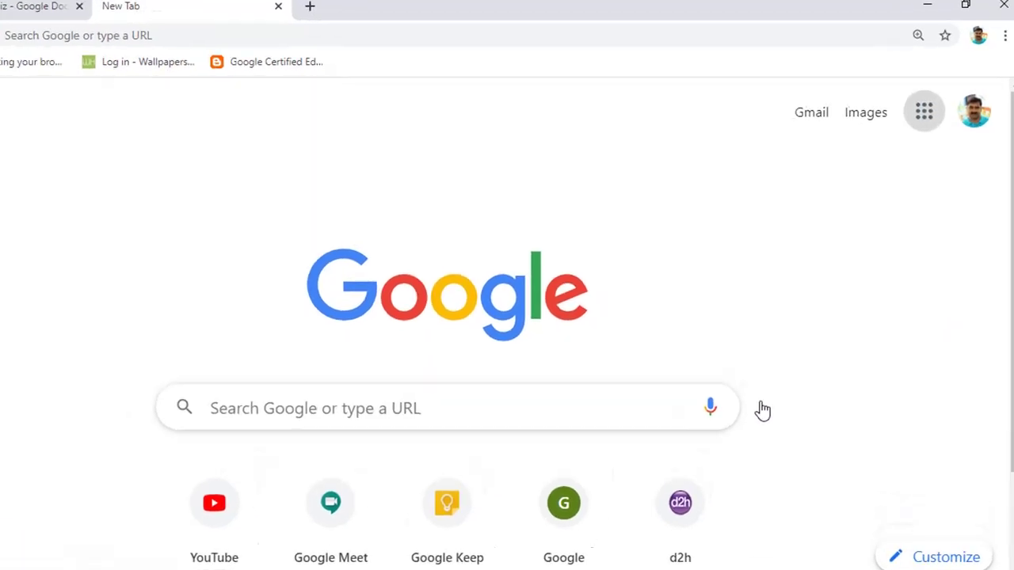
- Open Google Drive from the list of Google apps
{"action": "left_click", "coordinate": [924, 111]}
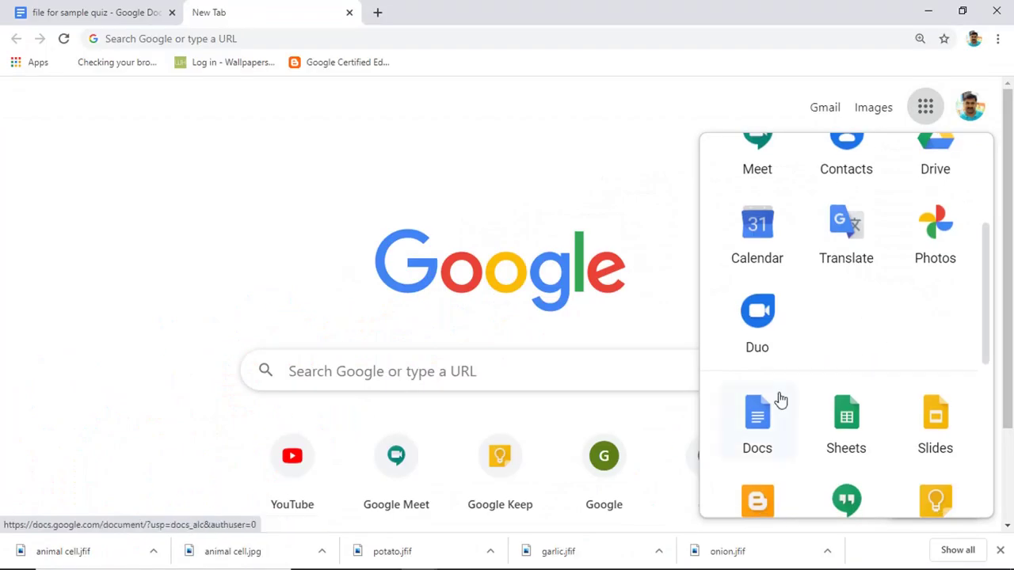
{"action": "scroll", "coordinate": [895, 290], "scroll_direction": "up", "scroll_amount": 1}
{"action": "scroll", "coordinate": [895, 289], "scroll_direction": "up", "scroll_amount": 3}
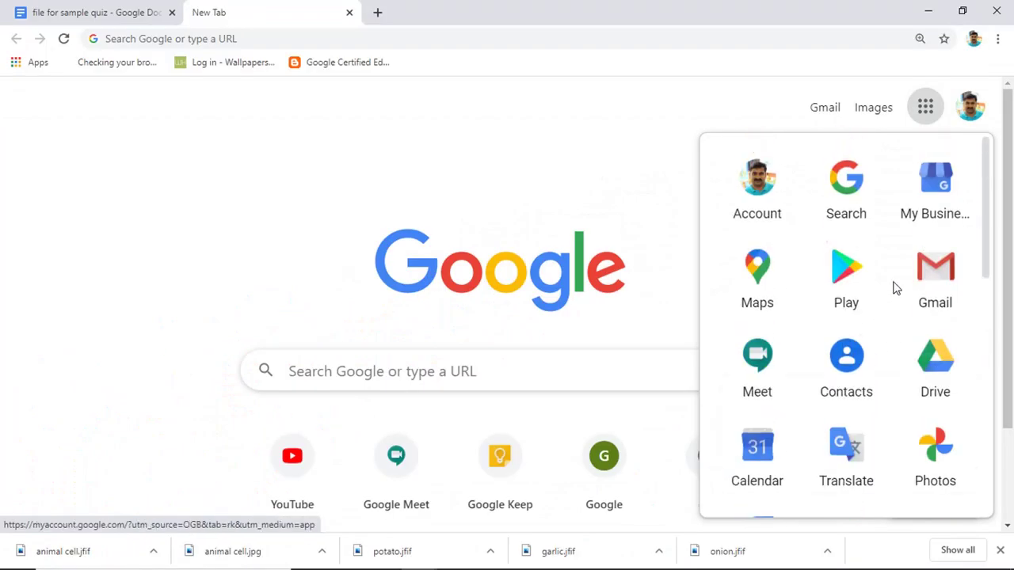
{"action": "scroll", "coordinate": [899, 289], "scroll_direction": "down", "scroll_amount": 2}
{"action": "left_click", "coordinate": [934, 214]}
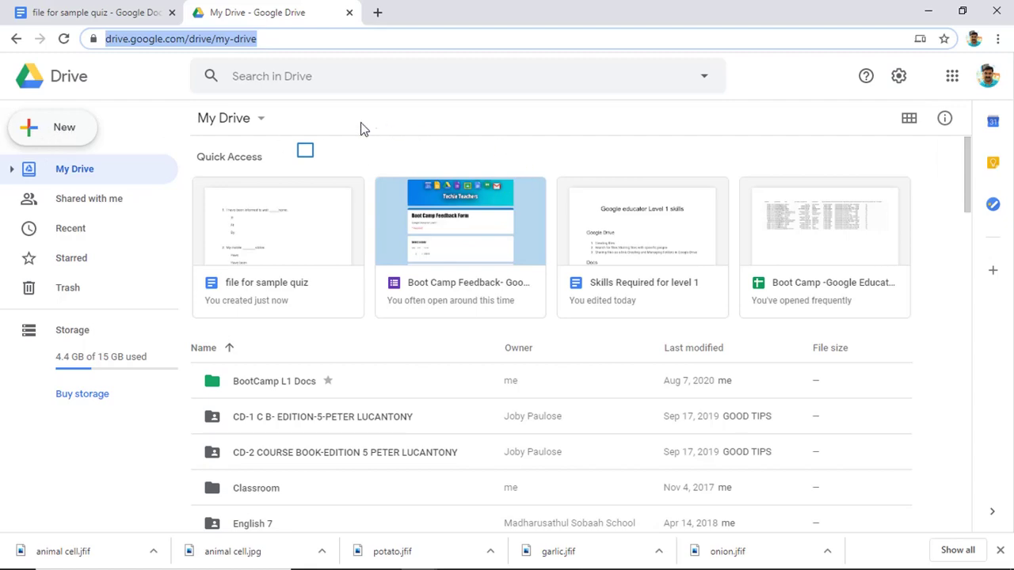
- Create a new folder named quiz in My Drive
{"action": "left_click", "coordinate": [289, 157]}
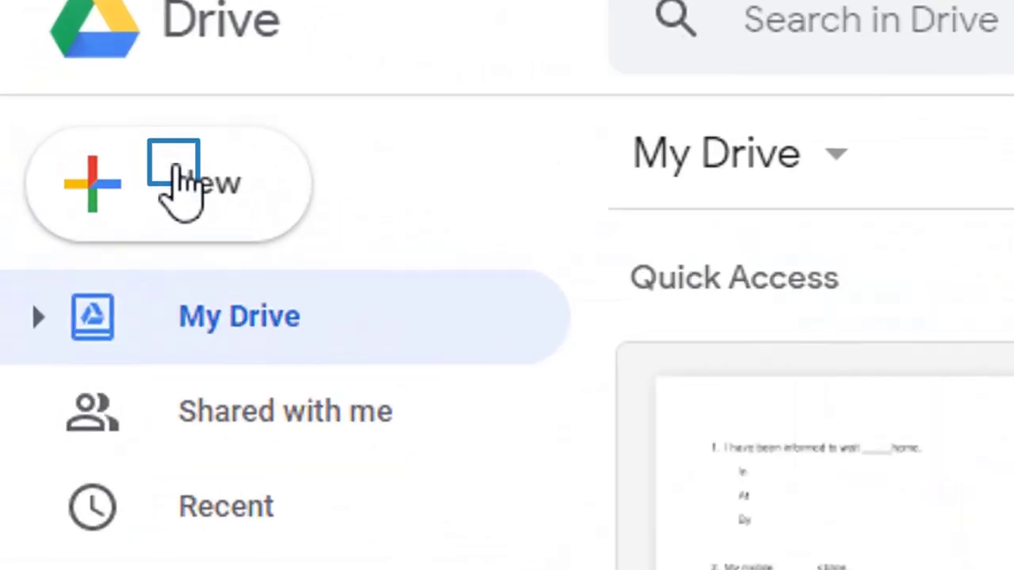
{"action": "left_click", "coordinate": [58, 129]}
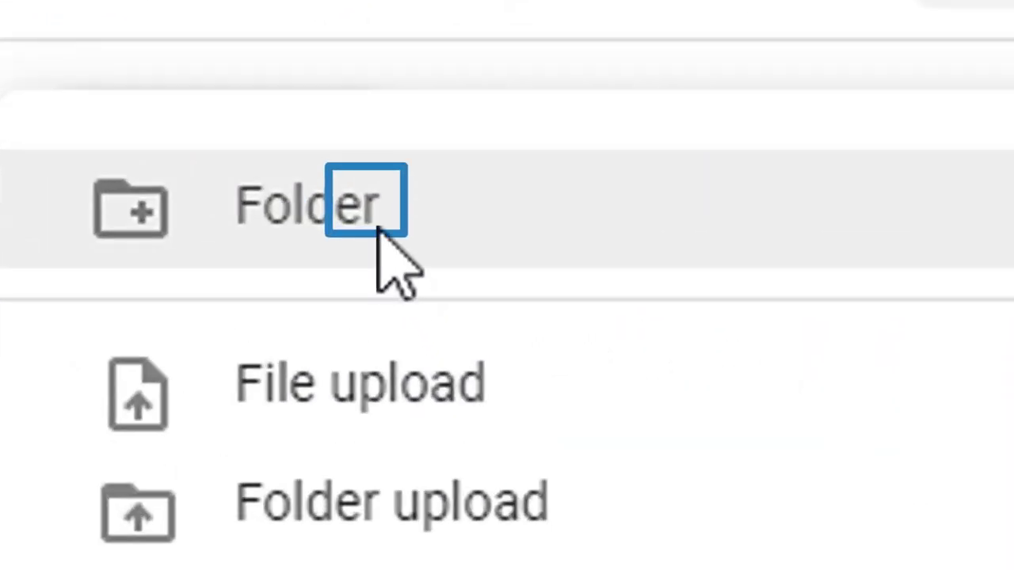
{"action": "left_click", "coordinate": [378, 229]}
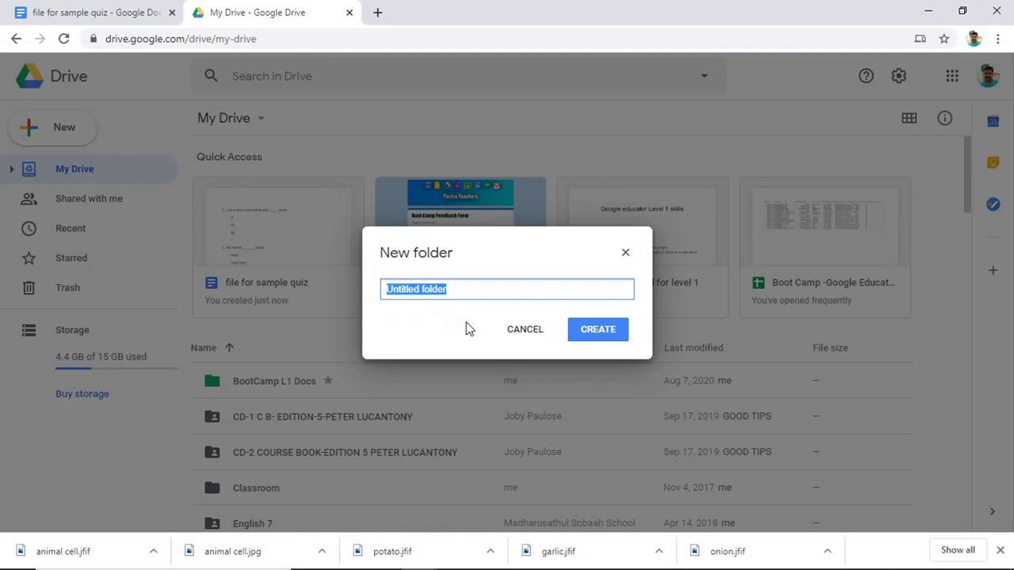
{"action": "type", "text": "quiz"}
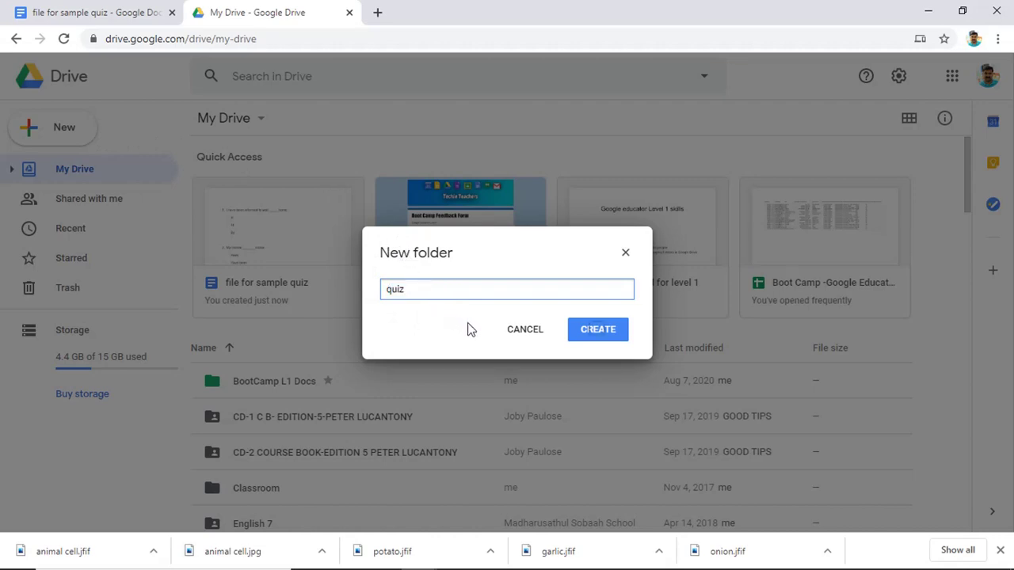
{"action": "left_click", "coordinate": [597, 337]}
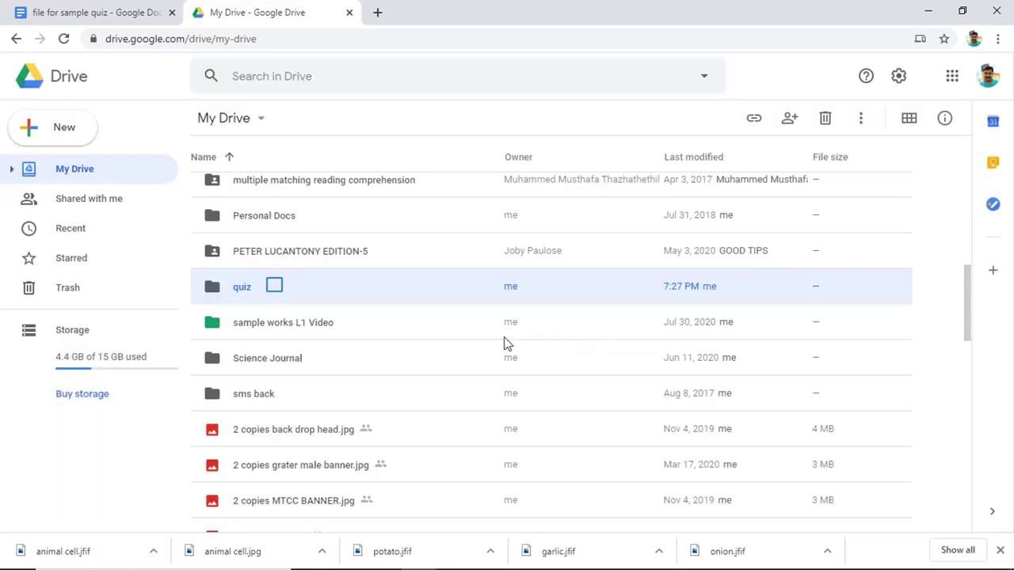
- Change the color of the quiz folder to red
{"action": "right_click", "coordinate": [276, 289]}
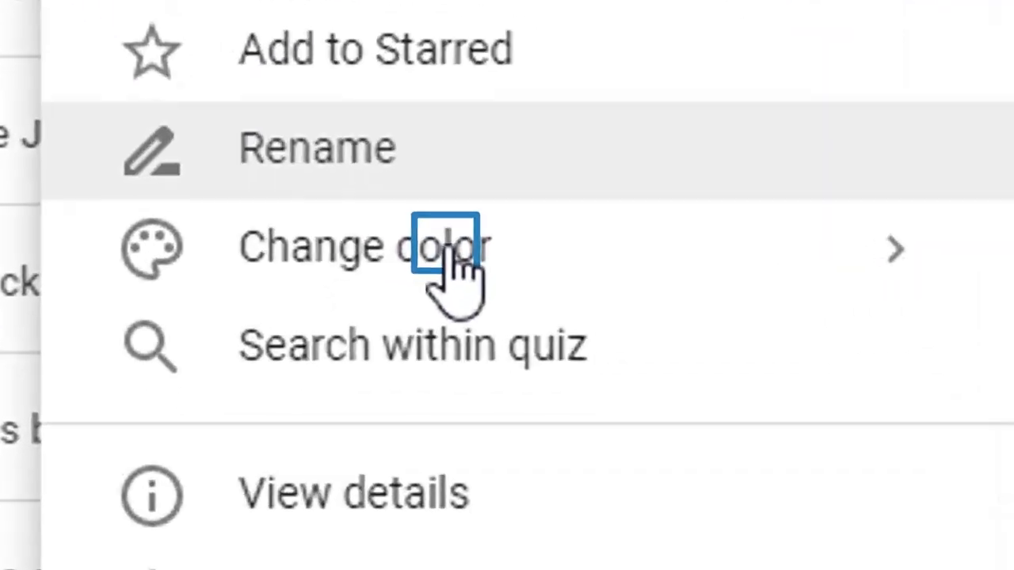
{"action": "mouse_move", "coordinate": [433, 396]}
{"action": "left_click", "coordinate": [567, 396]}
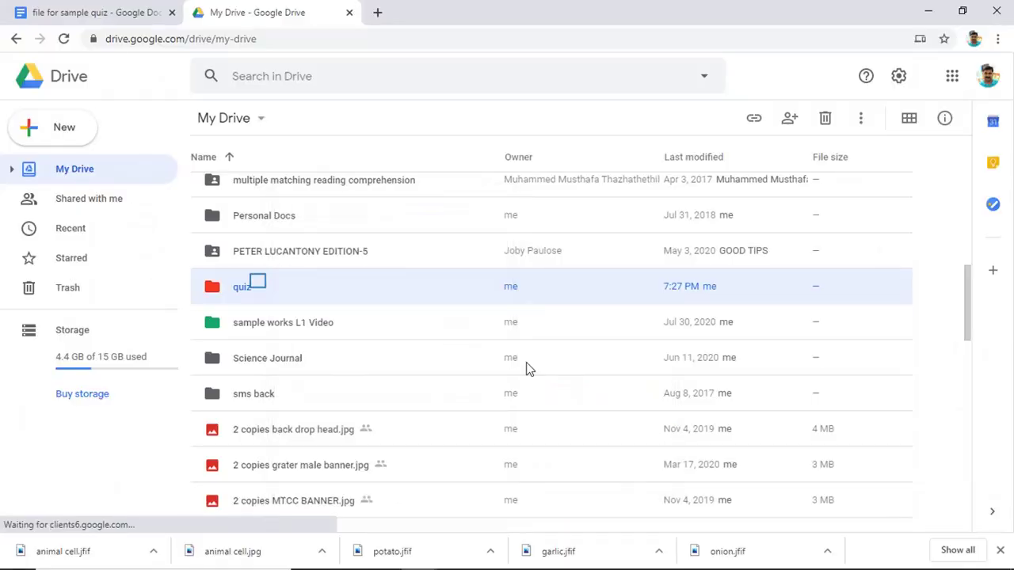
- Open the quiz folder and create a new Google Form inside it
{"action": "double_click", "coordinate": [267, 291]}
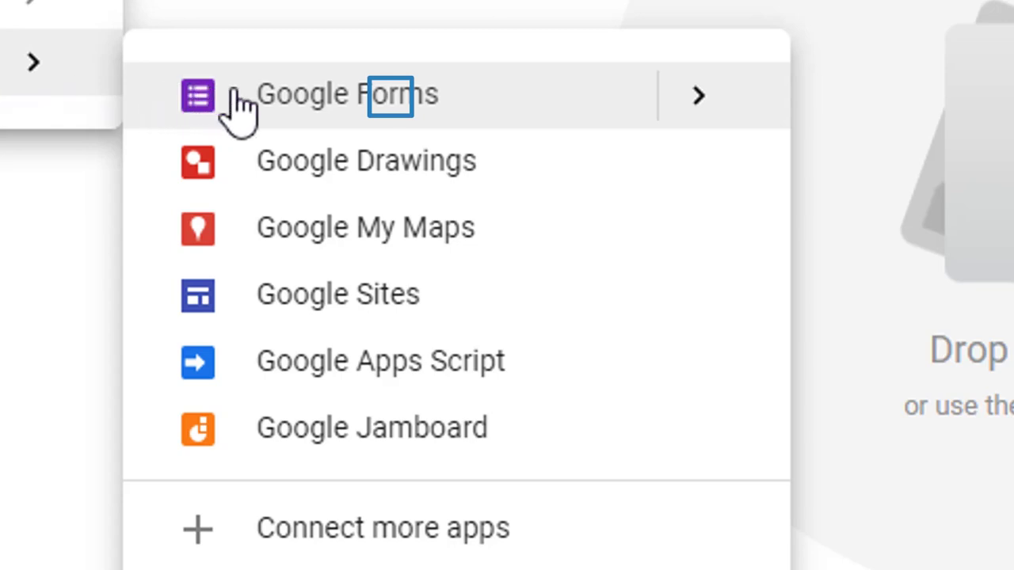
{"action": "left_click", "coordinate": [389, 106]}
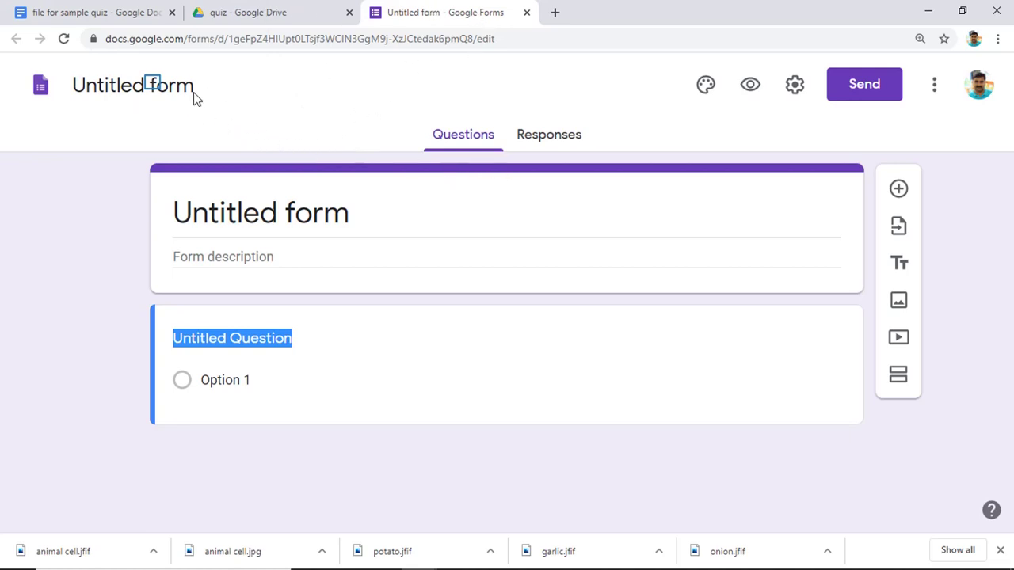
- Name the form file Test Quiz and use the same name as the form's title
{"action": "left_click", "coordinate": [151, 84]}
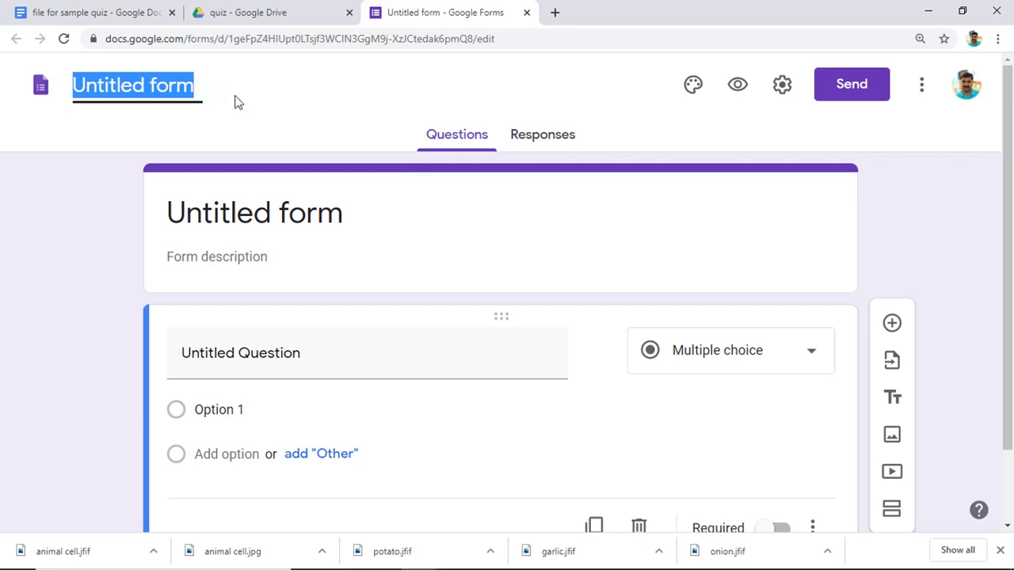
{"action": "type", "text": "TestQuiz"}
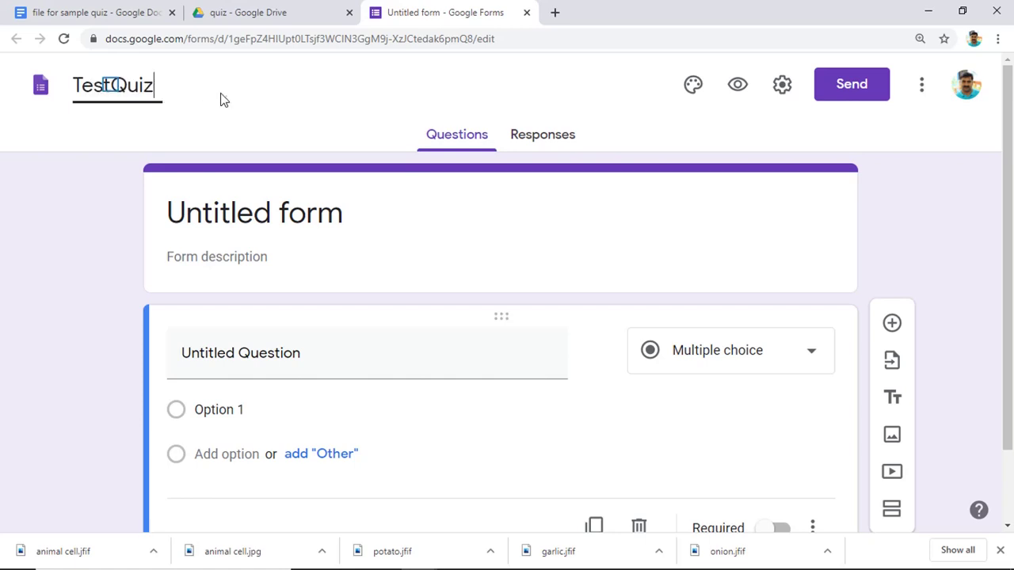
{"action": "left_click", "coordinate": [110, 84]}
{"action": "left_click", "coordinate": [315, 212]}
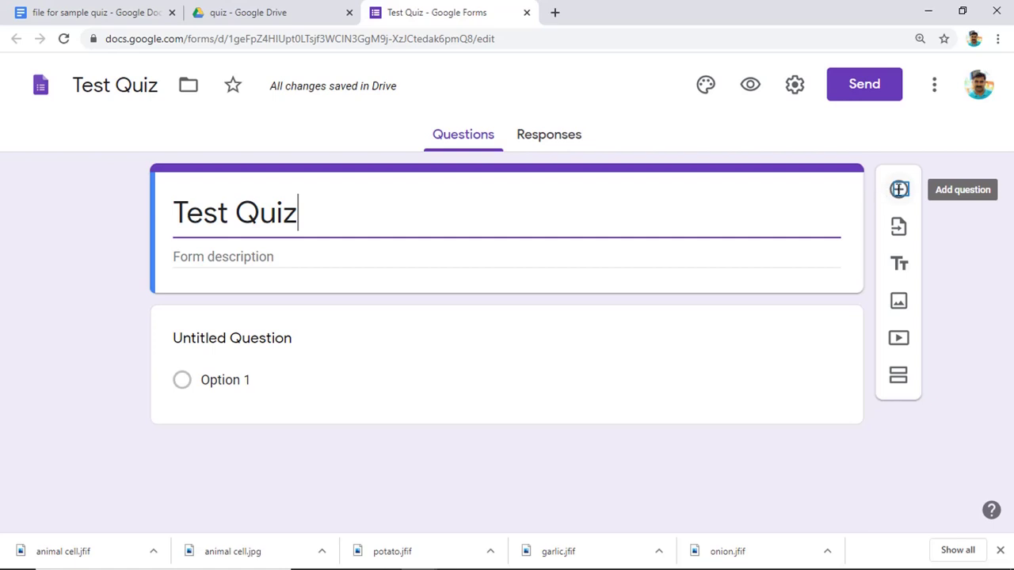
- Add a new question directly below the form's title section
{"action": "left_click", "coordinate": [899, 189]}
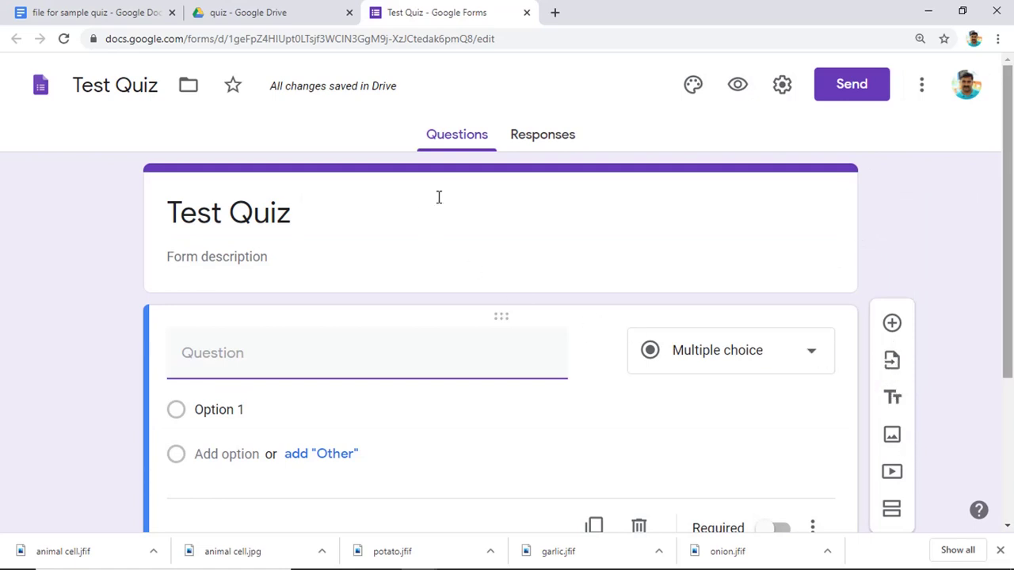
{"action": "scroll", "coordinate": [768, 340], "scroll_direction": "down", "scroll_amount": 2}
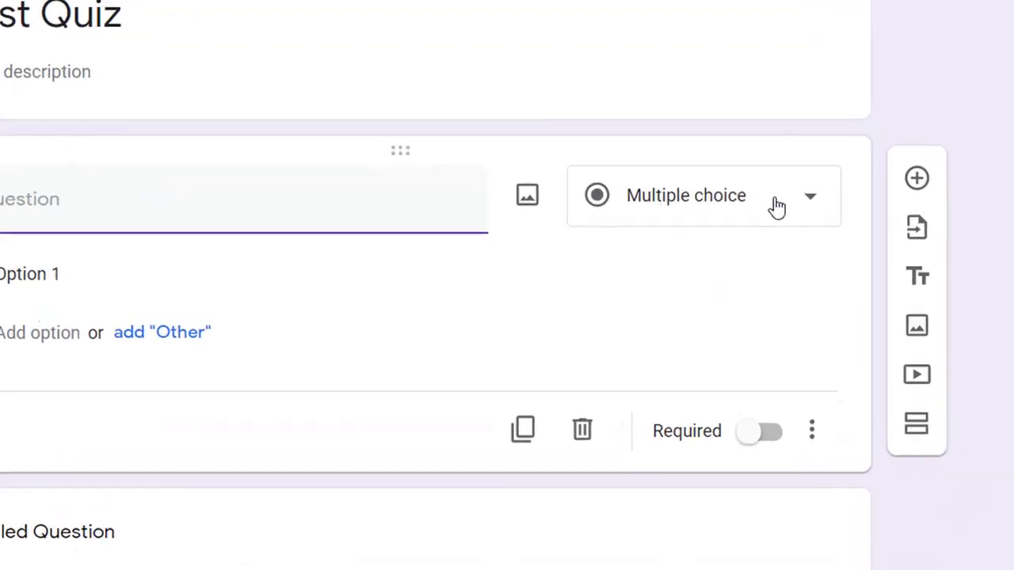
- Examine the question types available for the new question, from Short answer to Time
{"action": "left_click", "coordinate": [704, 173]}
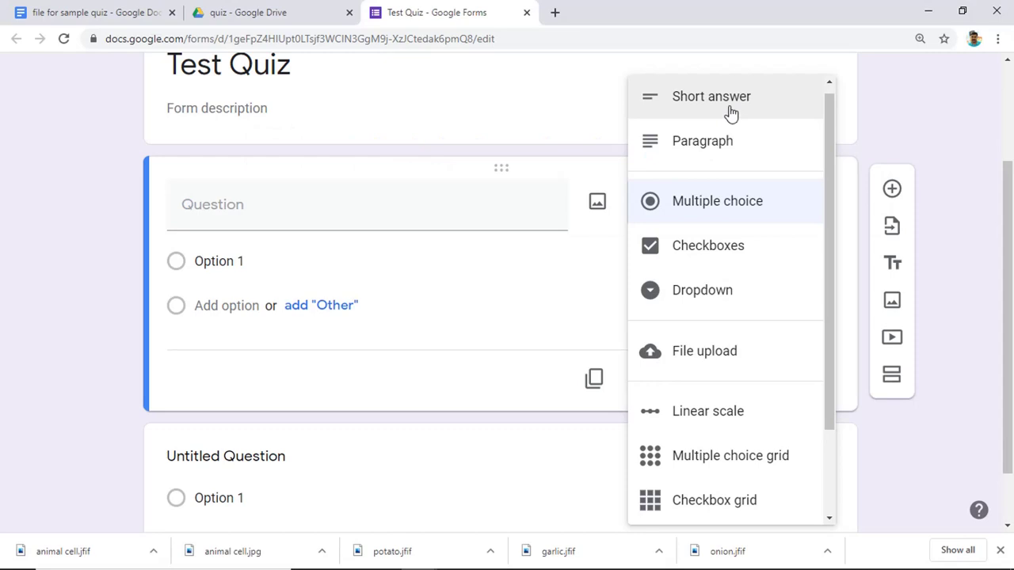
{"action": "scroll", "coordinate": [711, 485], "scroll_direction": "down", "scroll_amount": 2}
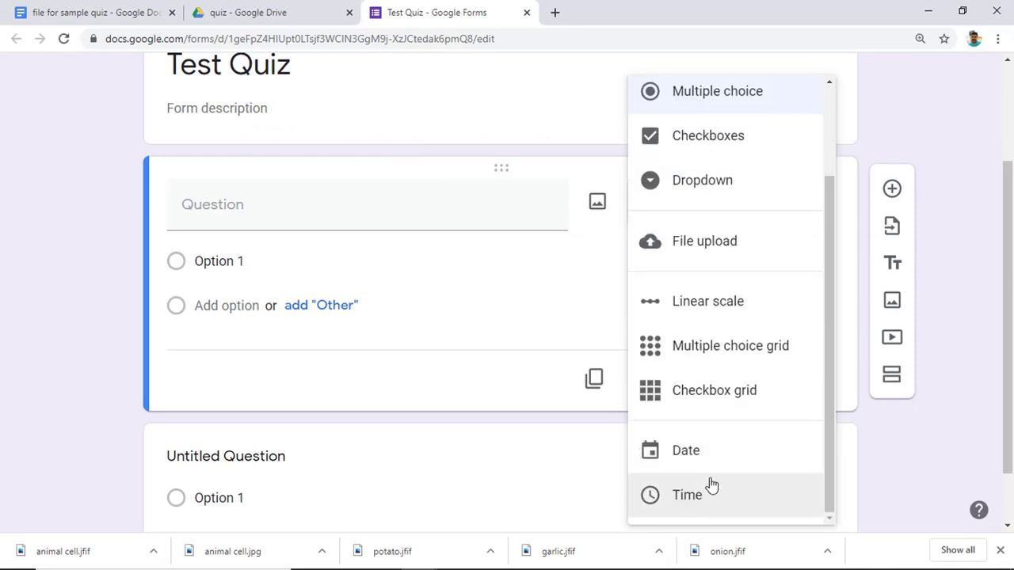
{"action": "scroll", "coordinate": [711, 485], "scroll_direction": "up", "scroll_amount": 2}
{"action": "scroll", "coordinate": [708, 482], "scroll_direction": "down", "scroll_amount": 2}
{"action": "scroll", "coordinate": [724, 393], "scroll_direction": "up", "scroll_amount": 1}
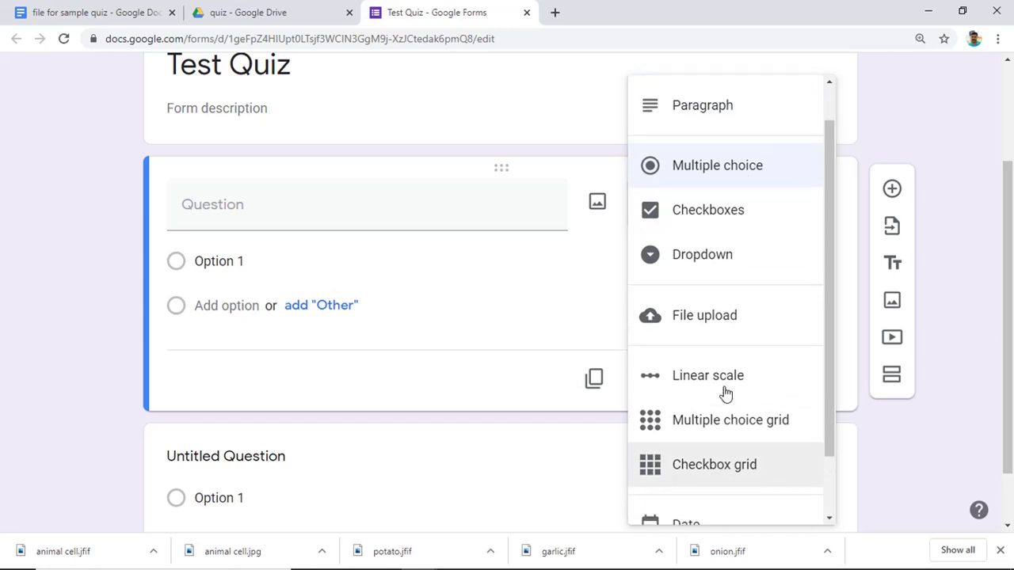
{"action": "scroll", "coordinate": [713, 356], "scroll_direction": "up", "scroll_amount": 1}
{"action": "scroll", "coordinate": [713, 174], "scroll_direction": "up", "scroll_amount": 2}
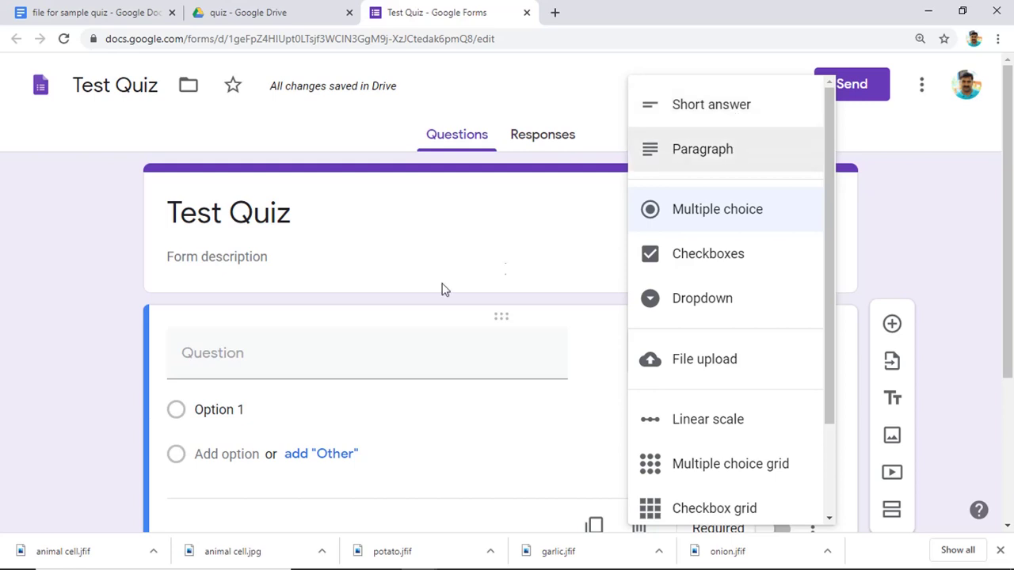
{"action": "left_click", "coordinate": [404, 228]}
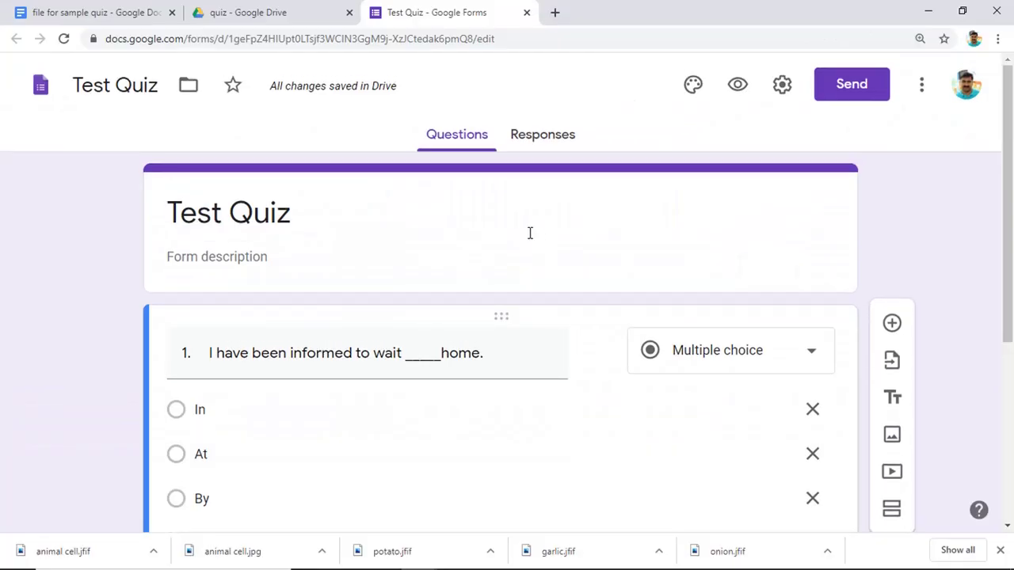
- Turn on collecting email addresses in the form's settings
{"action": "left_click", "coordinate": [781, 87]}
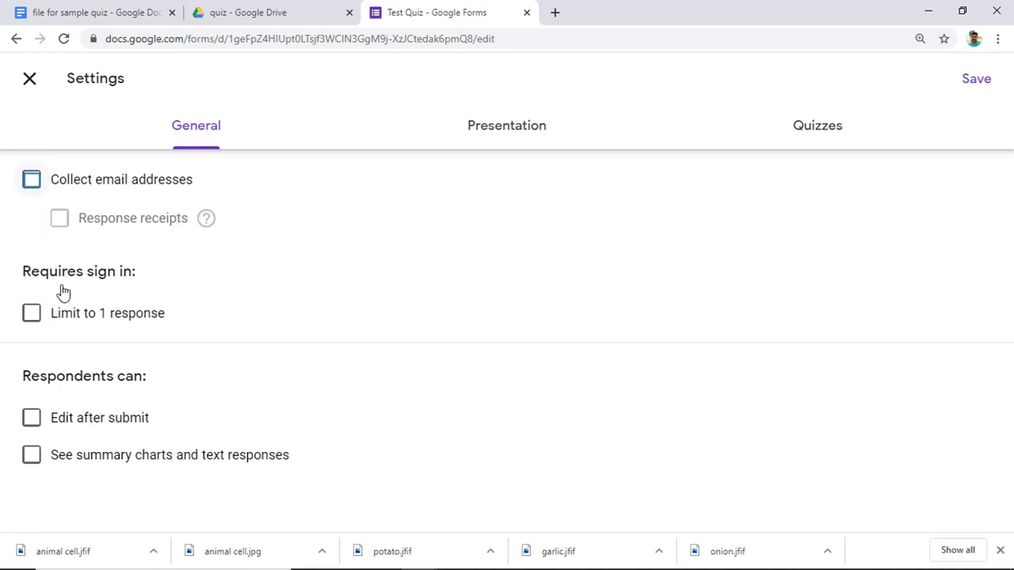
{"action": "left_click", "coordinate": [32, 180]}
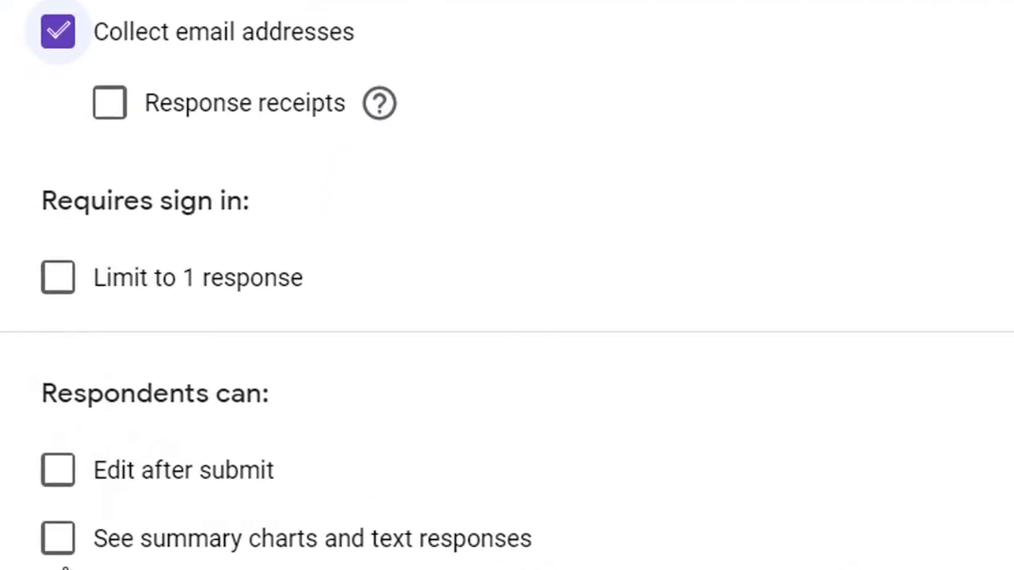
- Make the form a quiz and stop respondents from seeing the correct answers
{"action": "left_click", "coordinate": [419, 145]}
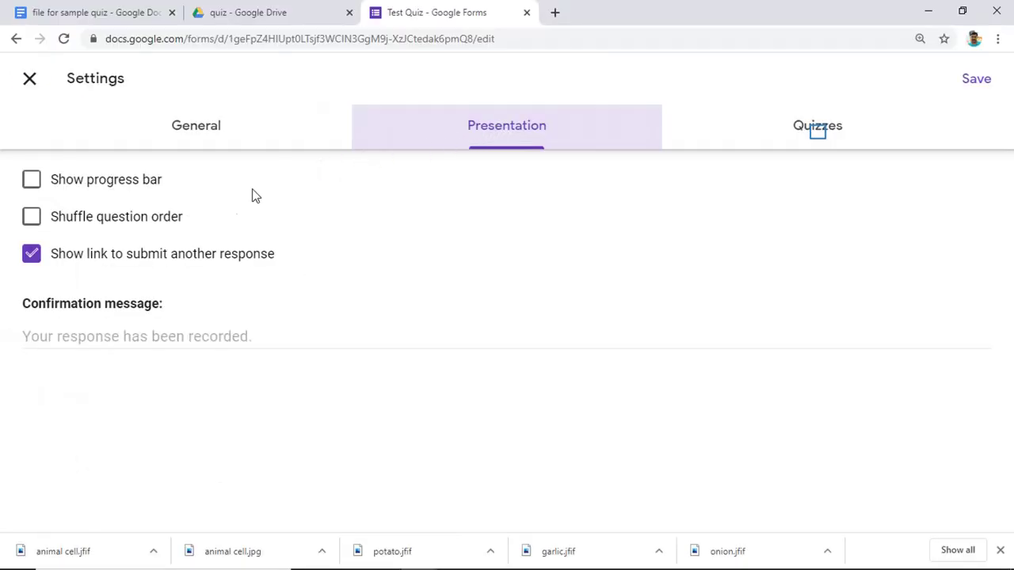
{"action": "left_click", "coordinate": [819, 133]}
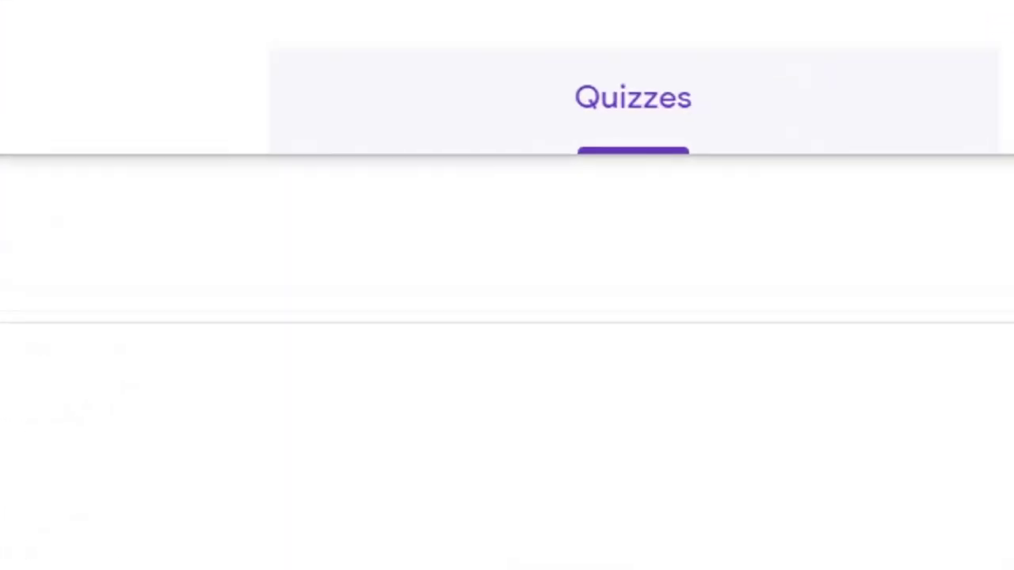
{"action": "left_click", "coordinate": [48, 181]}
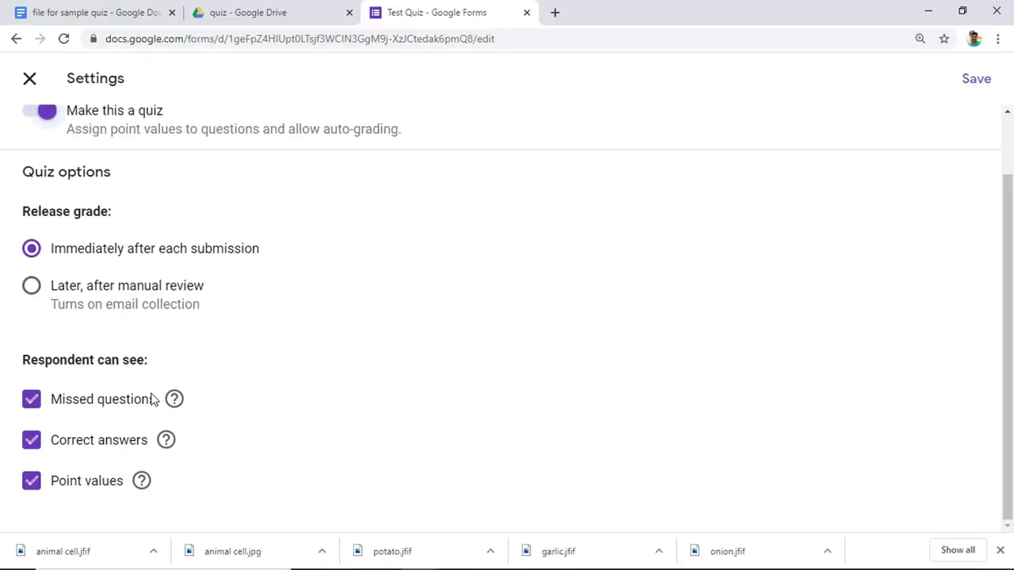
{"action": "left_click", "coordinate": [32, 442]}
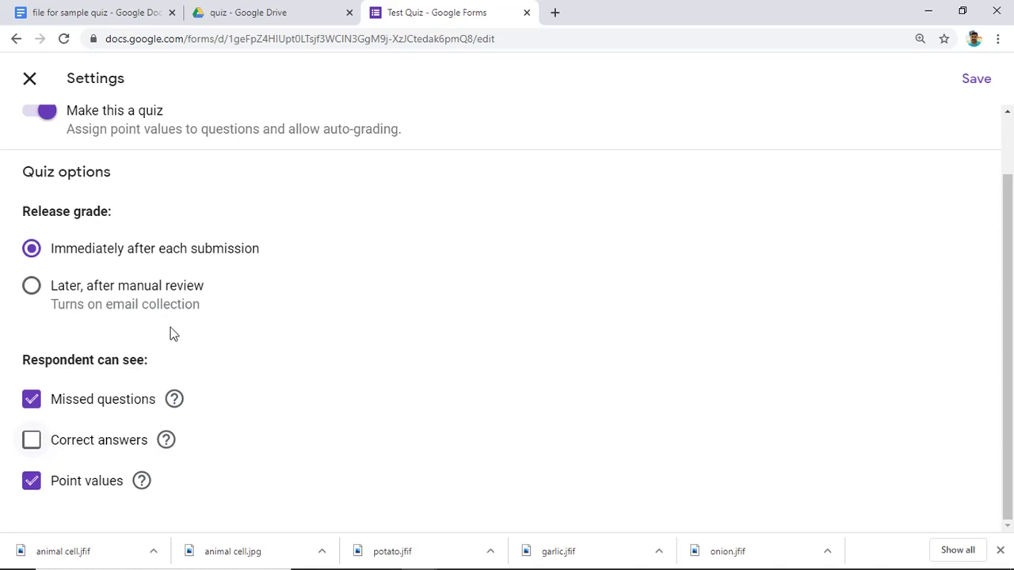
{"action": "scroll", "coordinate": [170, 333], "scroll_direction": "up", "scroll_amount": 1}
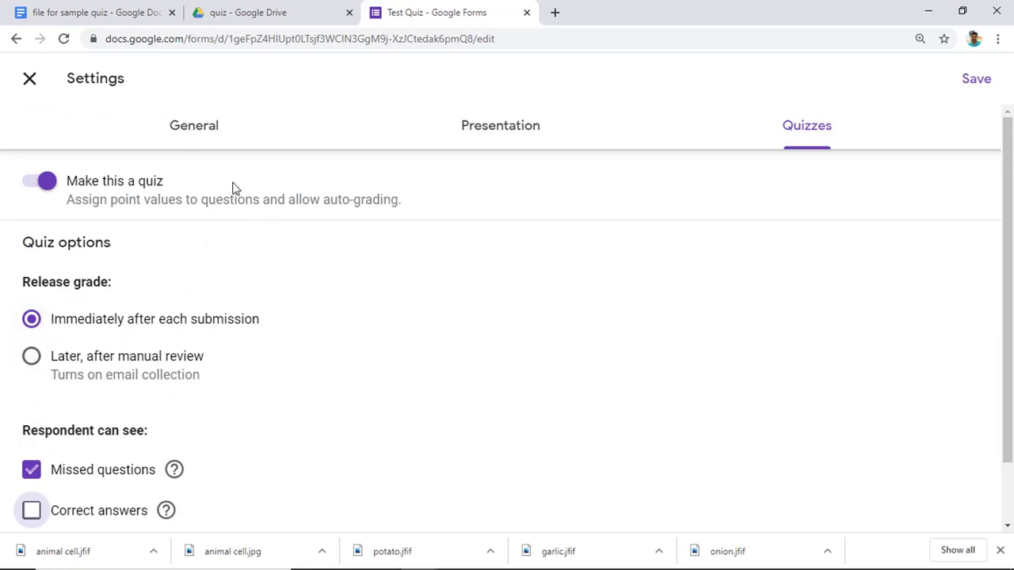
{"action": "left_click", "coordinate": [190, 131]}
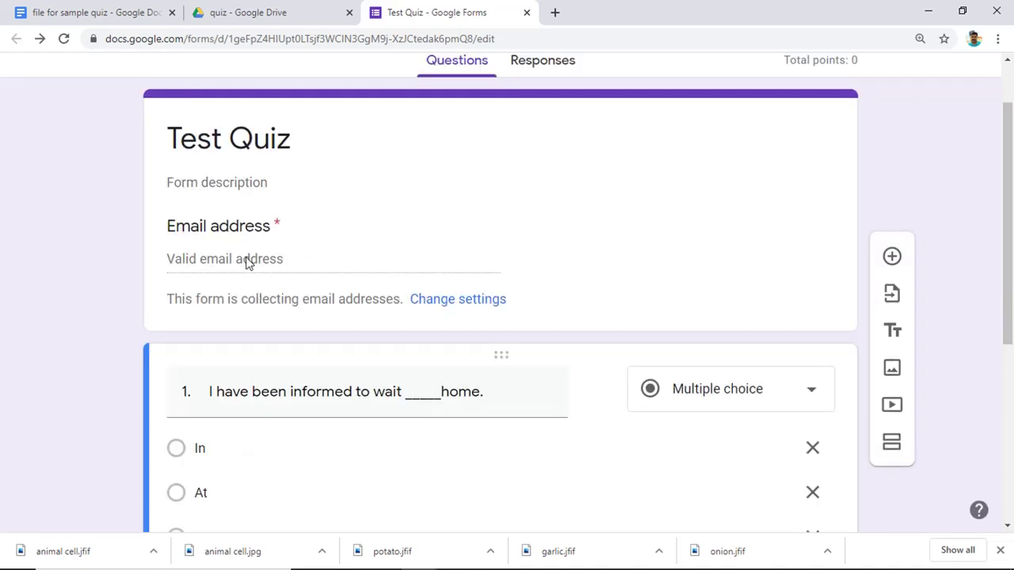
- Turn off collecting email addresses in the form's settings and save the change
{"action": "scroll", "coordinate": [641, 99], "scroll_direction": "up", "scroll_amount": 1}
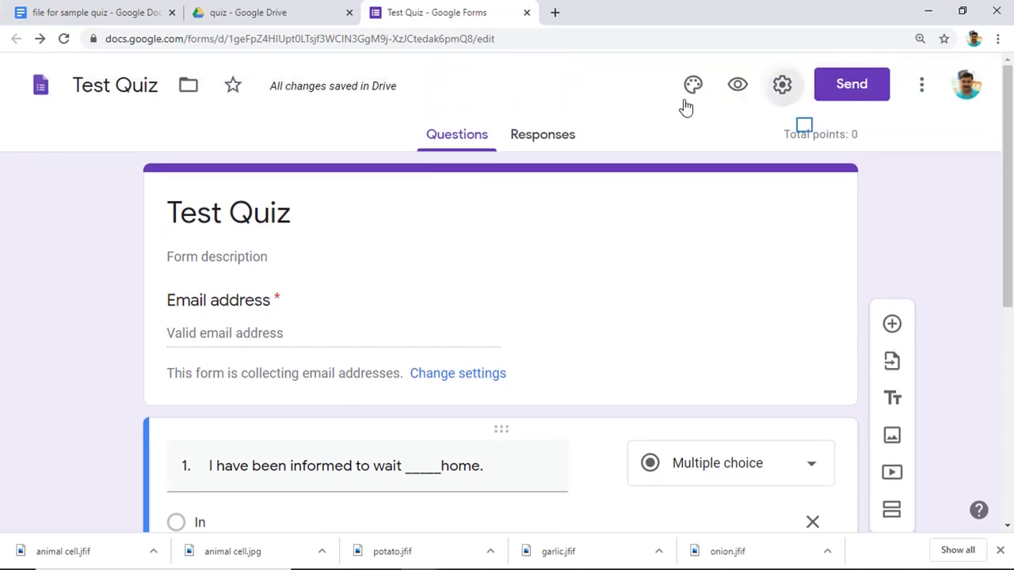
{"action": "left_click", "coordinate": [781, 85]}
{"action": "left_click", "coordinate": [181, 135]}
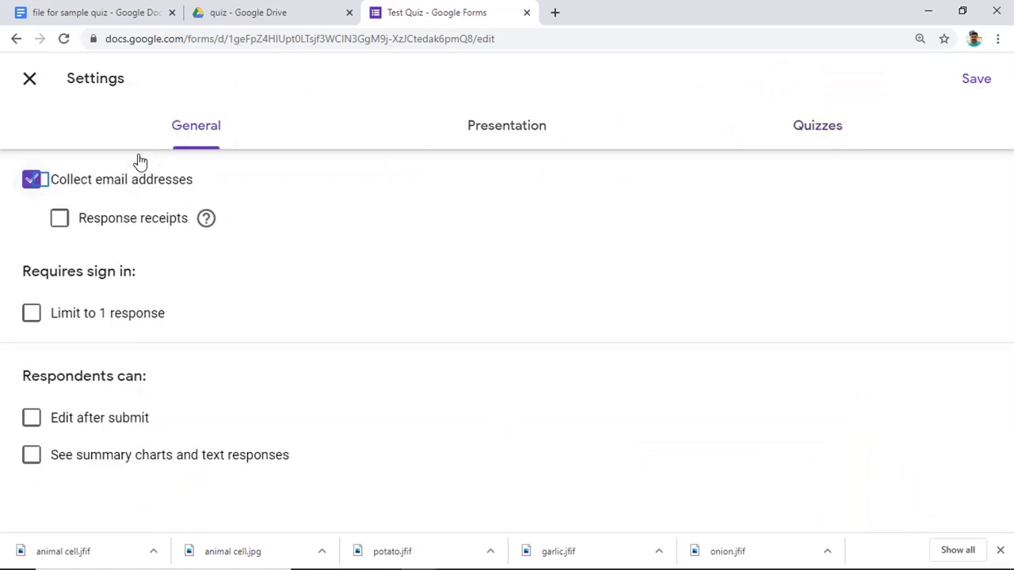
{"action": "left_click", "coordinate": [982, 84]}
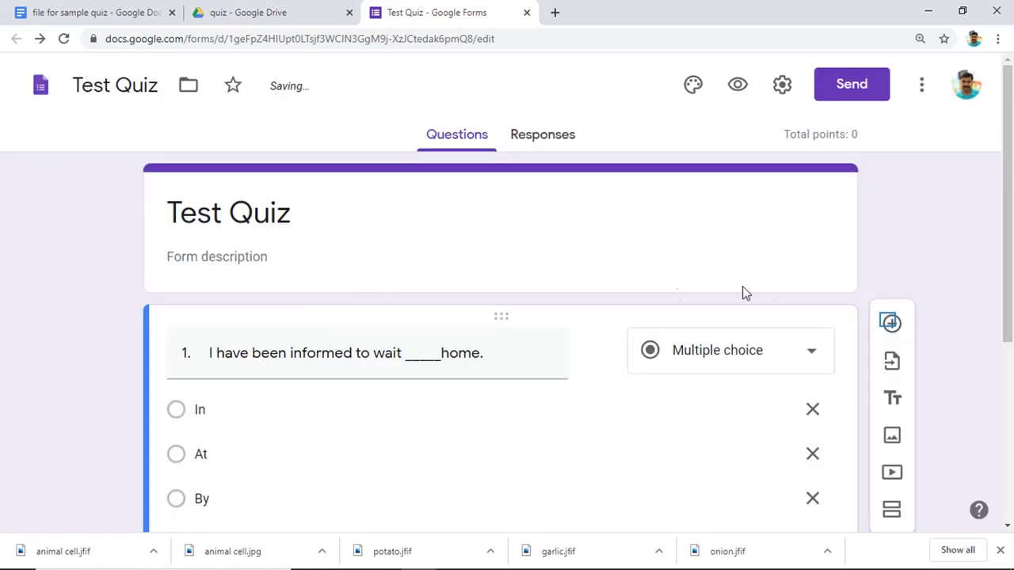
- Add a blank question and turn the first question into a short-answer question titled Name
{"action": "left_click", "coordinate": [887, 325]}
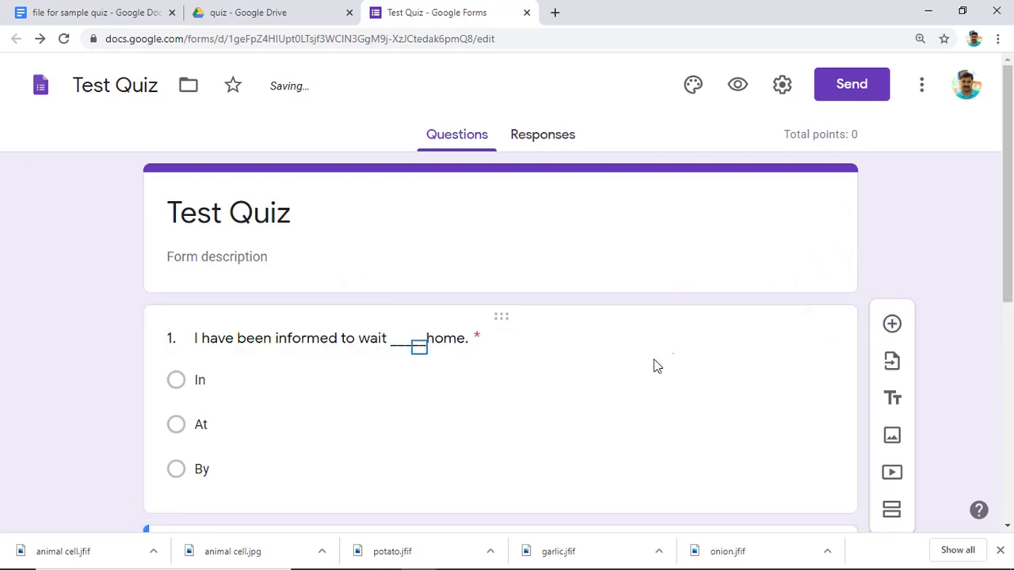
{"action": "left_click", "coordinate": [419, 349]}
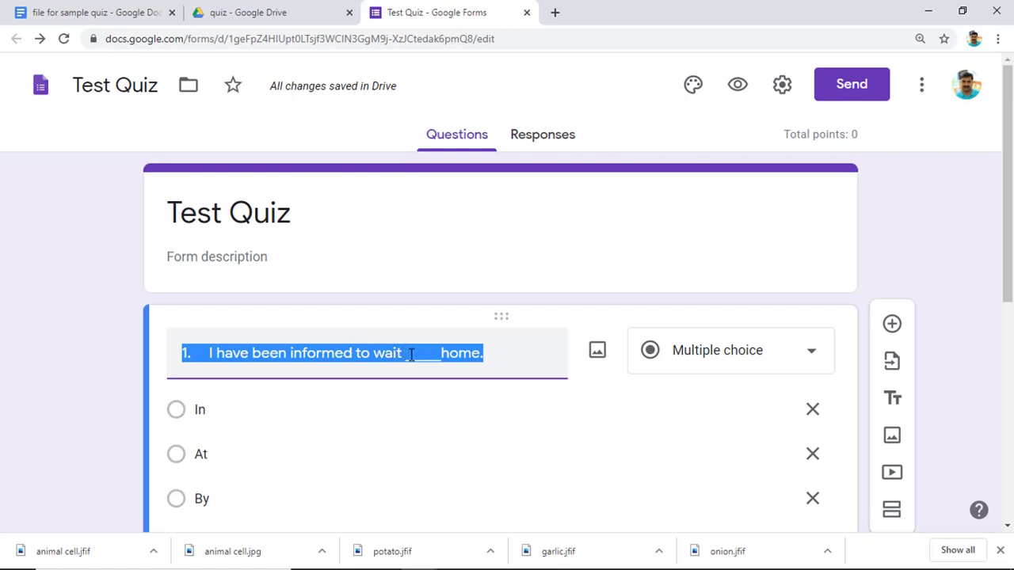
{"action": "type", "text": "Name"}
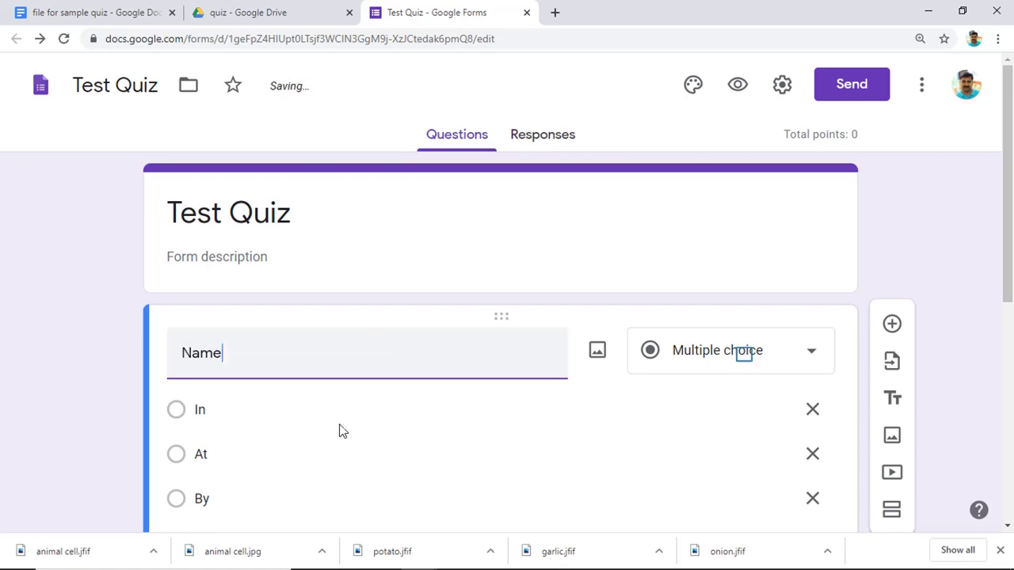
{"action": "left_click", "coordinate": [705, 366]}
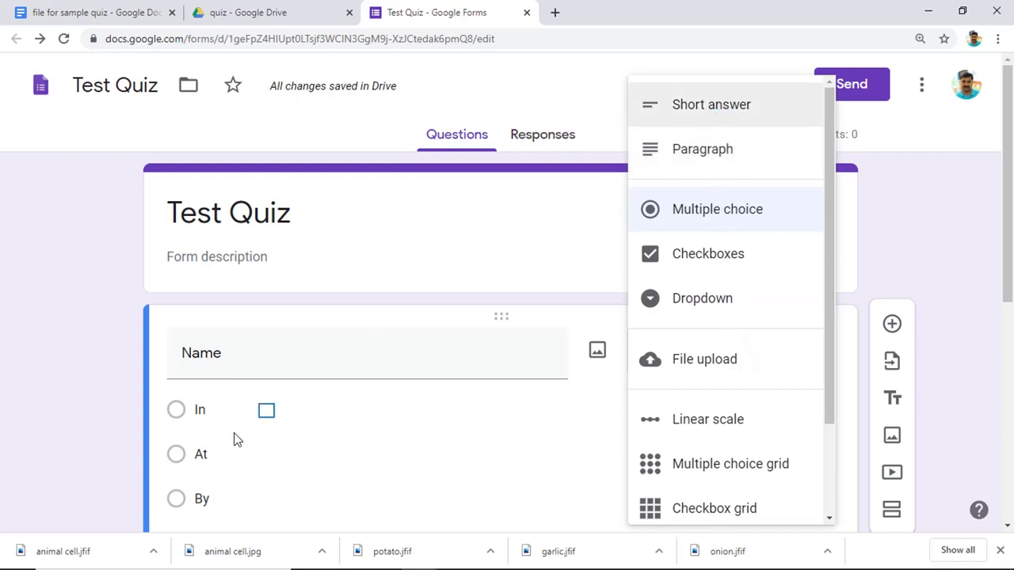
{"action": "key", "text": "Return"}
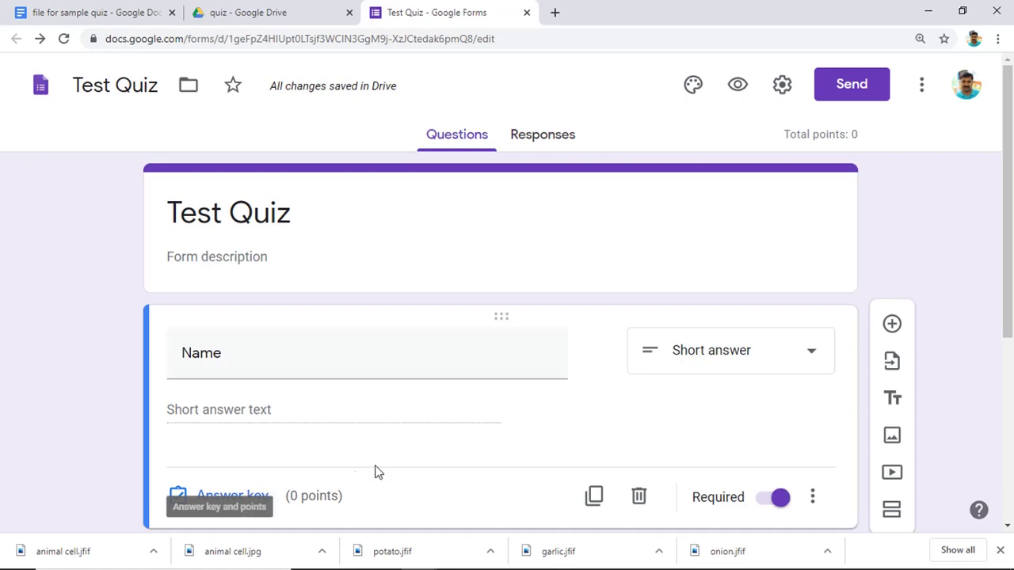
- Title the blank question below Name as Class and make it a dropdown question
{"action": "scroll", "coordinate": [408, 432], "scroll_direction": "down", "scroll_amount": 2}
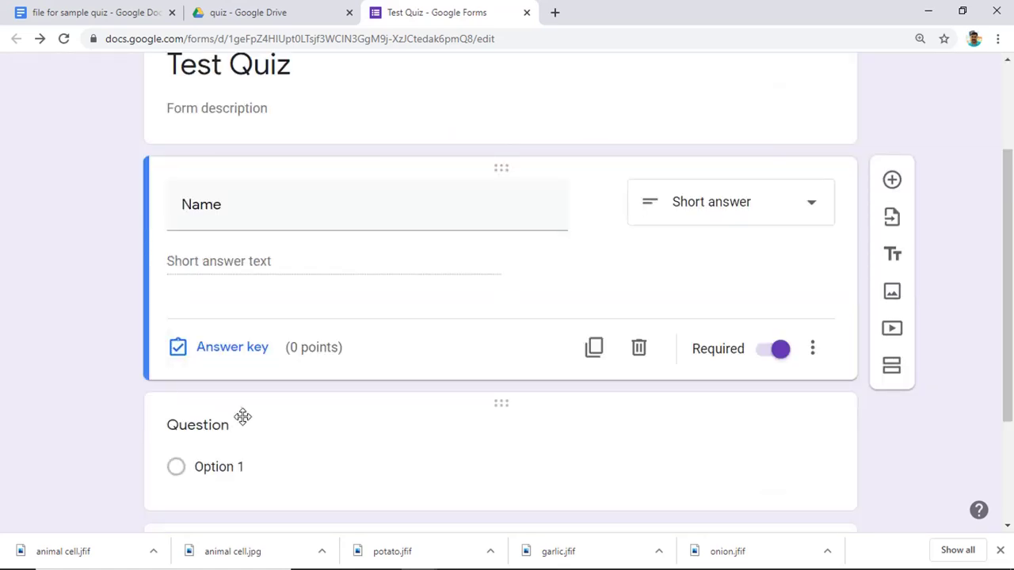
{"action": "left_click", "coordinate": [242, 417]}
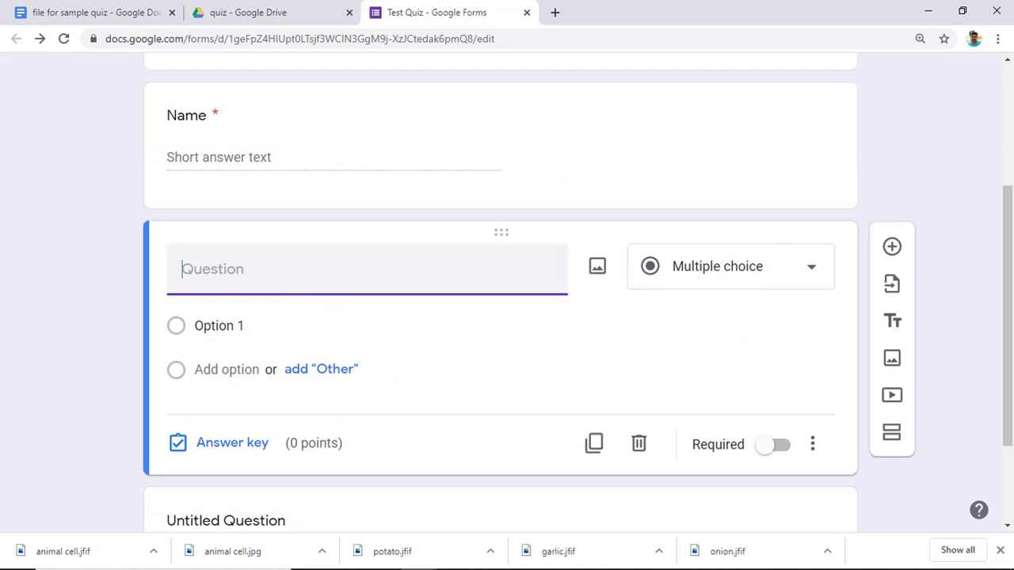
{"action": "type", "text": "cA"}
{"action": "key", "text": "BackSpace"}
{"action": "type", "text": "Class"}
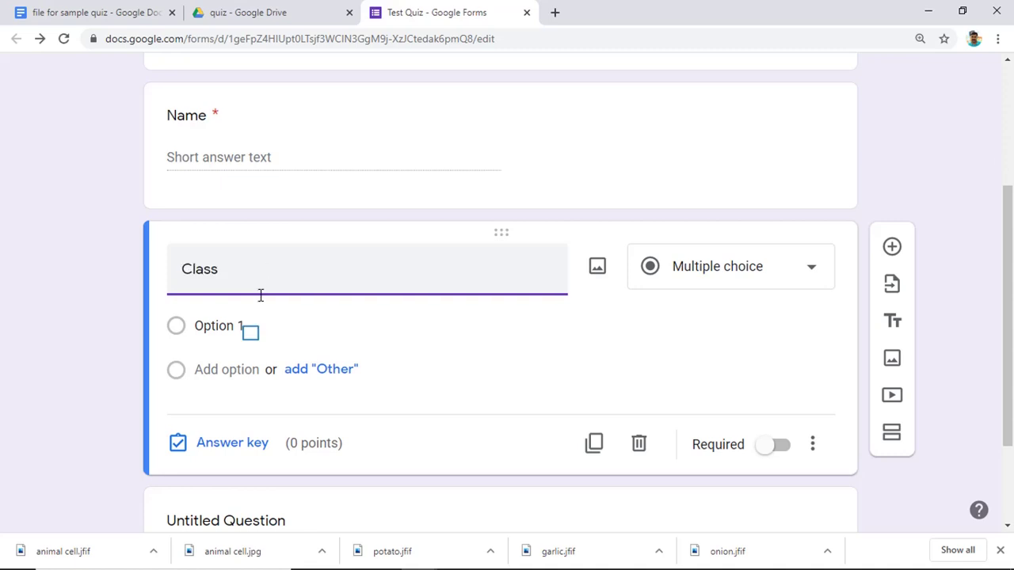
{"action": "left_click", "coordinate": [252, 331]}
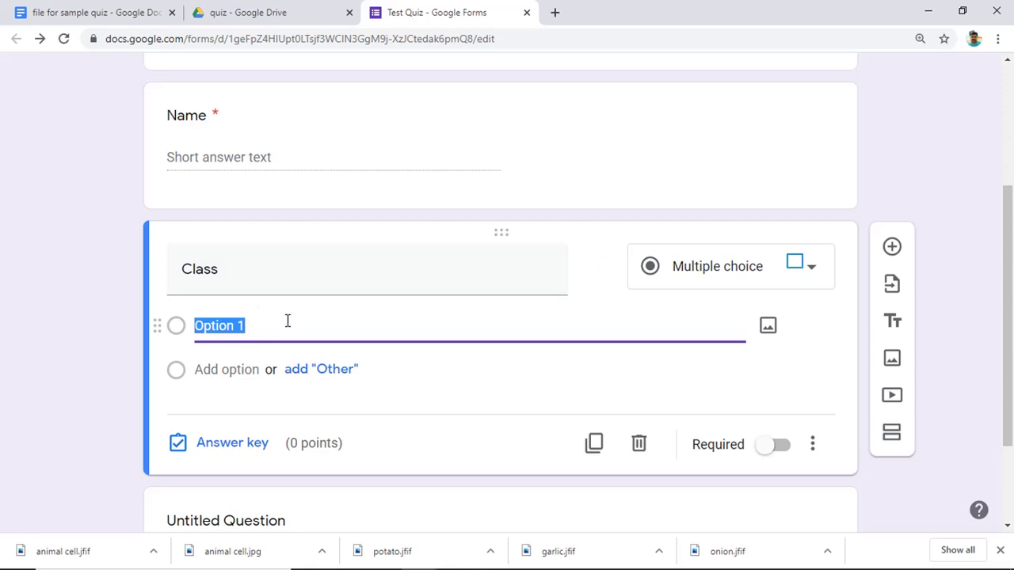
{"action": "left_click", "coordinate": [790, 270]}
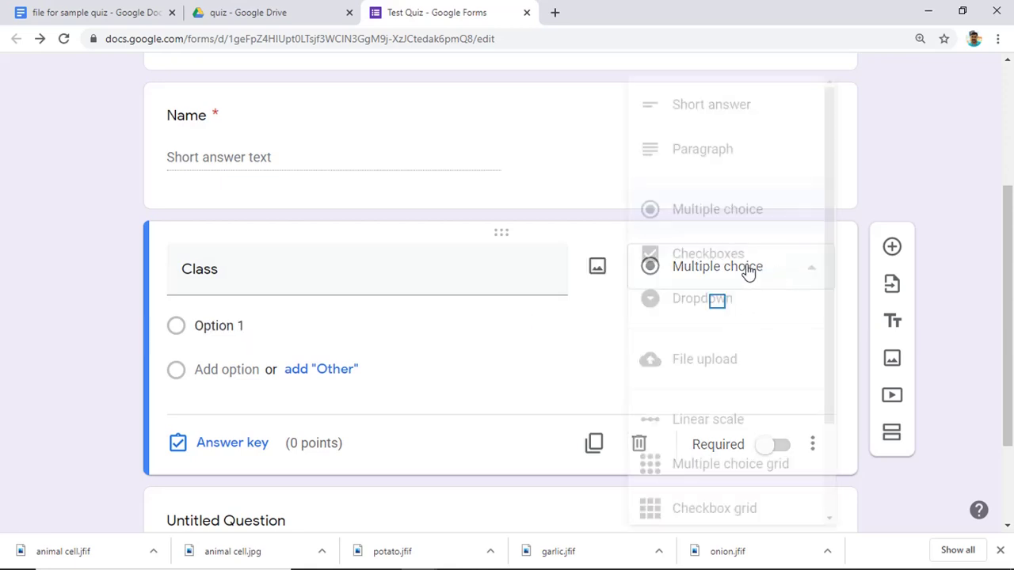
{"action": "left_click", "coordinate": [716, 302]}
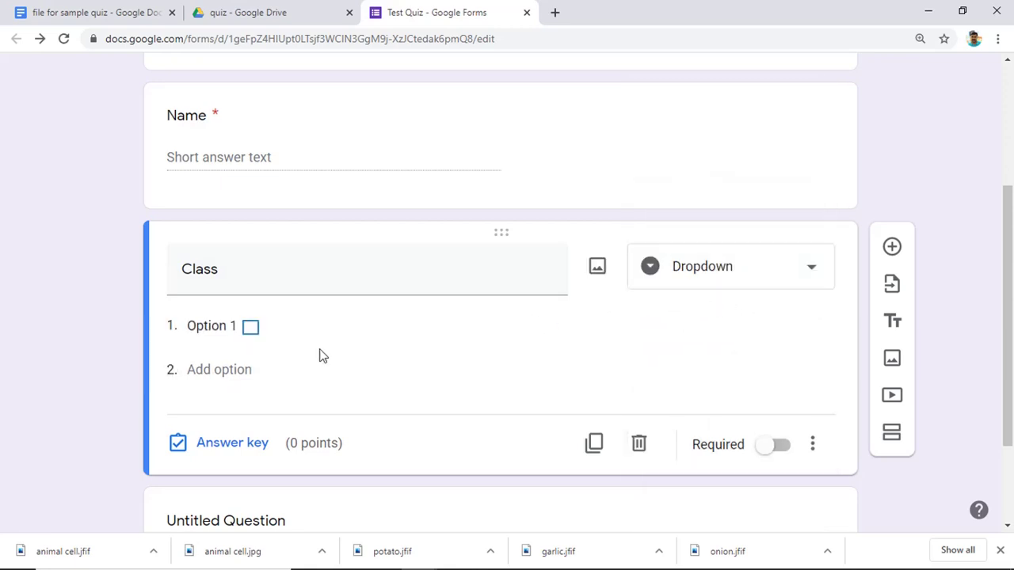
- Enter Class 6 and Class 7 as the first two options of the Class dropdown
{"action": "left_click", "coordinate": [252, 328]}
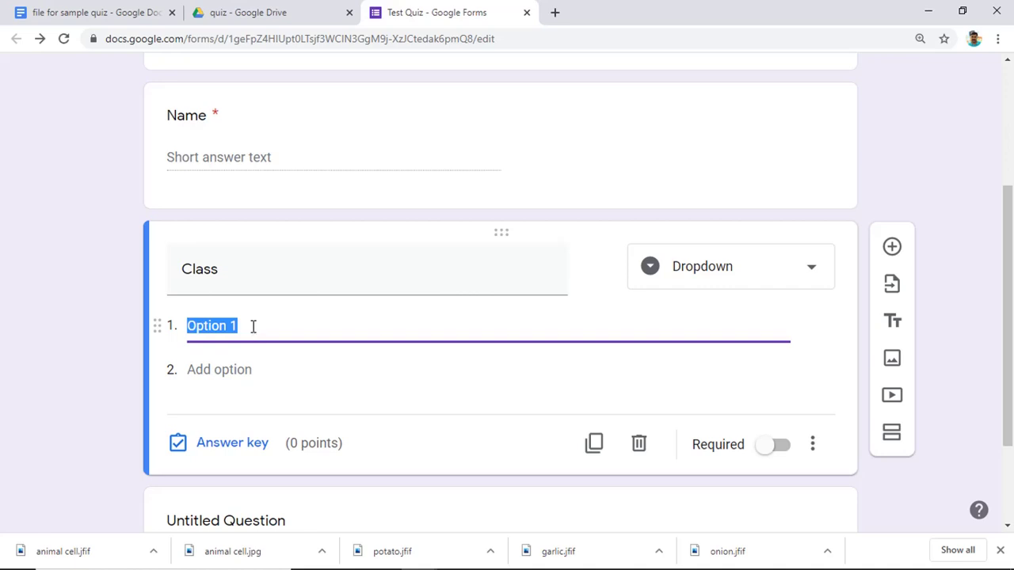
{"action": "type", "text": "Class 6"}
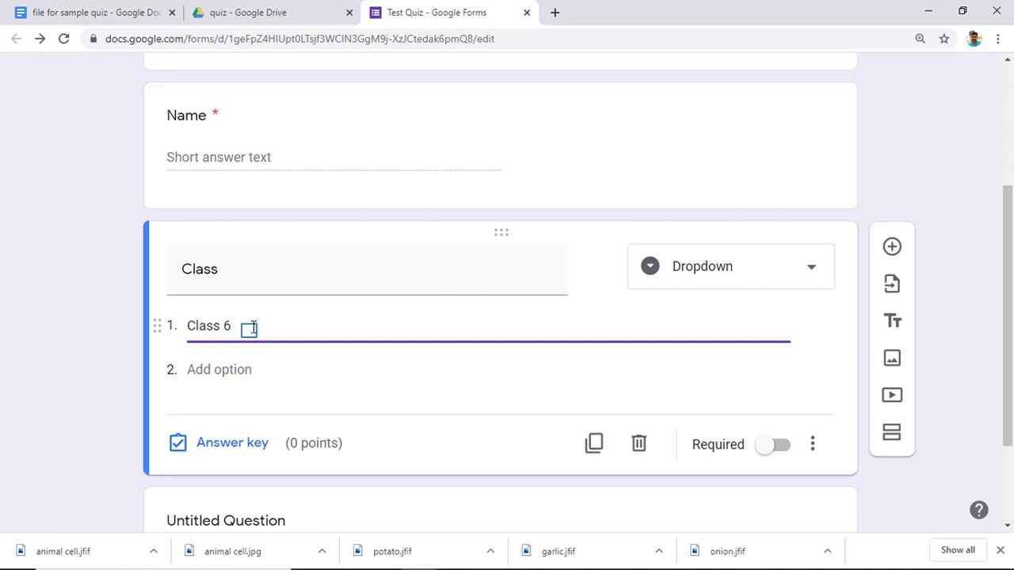
{"action": "key", "text": "ctrl+a"}
{"action": "key", "text": "ctrl+c"}
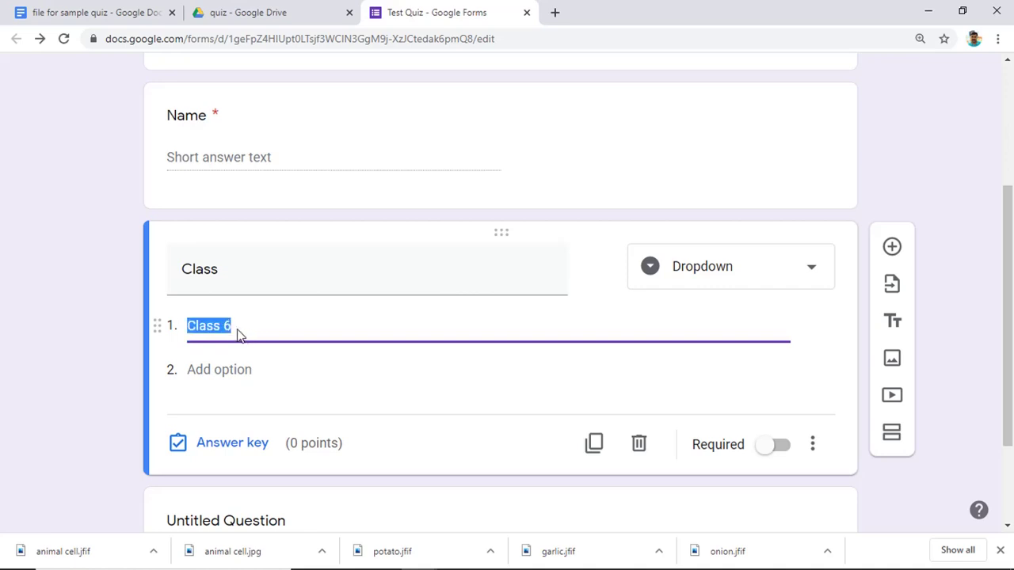
{"action": "left_click", "coordinate": [221, 369]}
{"action": "key", "text": "ctrl+v"}
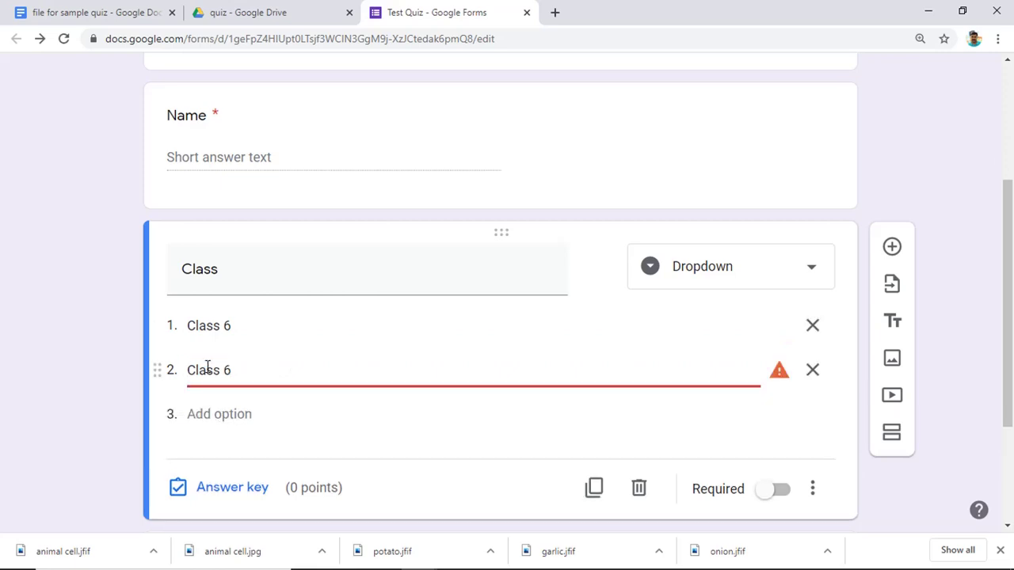
{"action": "key", "text": "BackSpace"}
{"action": "type", "text": "7"}
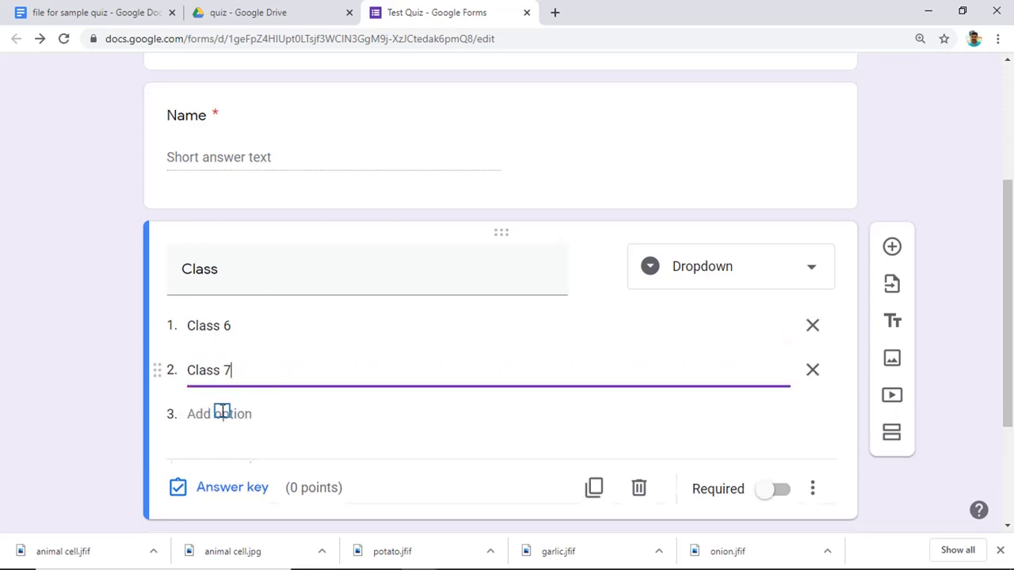
- Add Class 8, Class 9 and Class 10 as further options of the Class dropdown
{"action": "left_click", "coordinate": [222, 414]}
{"action": "key", "text": "ctrl+v"}
{"action": "key", "text": "BackSpace"}
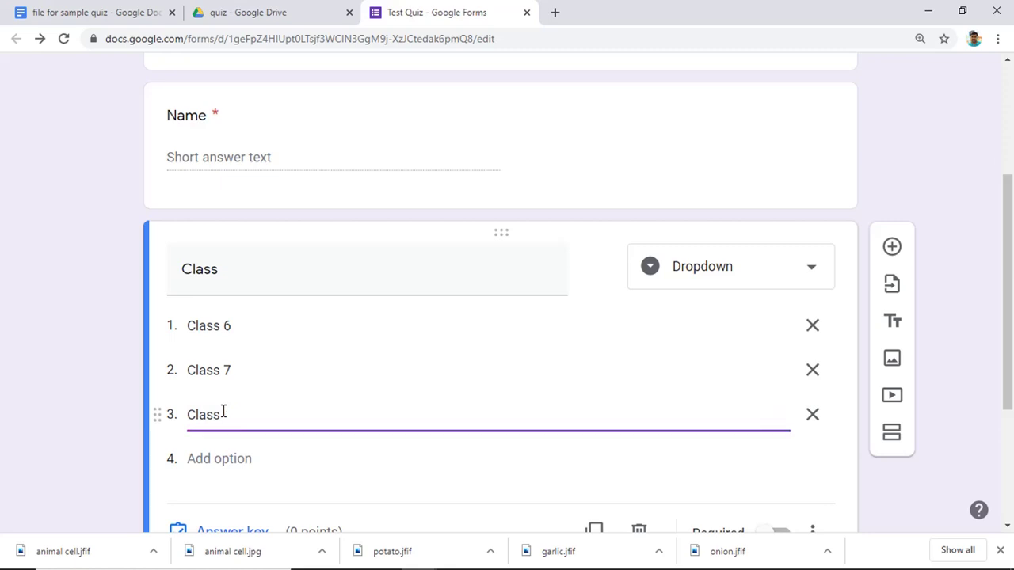
{"action": "type", "text": "8"}
{"action": "left_click", "coordinate": [250, 464]}
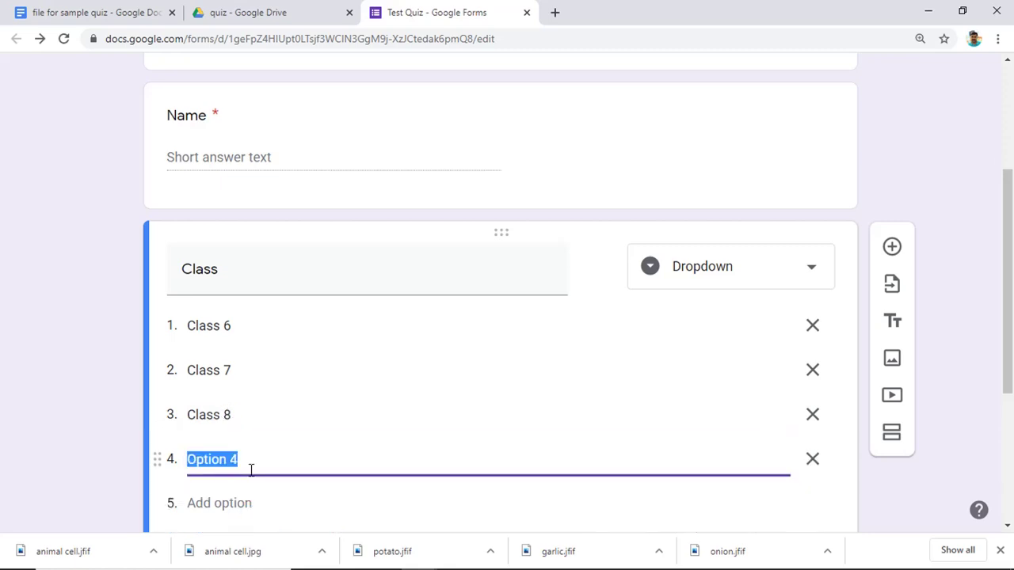
{"action": "key", "text": "ctrl+v"}
{"action": "key", "text": "BackSpace"}
{"action": "type", "text": "9"}
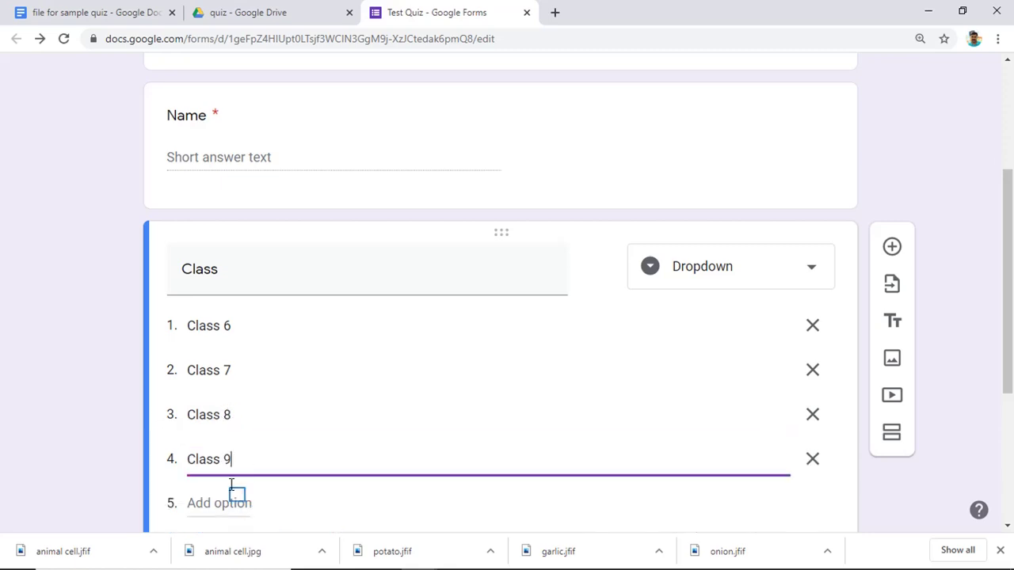
{"action": "left_click", "coordinate": [238, 495]}
{"action": "key", "text": "ctrl+v"}
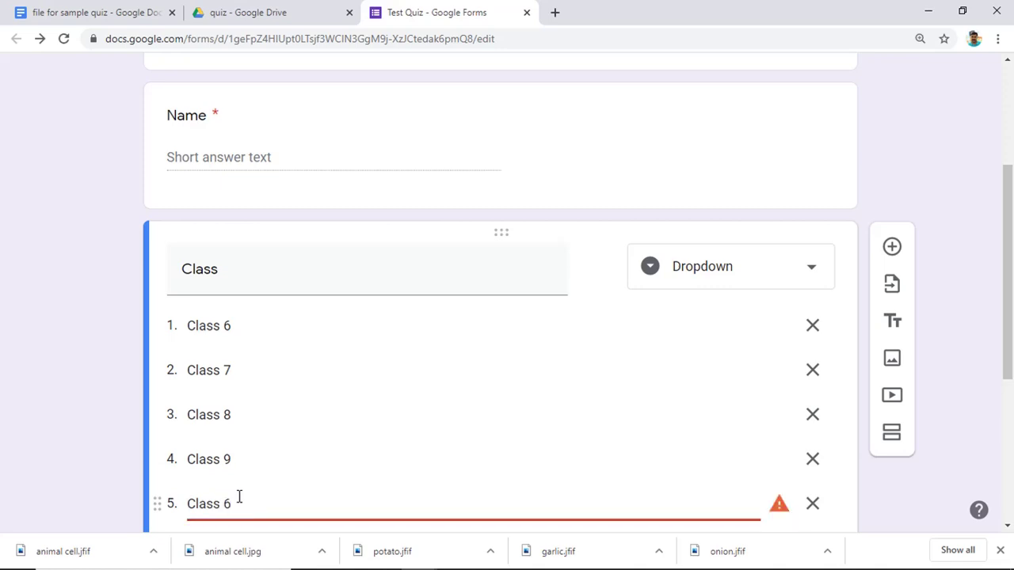
{"action": "key", "text": "BackSpace"}
{"action": "type", "text": "10"}
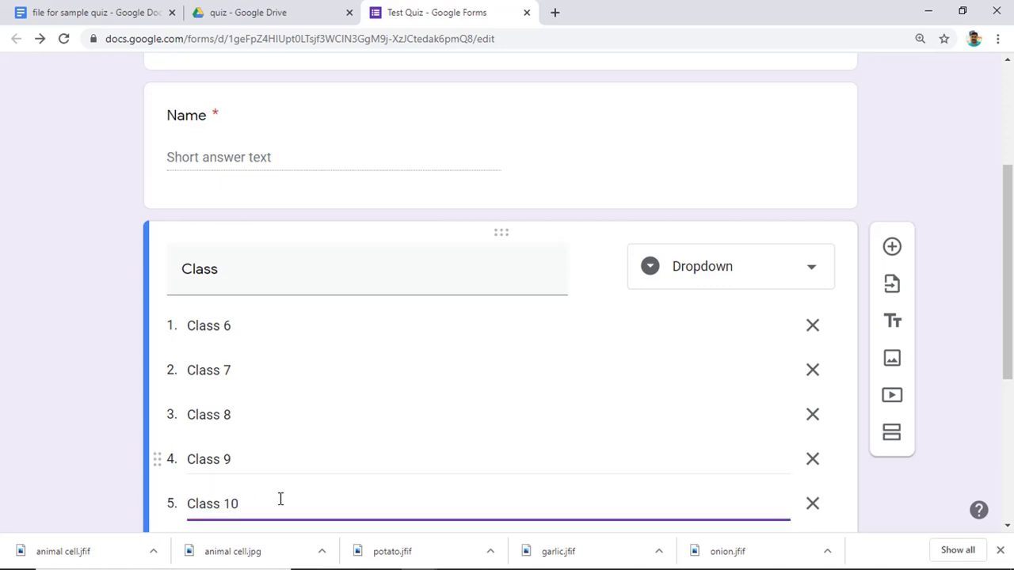
- Copy the first question, "I have been informed to wait _____home.", from the sample quiz document into the form's Untitled Question title
{"action": "scroll", "coordinate": [585, 328], "scroll_direction": "down", "scroll_amount": 2}
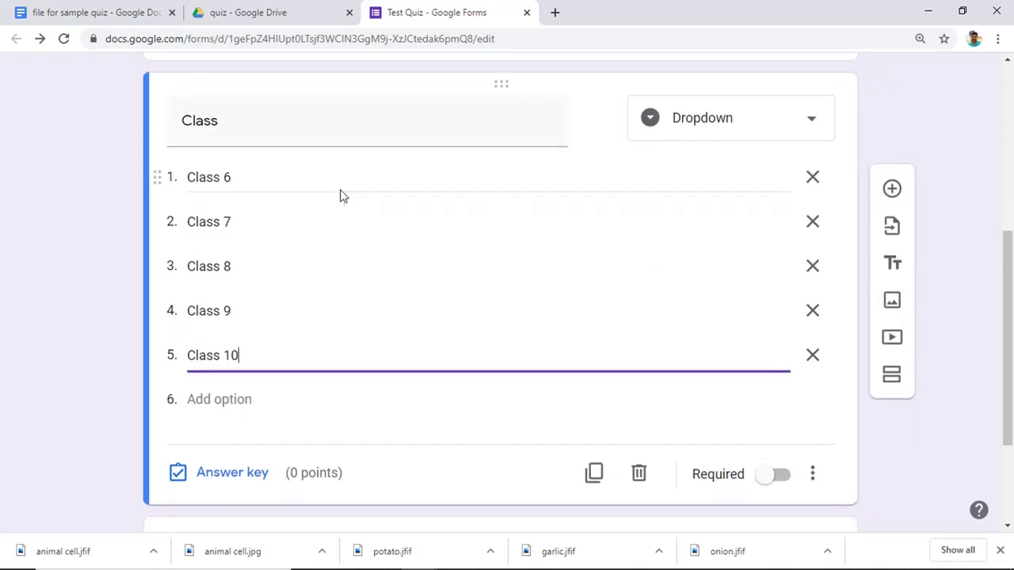
{"action": "scroll", "coordinate": [319, 391], "scroll_direction": "down", "scroll_amount": 2}
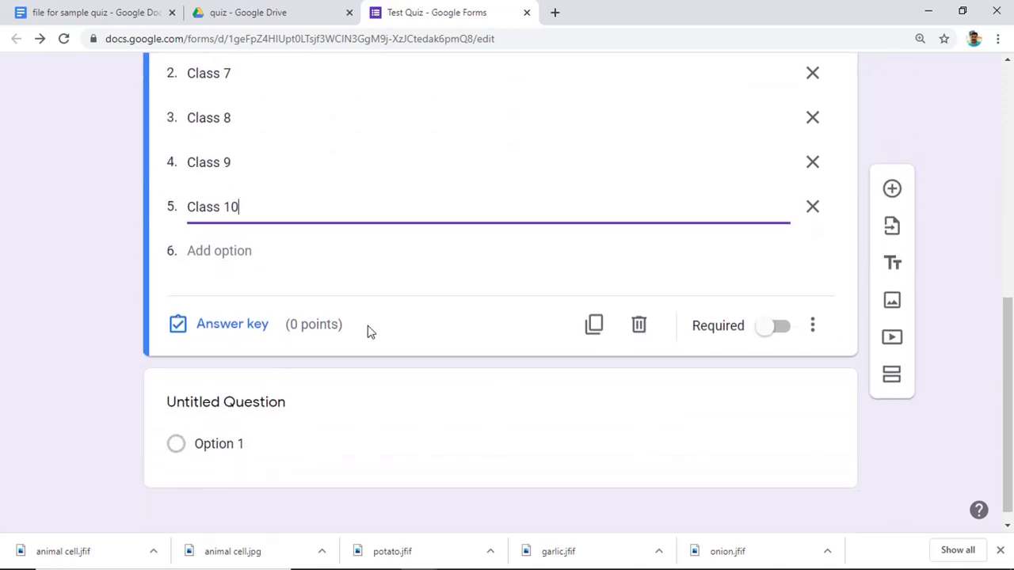
{"action": "scroll", "coordinate": [369, 332], "scroll_direction": "up", "scroll_amount": 3}
{"action": "scroll", "coordinate": [331, 133], "scroll_direction": "up", "scroll_amount": 4}
{"action": "scroll", "coordinate": [332, 193], "scroll_direction": "down", "scroll_amount": 7}
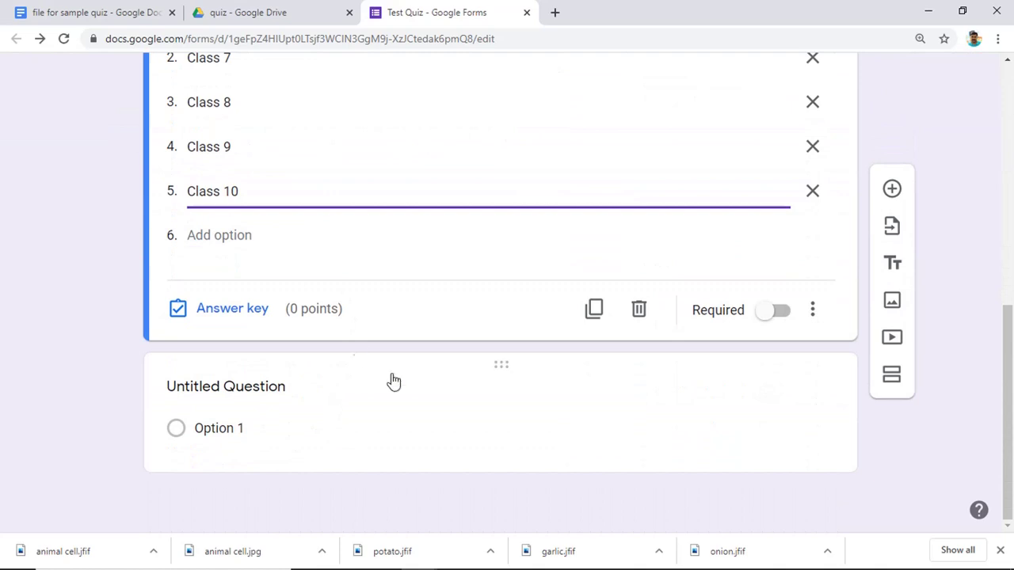
{"action": "left_click", "coordinate": [392, 376]}
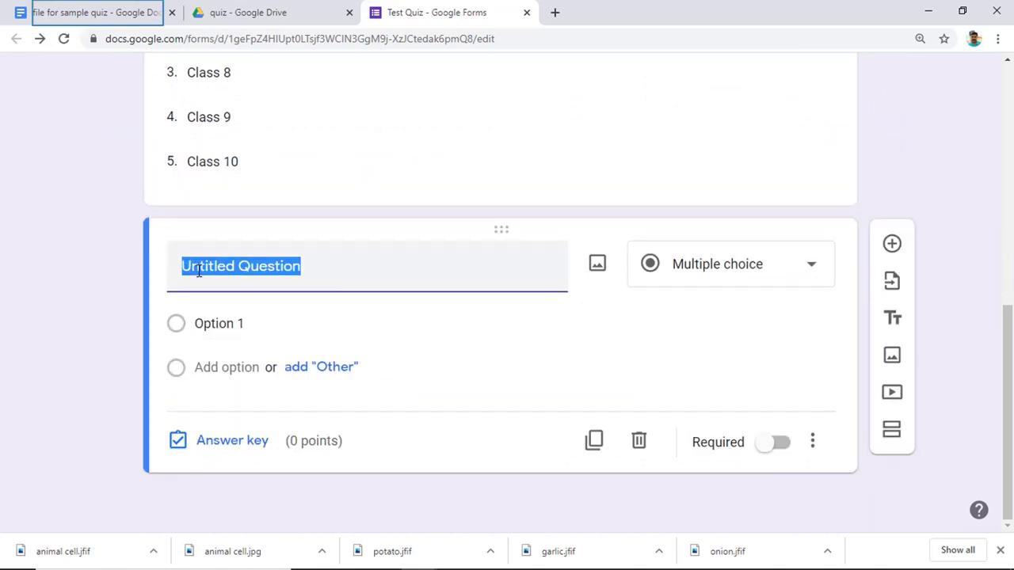
{"action": "left_click", "coordinate": [91, 10]}
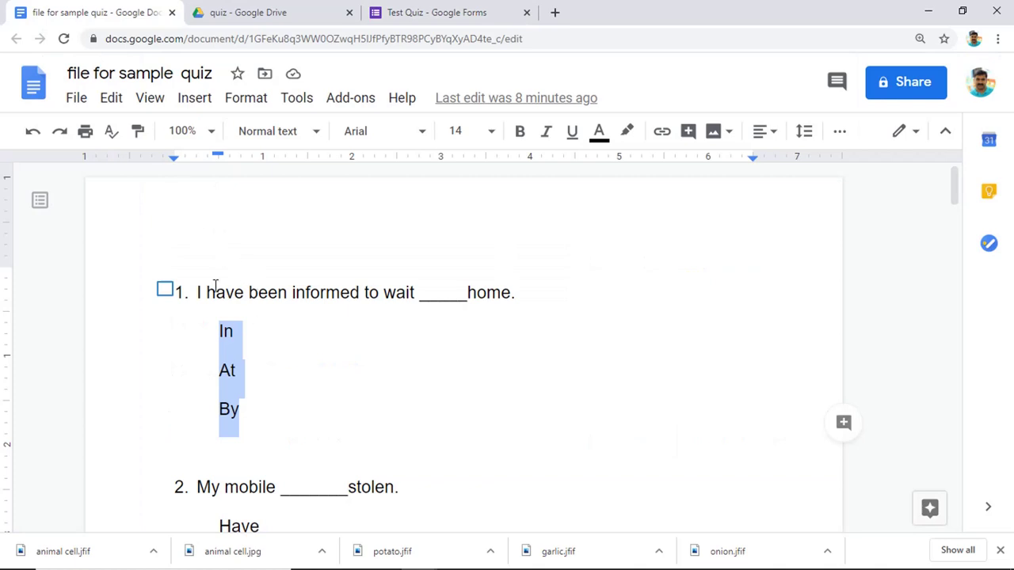
{"action": "triple_click", "coordinate": [167, 289]}
{"action": "right_click", "coordinate": [473, 292]}
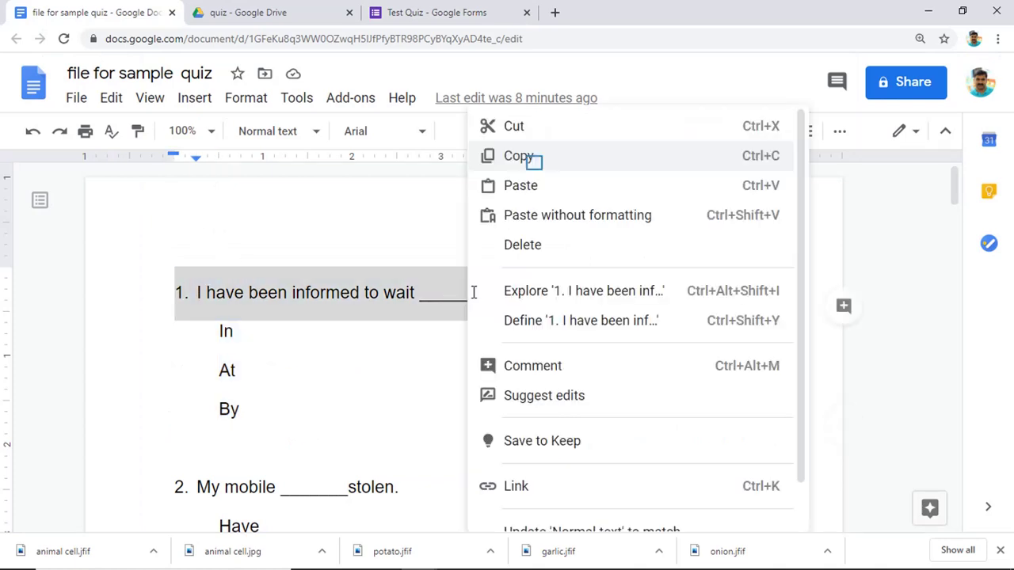
{"action": "left_click", "coordinate": [529, 159]}
{"action": "left_click", "coordinate": [458, 13]}
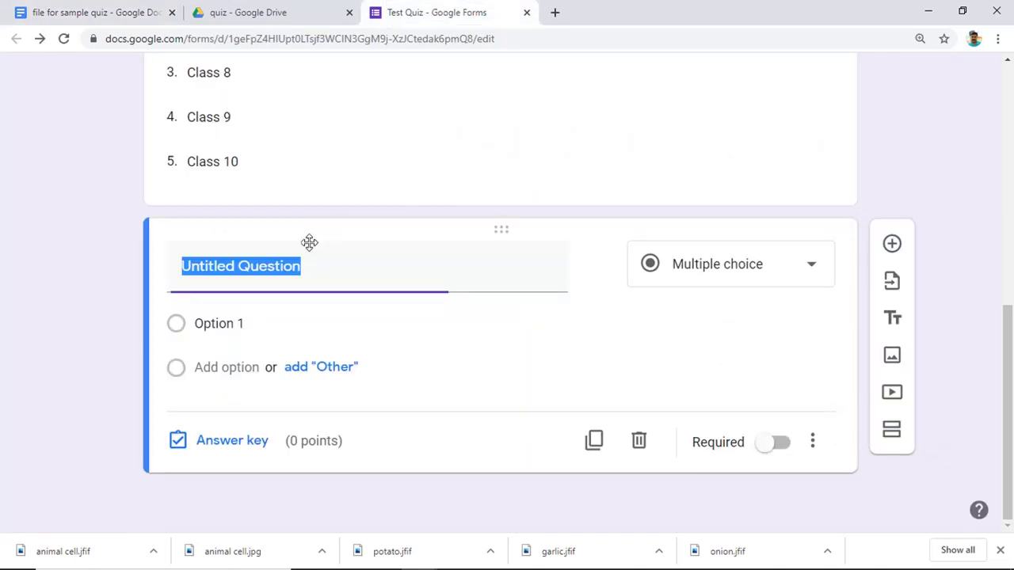
{"action": "key", "text": "ctrl+v"}
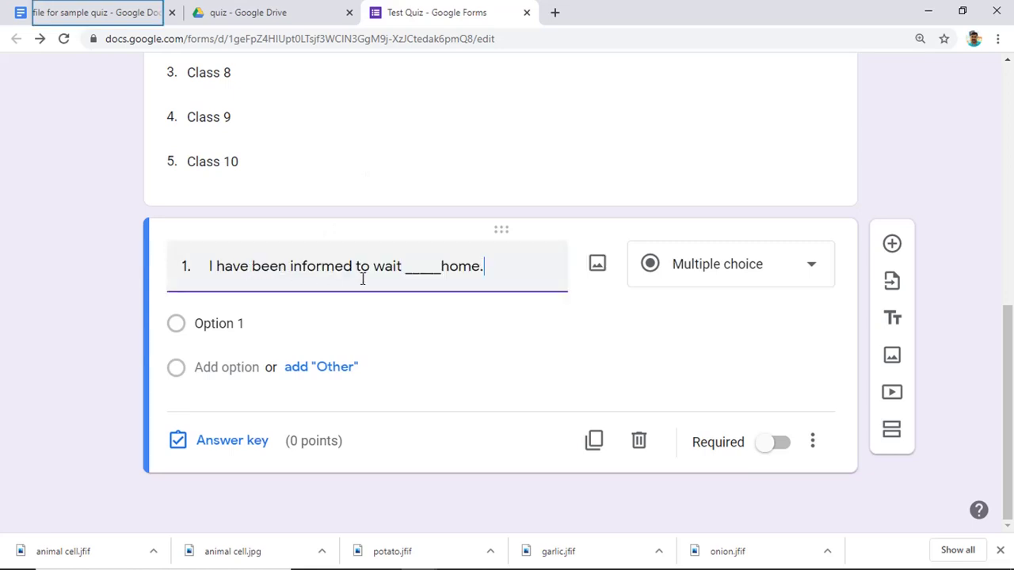
- Copy the answers In, At and By from the sample quiz document into the options of question 1
{"action": "left_click", "coordinate": [72, 12]}
{"action": "left_click_drag", "start_coordinate": [243, 414], "coordinate": [229, 331]}
{"action": "right_click", "coordinate": [291, 201]}
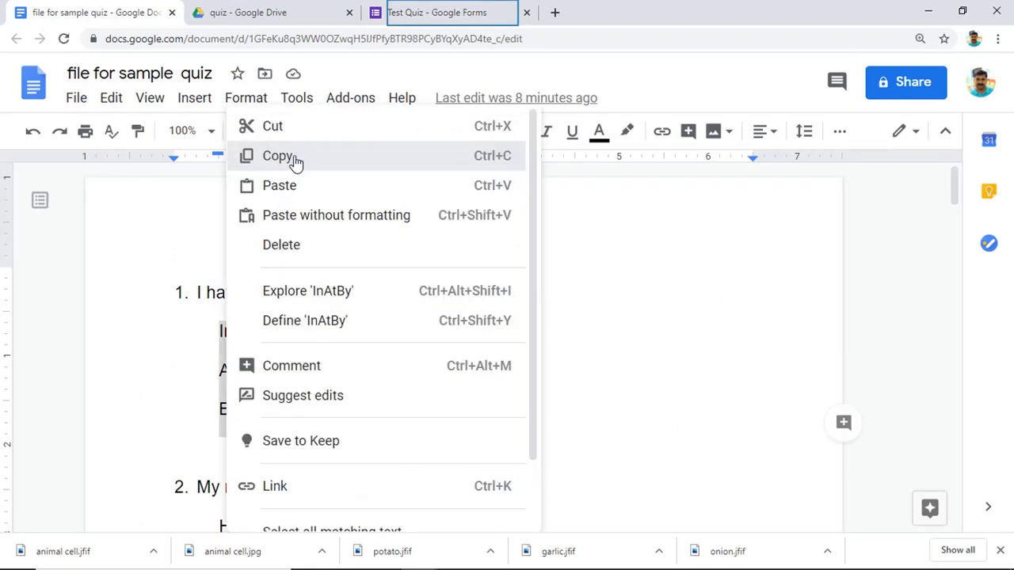
{"action": "left_click", "coordinate": [435, 25]}
{"action": "left_click", "coordinate": [254, 320]}
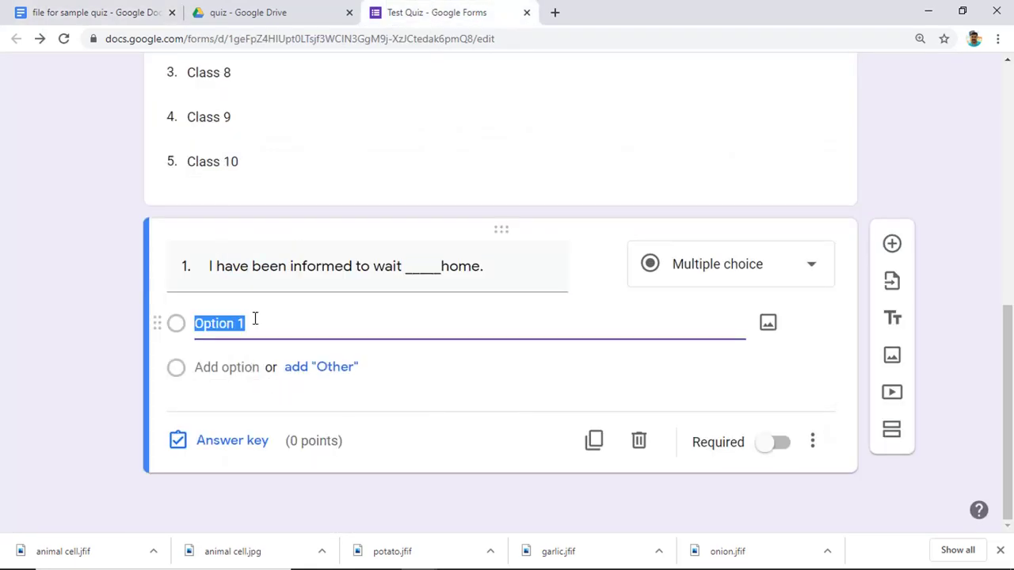
{"action": "key", "text": "ctrl+v"}
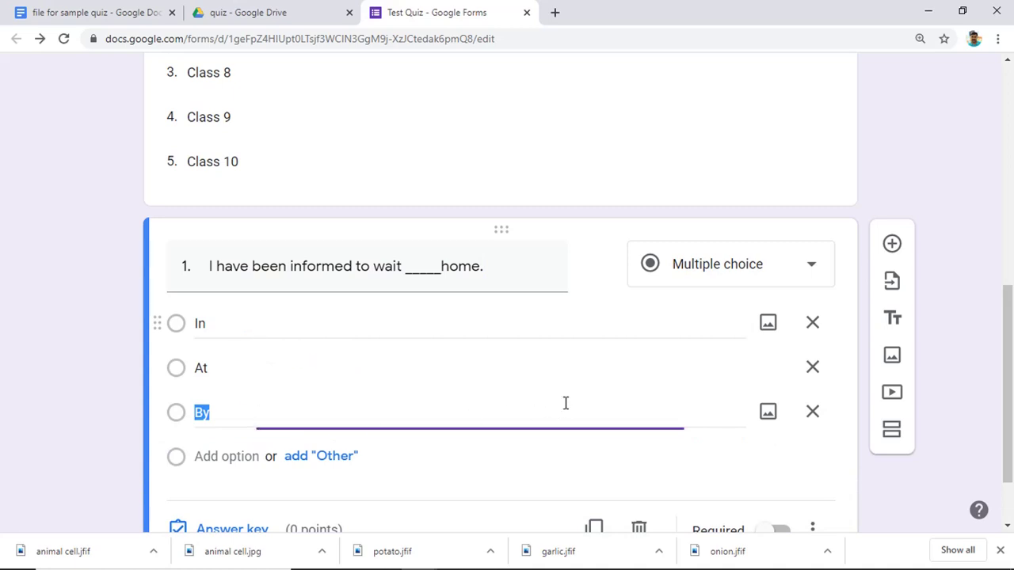
- Mark At as the correct answer in question 1's answer key and raise its point value
{"action": "scroll", "coordinate": [237, 440], "scroll_direction": "down", "scroll_amount": 1}
{"action": "left_click", "coordinate": [245, 441]}
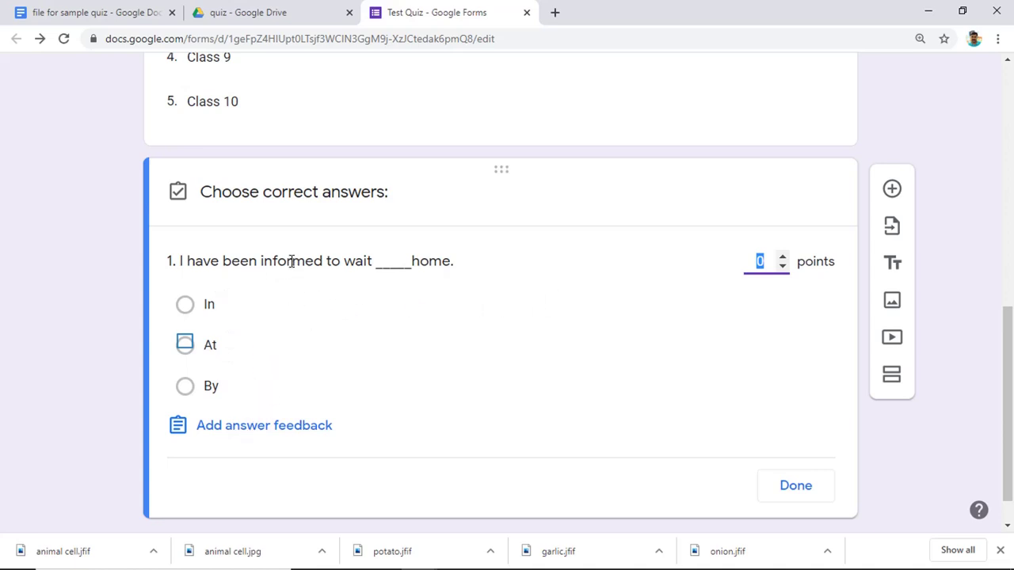
{"action": "left_click", "coordinate": [209, 350]}
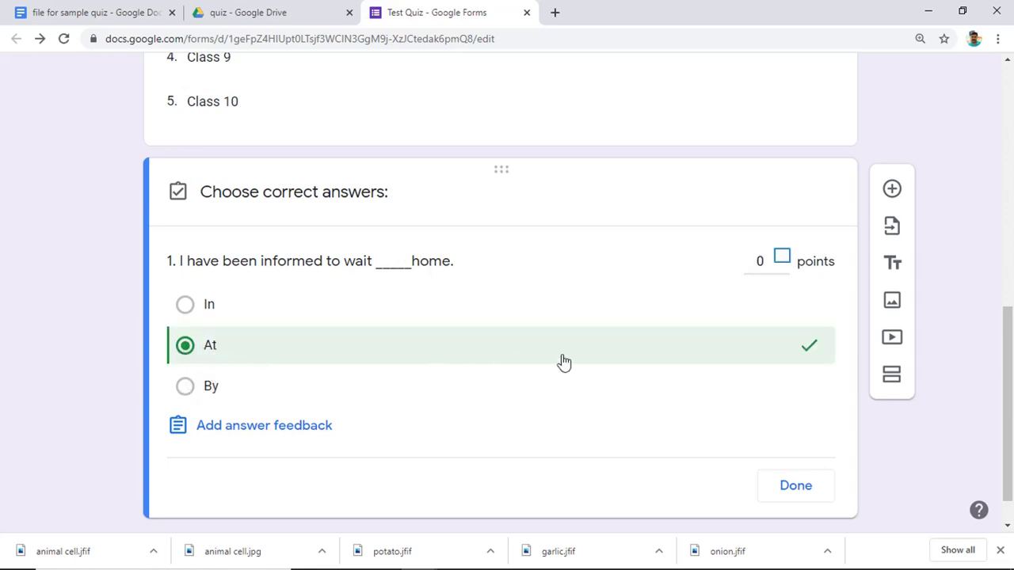
{"action": "left_click", "coordinate": [782, 261]}
- Add "Well Done!" as question 1's feedback for correct answers
{"action": "left_click", "coordinate": [227, 426]}
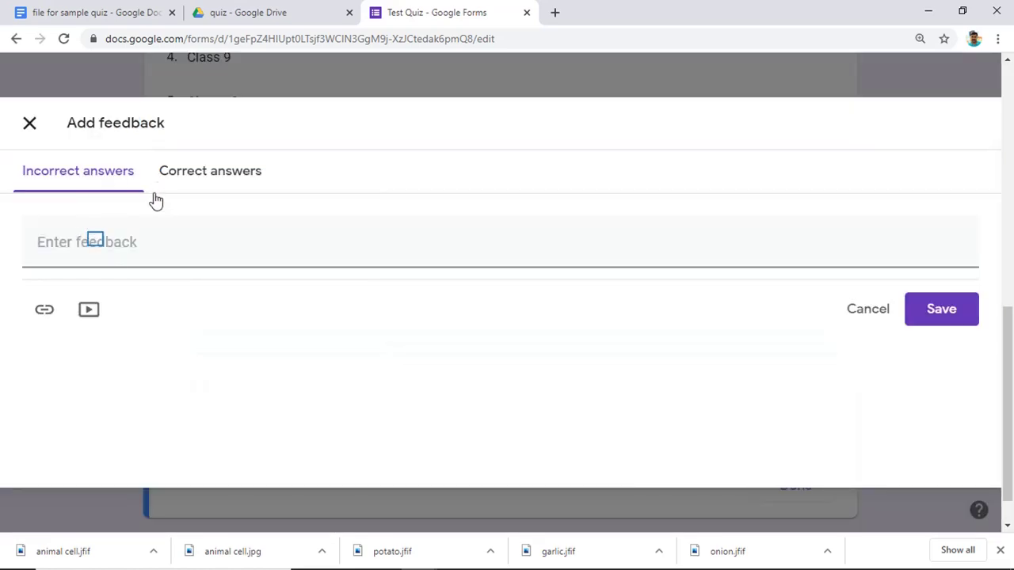
{"action": "left_click", "coordinate": [96, 240]}
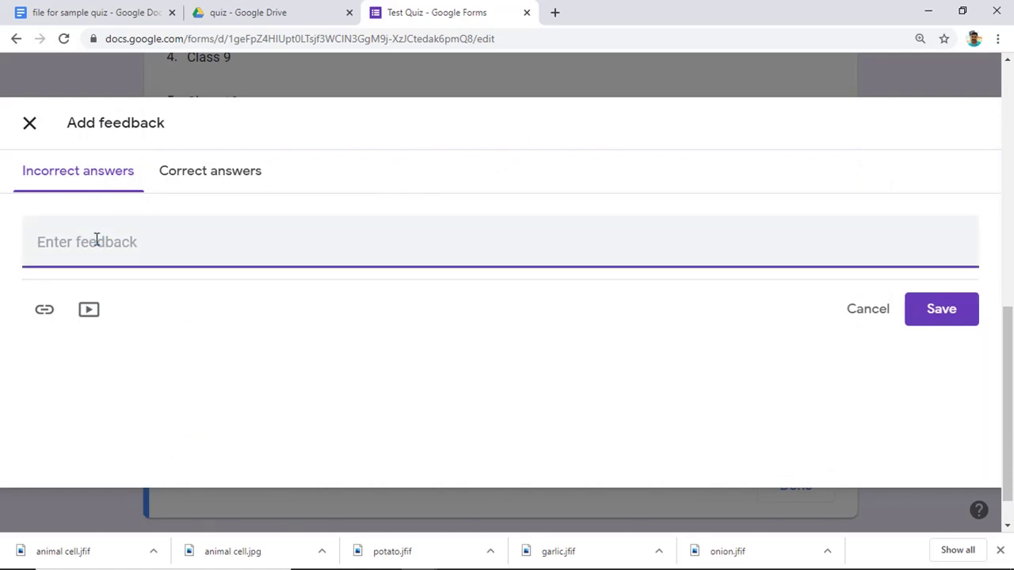
{"action": "type", "text": "Wr"}
{"action": "type", "text": "ell Done!"}
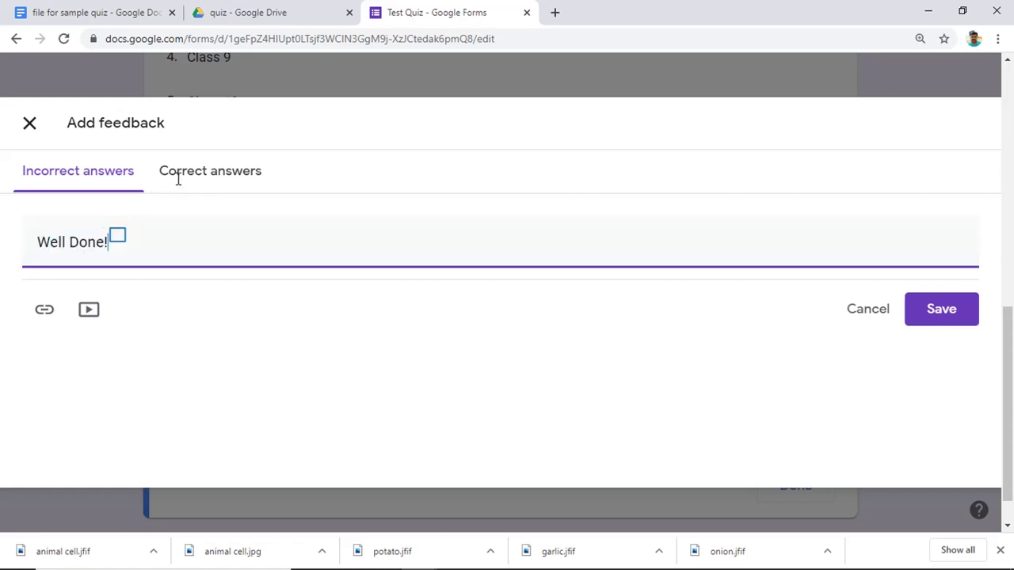
{"action": "triple_click", "coordinate": [119, 236]}
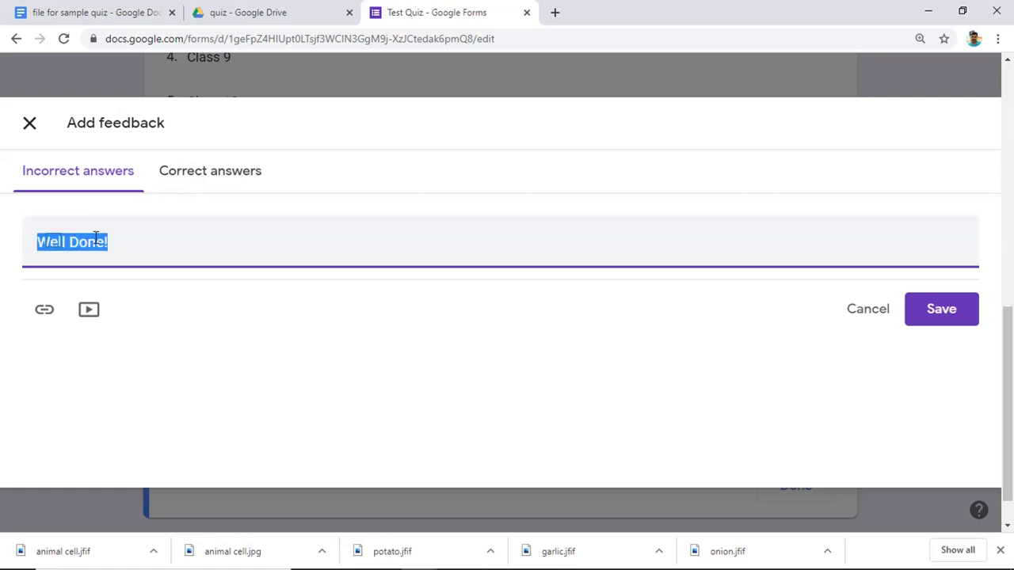
{"action": "key", "text": "ctrl+x"}
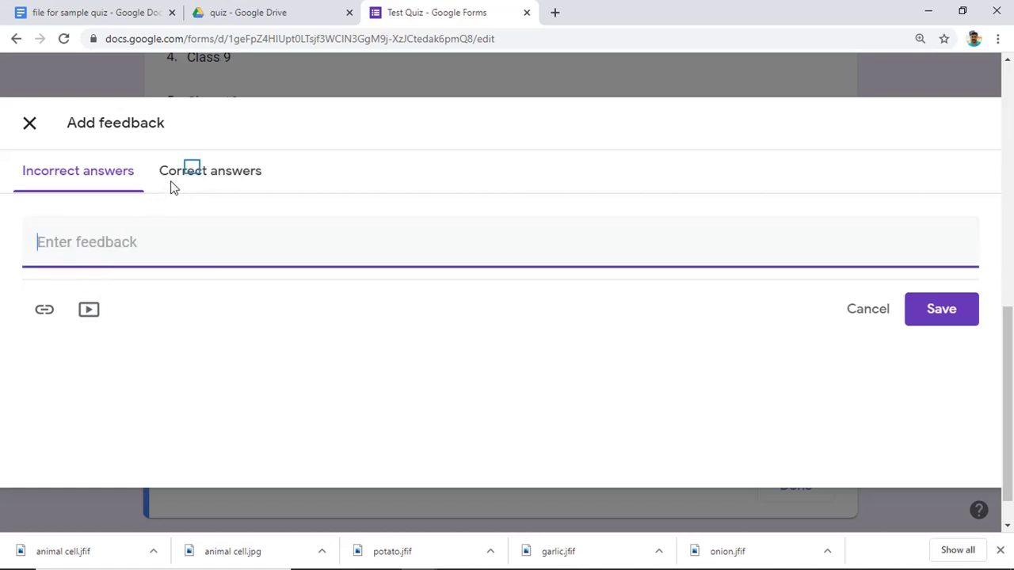
{"action": "left_click", "coordinate": [174, 187]}
{"action": "left_click", "coordinate": [127, 244]}
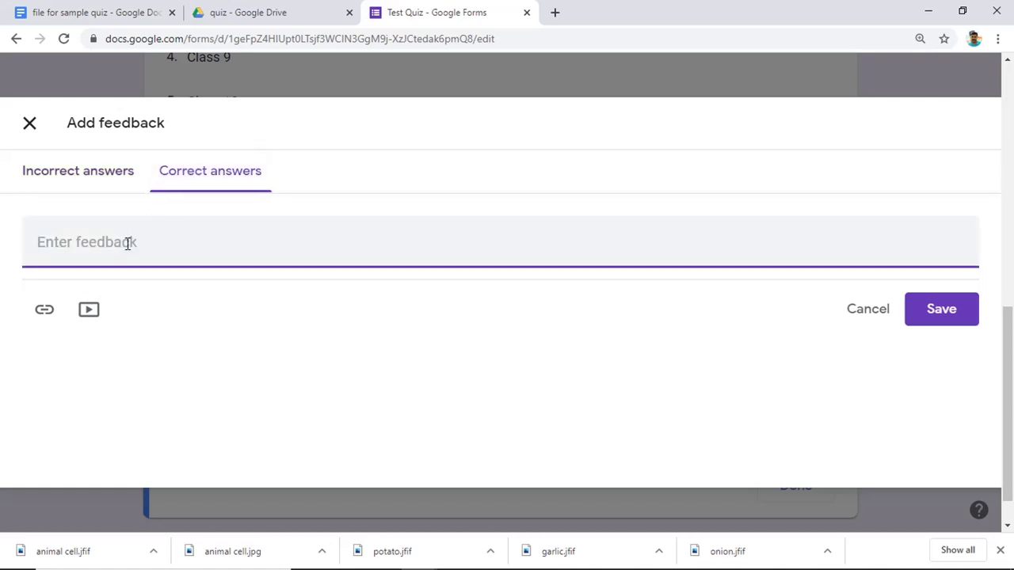
{"action": "key", "text": "ctrl+v"}
- Enter "Try again!" as question 1's feedback for incorrect answers and save the feedback
{"action": "left_click", "coordinate": [99, 178]}
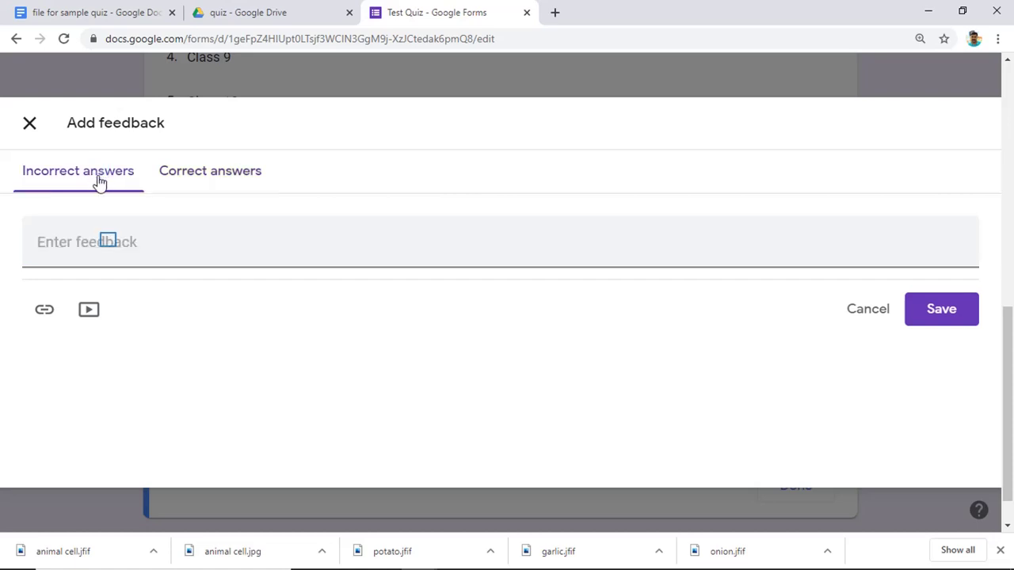
{"action": "left_click", "coordinate": [109, 242]}
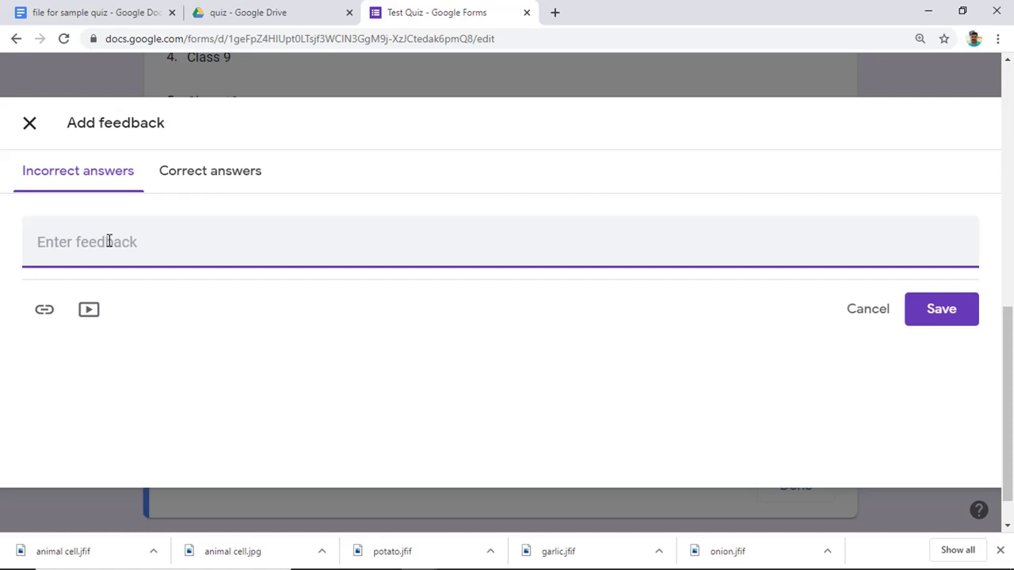
{"action": "type", "text": "Try agail!!"}
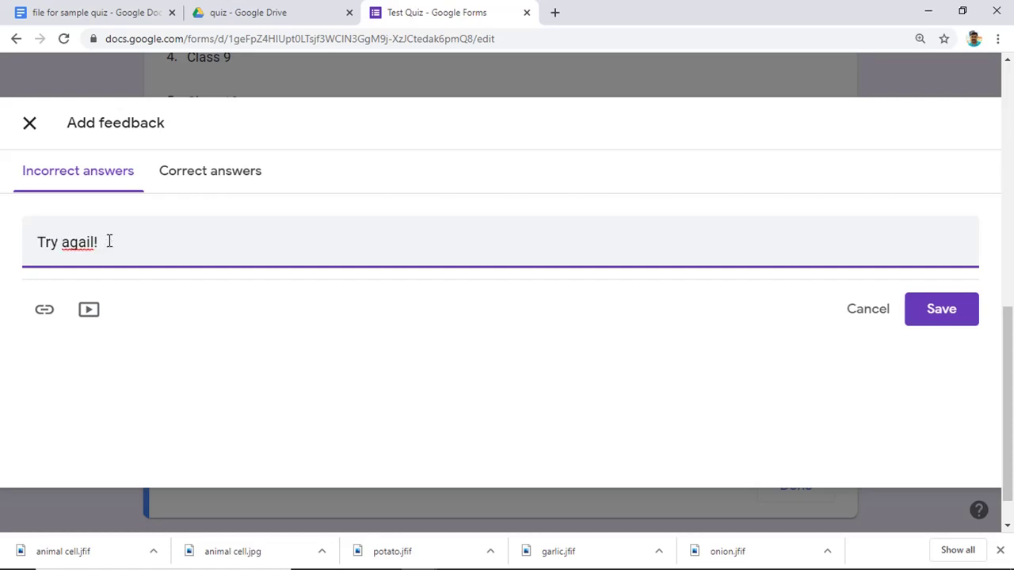
{"action": "key", "text": "BackSpace"}
{"action": "type", "text": "n"}
{"action": "left_click", "coordinate": [919, 307]}
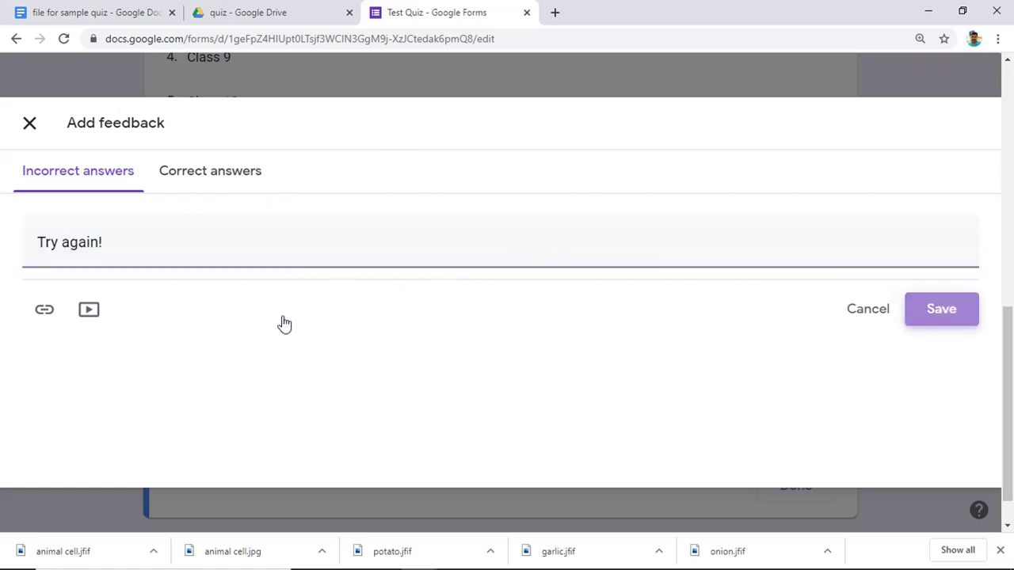
- Finish question 1's answer key and make the question required
{"action": "scroll", "coordinate": [582, 357], "scroll_direction": "down", "scroll_amount": 2}
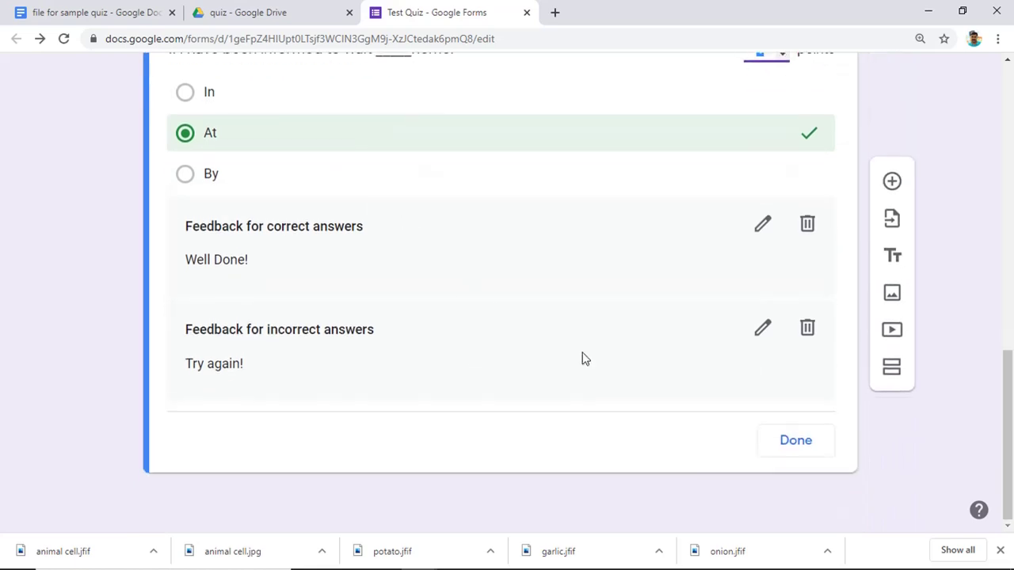
{"action": "left_click", "coordinate": [796, 441]}
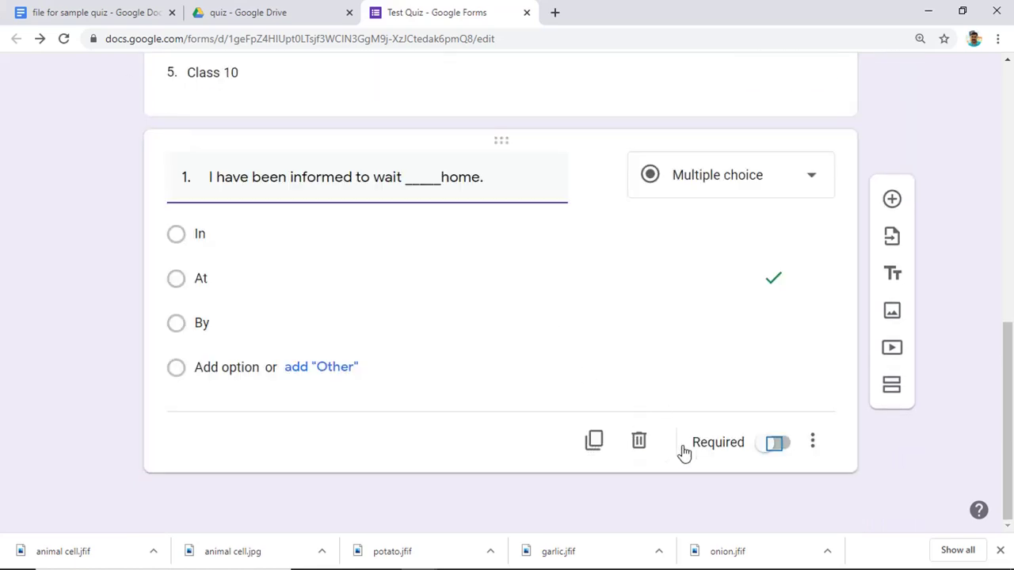
{"action": "left_click", "coordinate": [774, 444]}
{"action": "scroll", "coordinate": [672, 260], "scroll_direction": "up", "scroll_amount": 4}
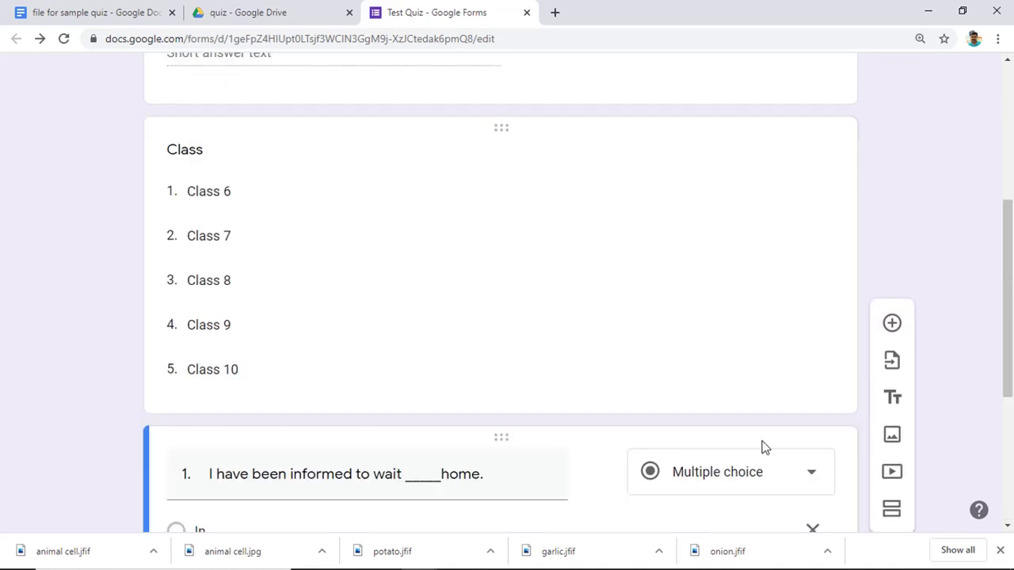
{"action": "left_click", "coordinate": [780, 396]}
{"action": "scroll", "coordinate": [673, 309], "scroll_direction": "up", "scroll_amount": 3}
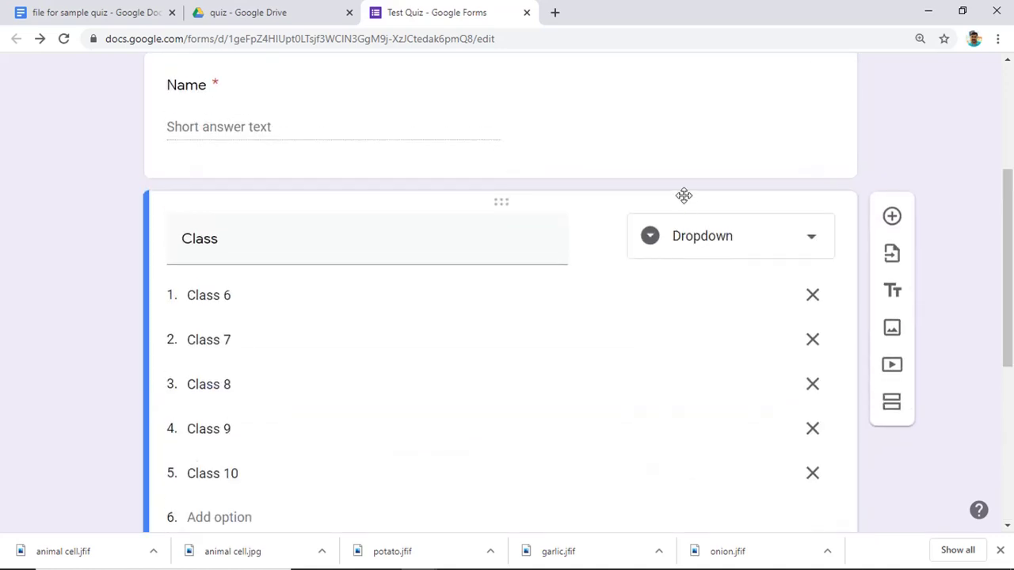
{"action": "scroll", "coordinate": [683, 197], "scroll_direction": "up", "scroll_amount": 2}
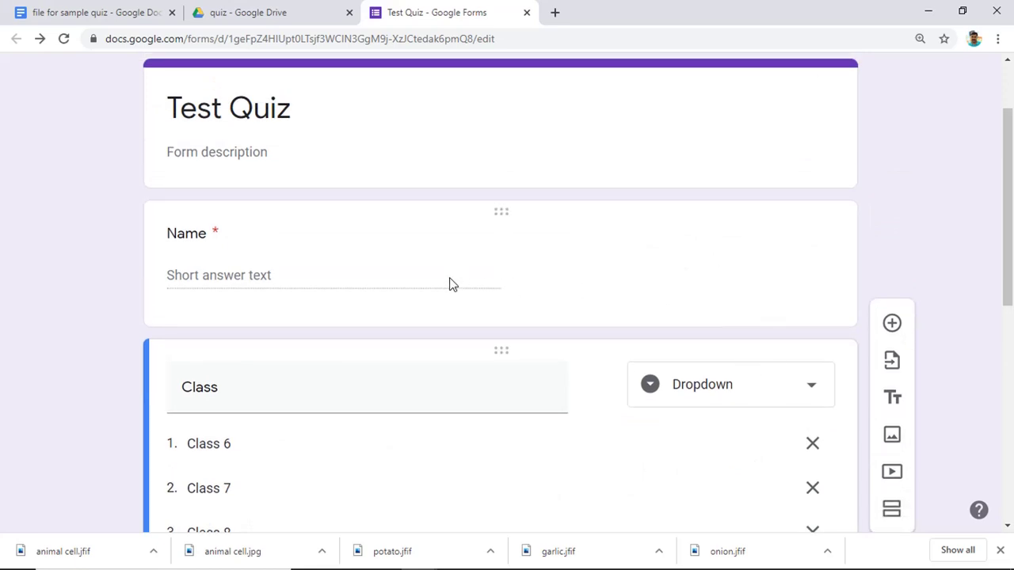
{"action": "left_click", "coordinate": [333, 257]}
{"action": "scroll", "coordinate": [419, 317], "scroll_direction": "down", "scroll_amount": 5}
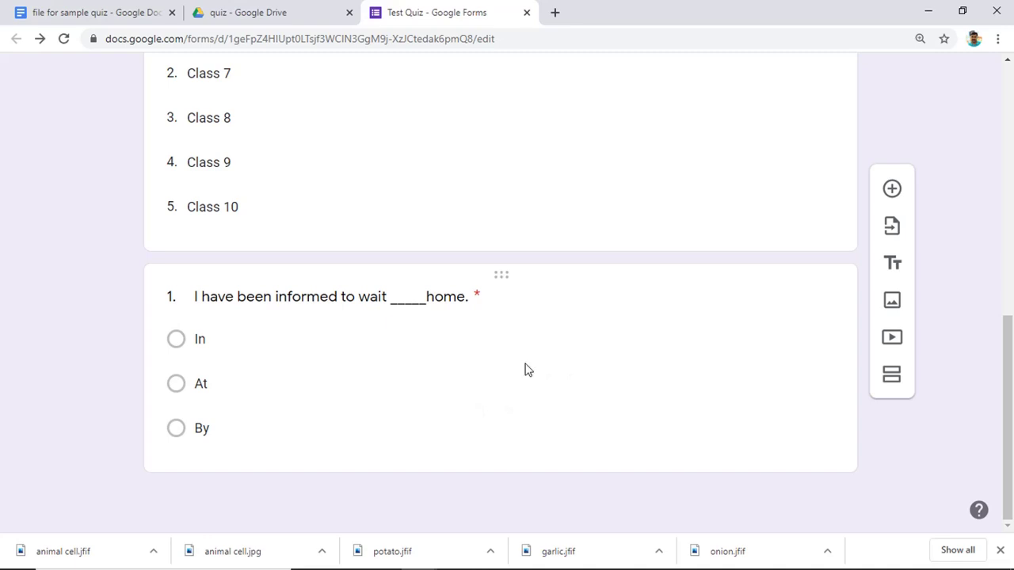
- Duplicate question 1 and keep Multiple choice as the copy's question type
{"action": "left_click", "coordinate": [567, 381]}
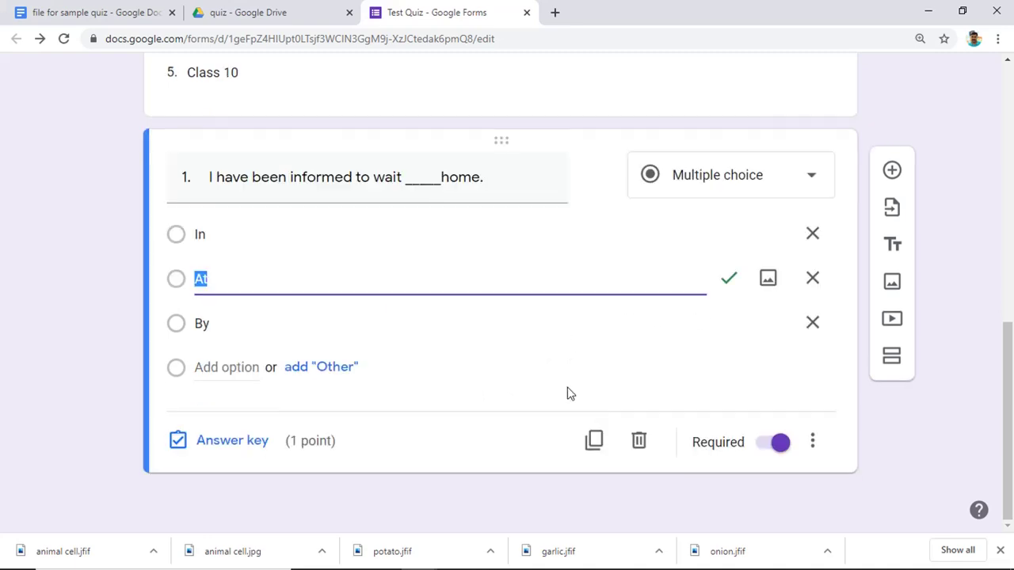
{"action": "left_click", "coordinate": [594, 442]}
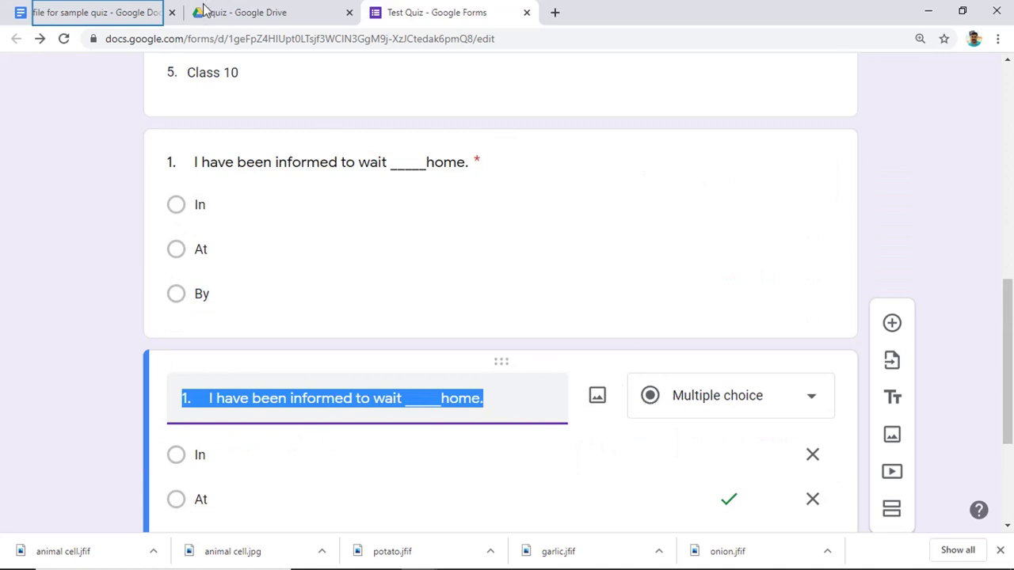
{"action": "left_click", "coordinate": [41, 9]}
{"action": "scroll", "coordinate": [317, 465], "scroll_direction": "down", "scroll_amount": 5}
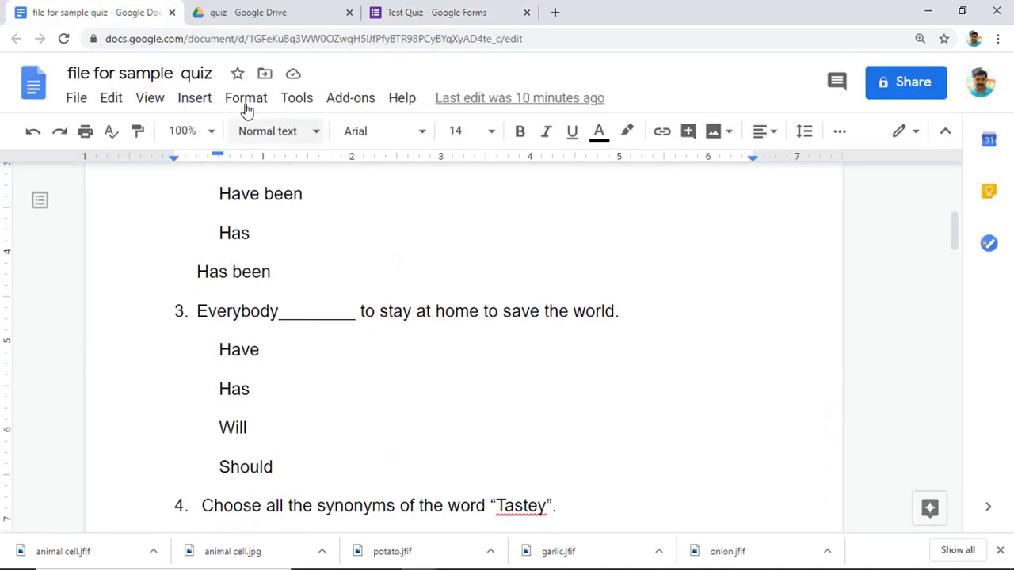
{"action": "left_click", "coordinate": [388, 10]}
{"action": "left_click", "coordinate": [758, 396]}
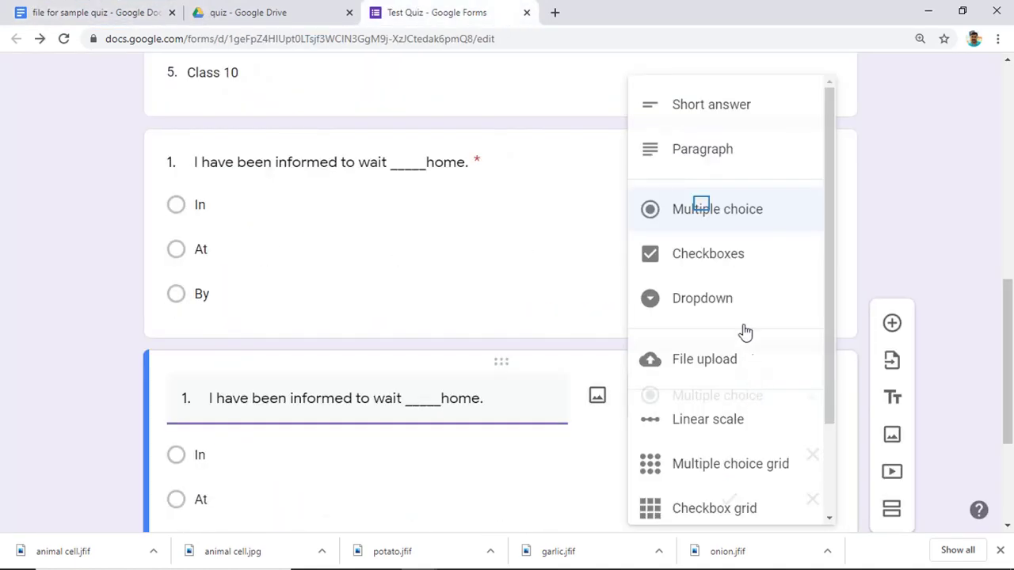
{"action": "left_click", "coordinate": [701, 204]}
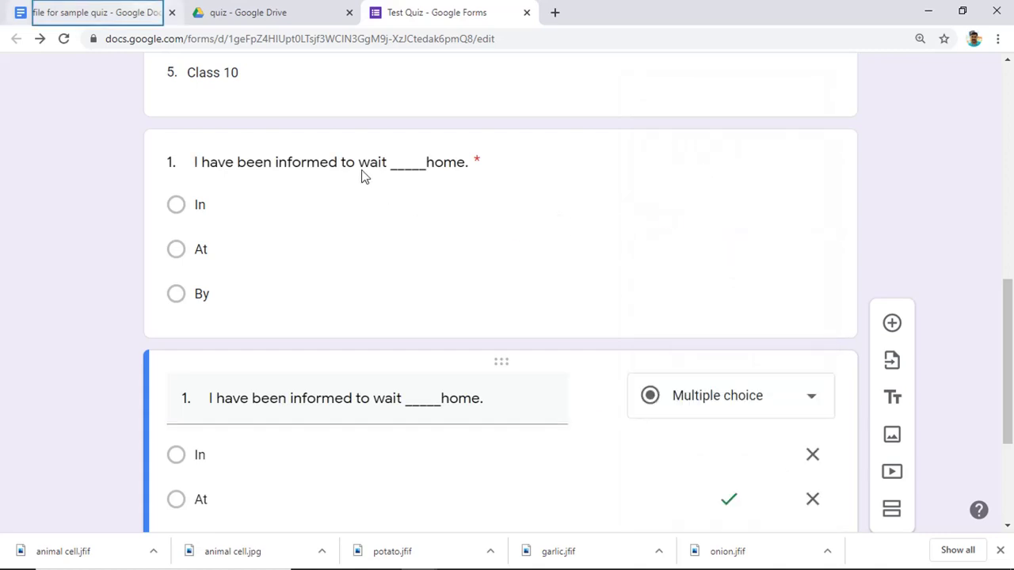
- Replace the duplicated question's title with the second question, "My mobile _______stolen.", copied from the sample quiz document
{"action": "left_click", "coordinate": [143, 10]}
{"action": "left_click", "coordinate": [599, 311]}
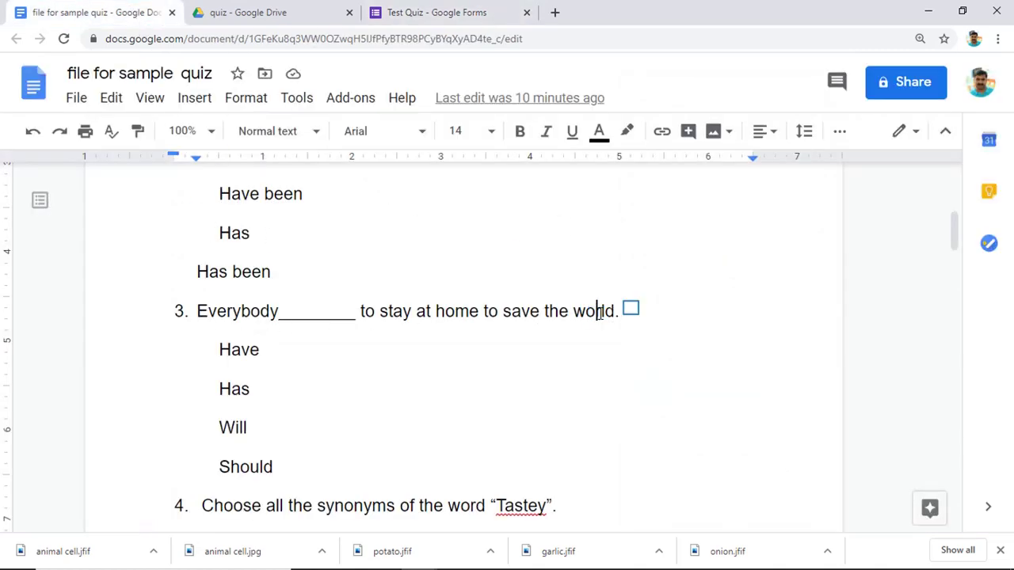
{"action": "triple_click", "coordinate": [632, 309]}
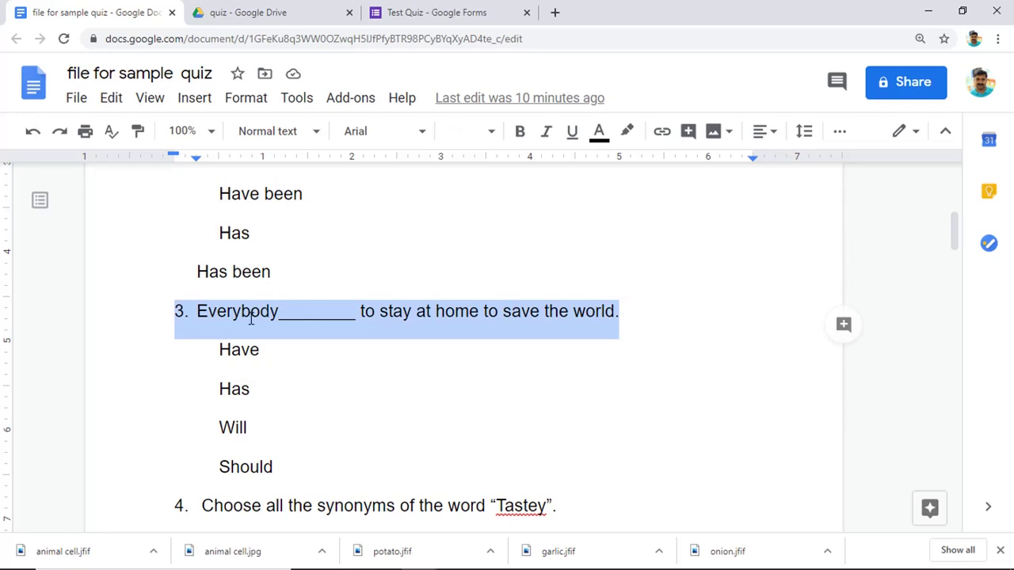
{"action": "key", "text": "ctrl+z"}
{"action": "right_click", "coordinate": [214, 339]}
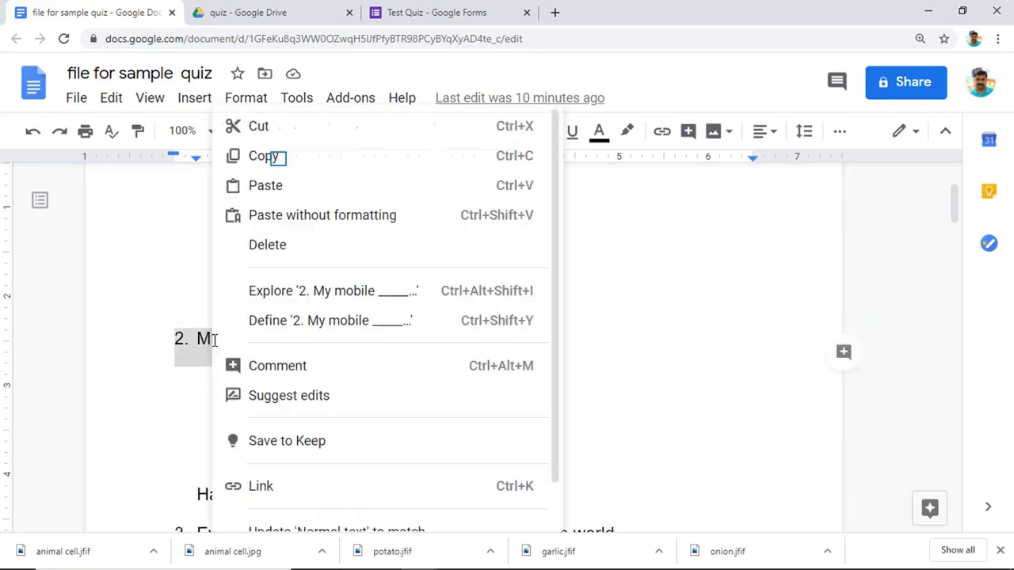
{"action": "left_click", "coordinate": [383, 11]}
{"action": "triple_click", "coordinate": [329, 393]}
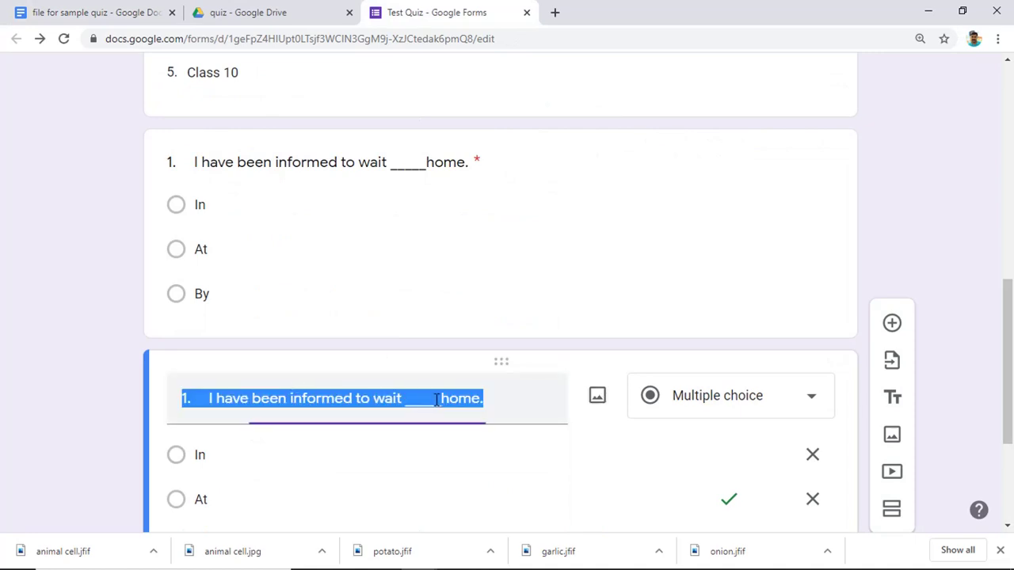
{"action": "key", "text": "ctrl+v"}
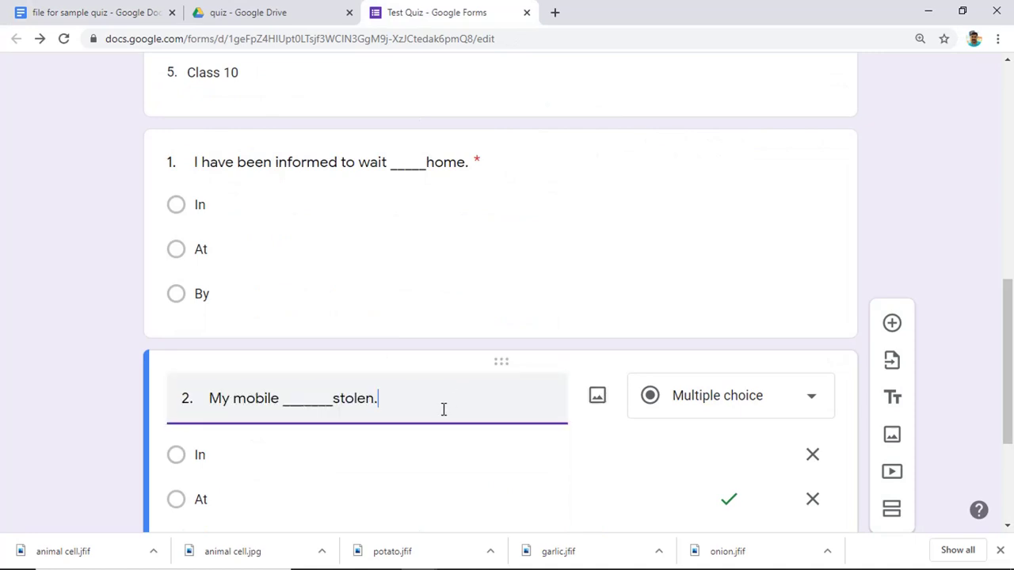
- Replace question 2's options with Have, Have been, Has and Has been, copied from the sample quiz document
{"action": "scroll", "coordinate": [487, 423], "scroll_direction": "down", "scroll_amount": 3}
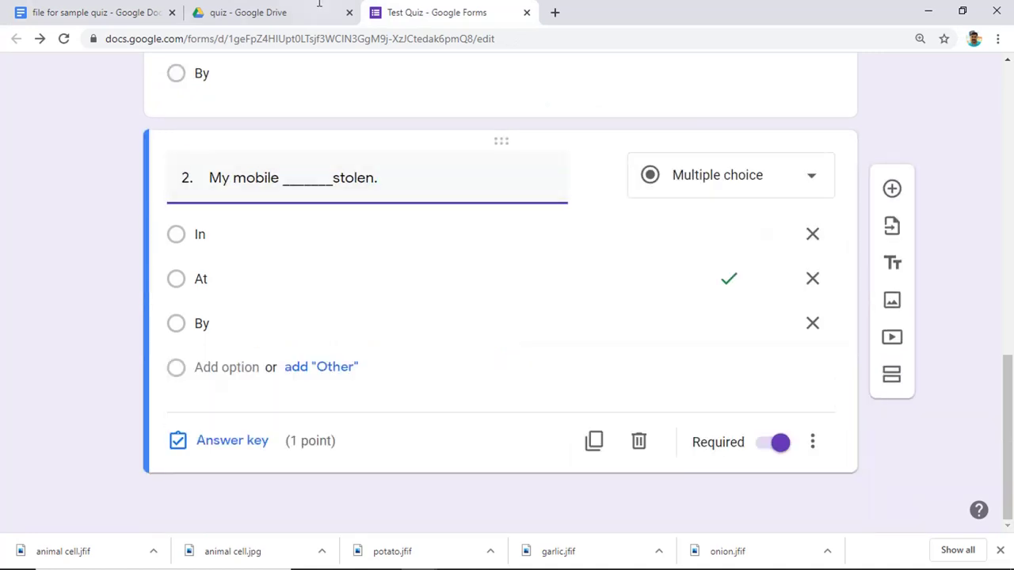
{"action": "scroll", "coordinate": [212, 106], "scroll_direction": "up", "scroll_amount": 3}
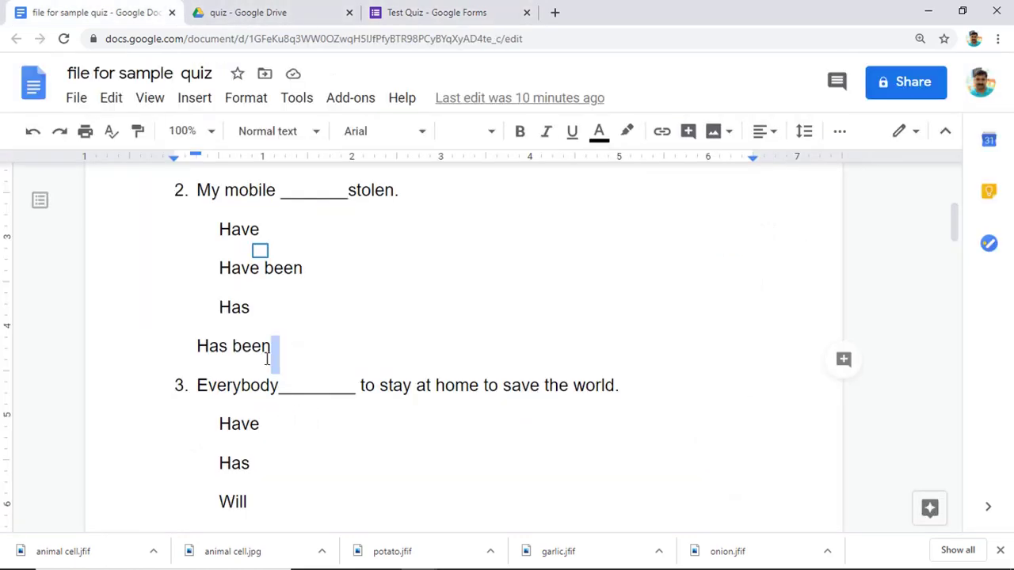
{"action": "right_click", "coordinate": [258, 250]}
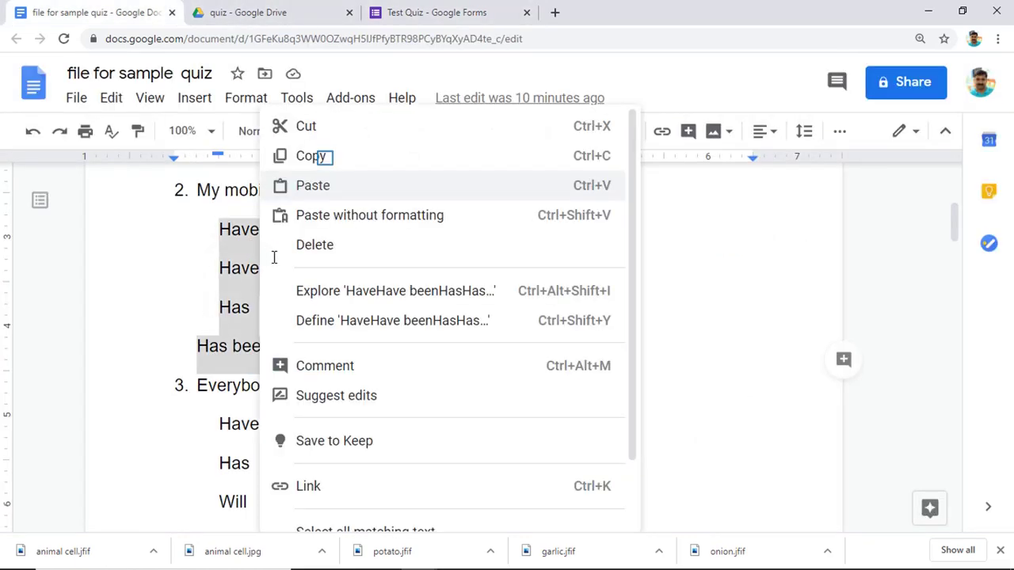
{"action": "left_click", "coordinate": [321, 157]}
{"action": "left_click", "coordinate": [424, 13]}
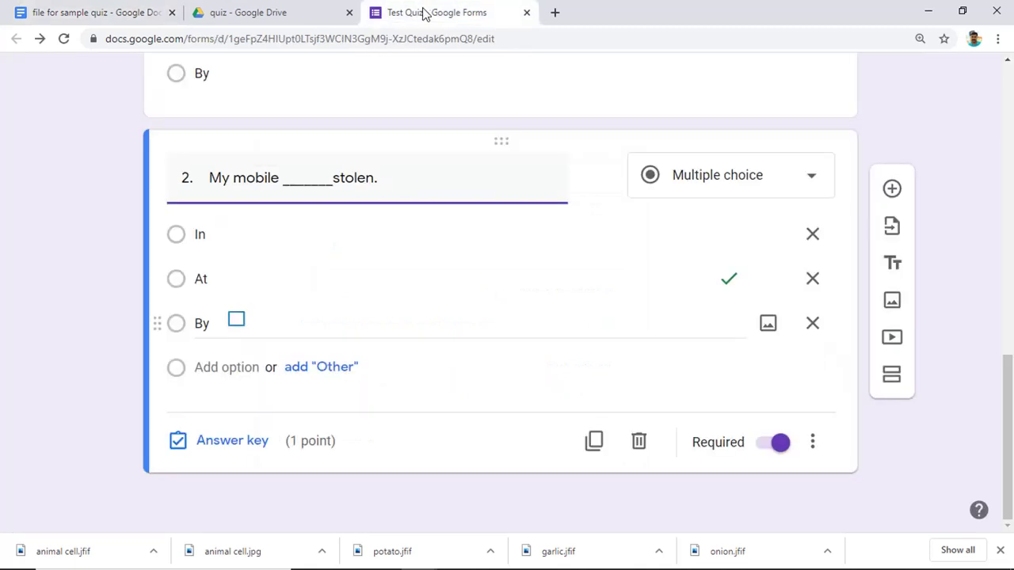
{"action": "left_click", "coordinate": [235, 323]}
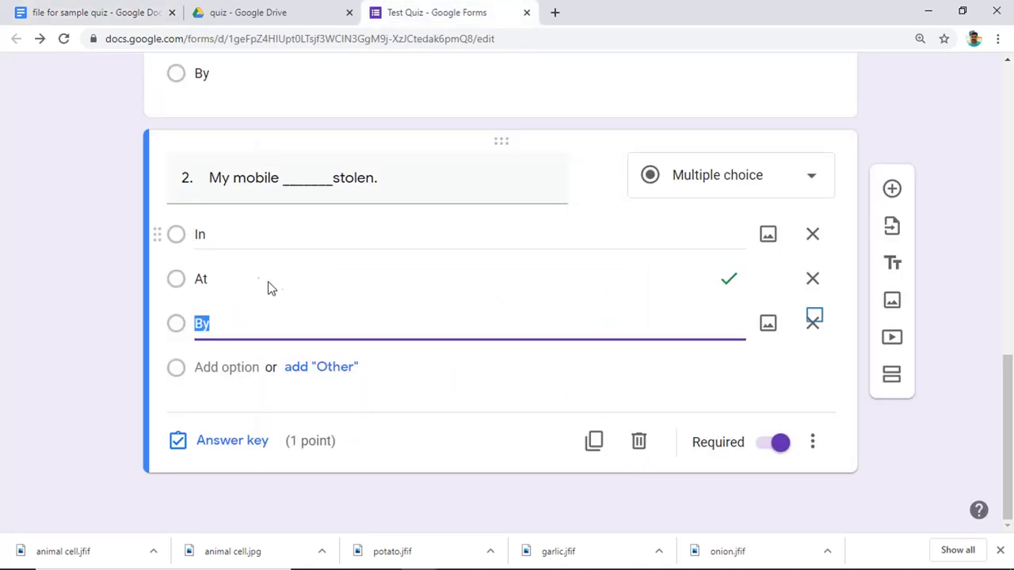
{"action": "left_click", "coordinate": [814, 320]}
{"action": "left_click", "coordinate": [812, 282]}
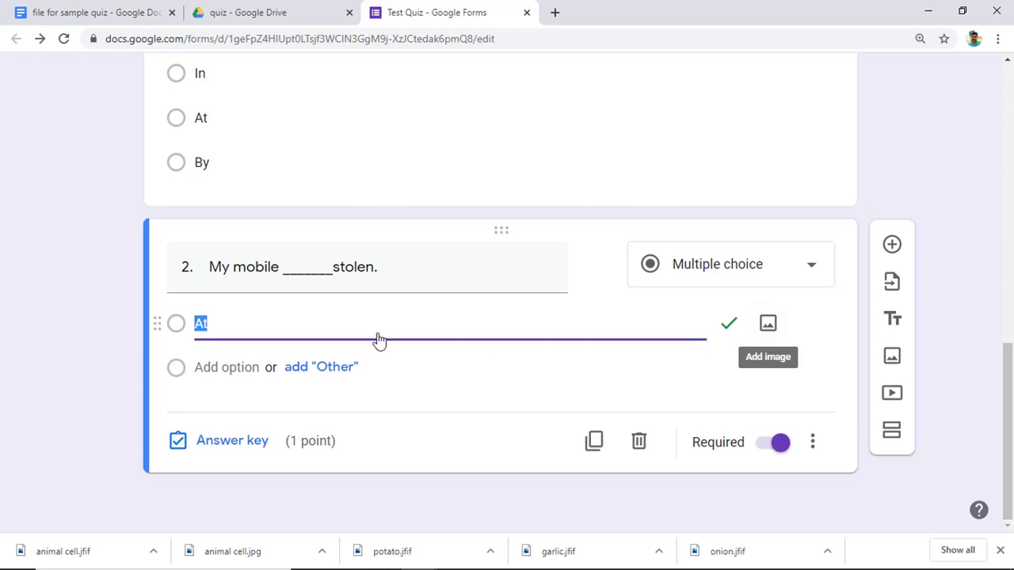
{"action": "key", "text": "ctrl+v"}
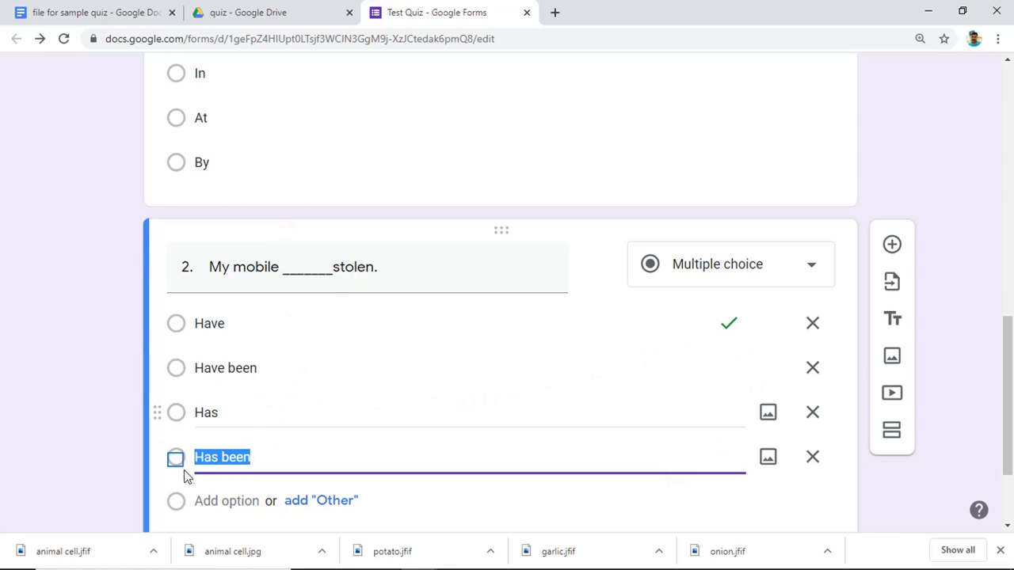
- Set Has been as the correct answer in question 2's answer key and close the answer key
{"action": "scroll", "coordinate": [525, 470], "scroll_direction": "down", "scroll_amount": 2}
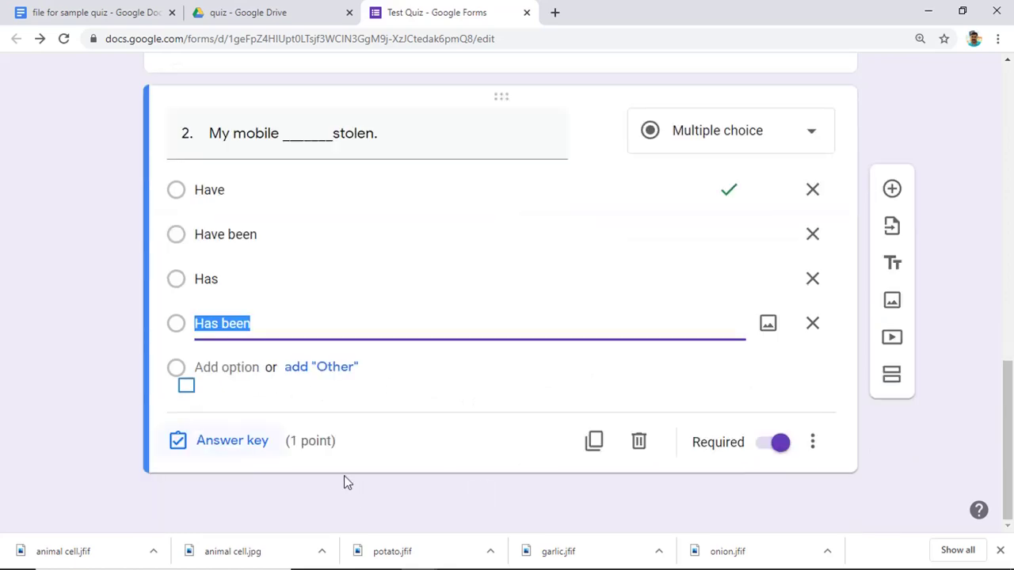
{"action": "left_click", "coordinate": [210, 442]}
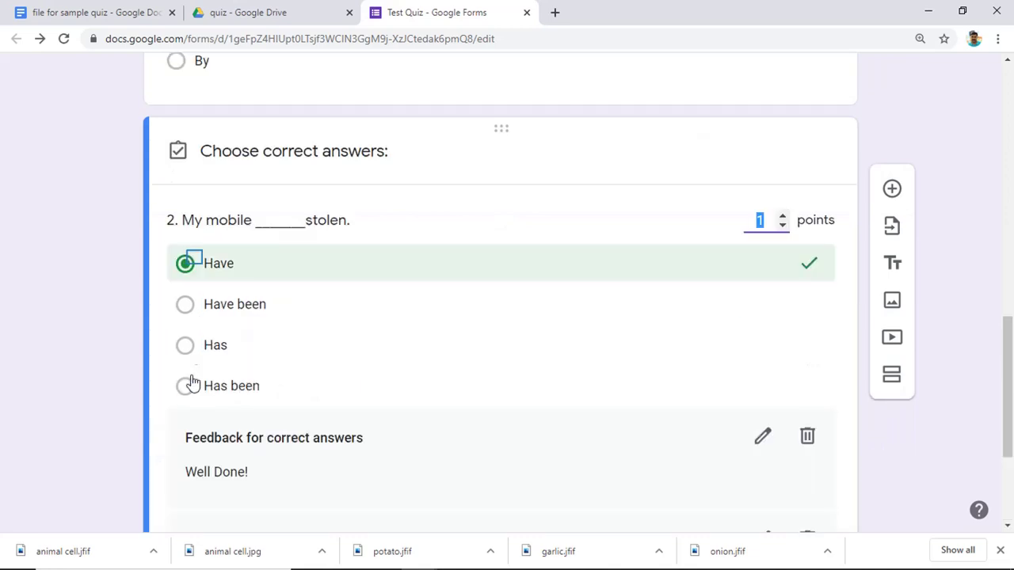
{"action": "scroll", "coordinate": [301, 378], "scroll_direction": "down", "scroll_amount": 3}
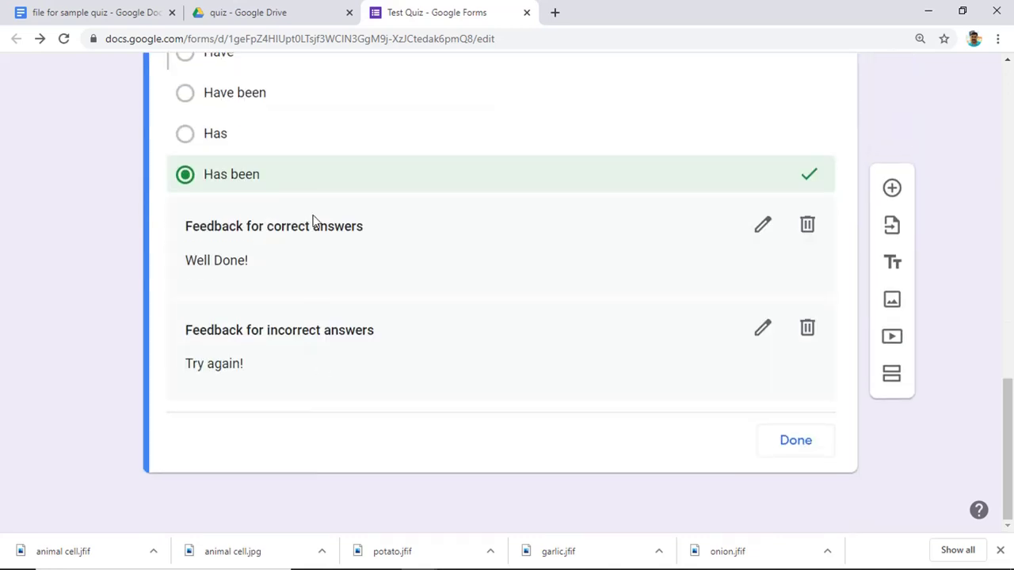
{"action": "scroll", "coordinate": [487, 185], "scroll_direction": "up", "scroll_amount": 4}
{"action": "scroll", "coordinate": [561, 262], "scroll_direction": "down", "scroll_amount": 4}
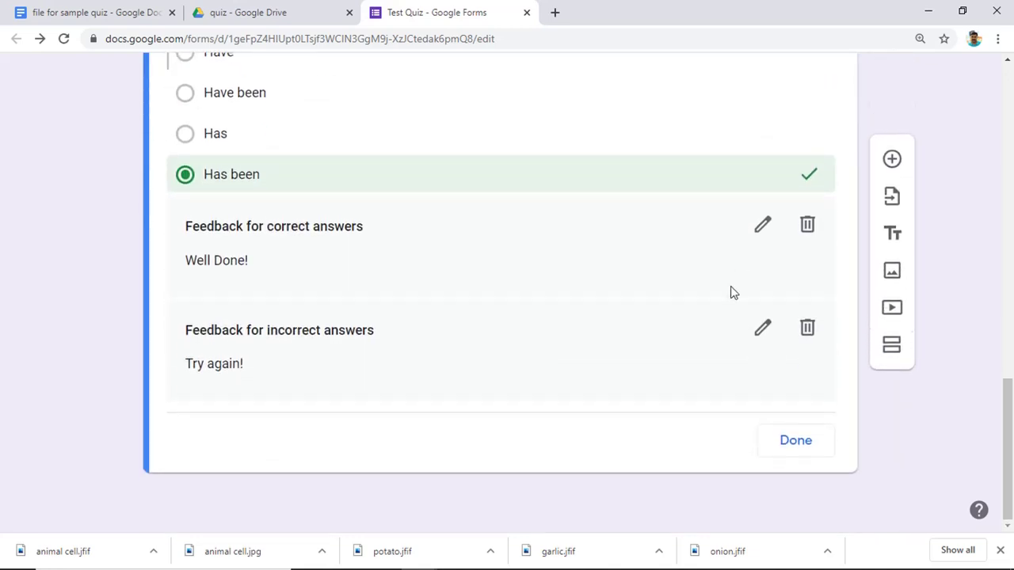
{"action": "left_click", "coordinate": [795, 440]}
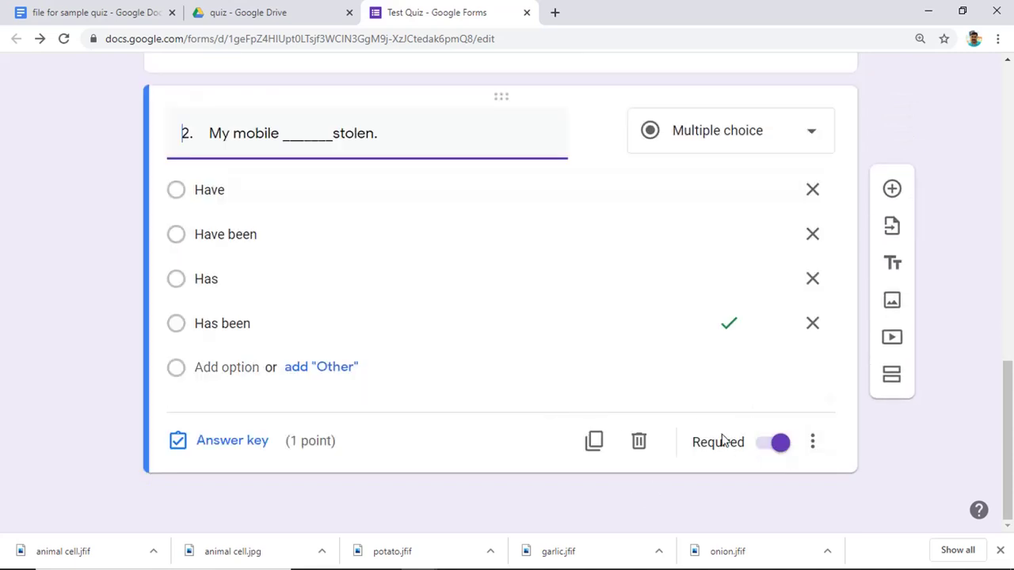
- Copy the question text "Choose all the synonyms of the word “Tastey”." from the sample quiz document
{"action": "scroll", "coordinate": [297, 99], "scroll_direction": "up", "scroll_amount": 3}
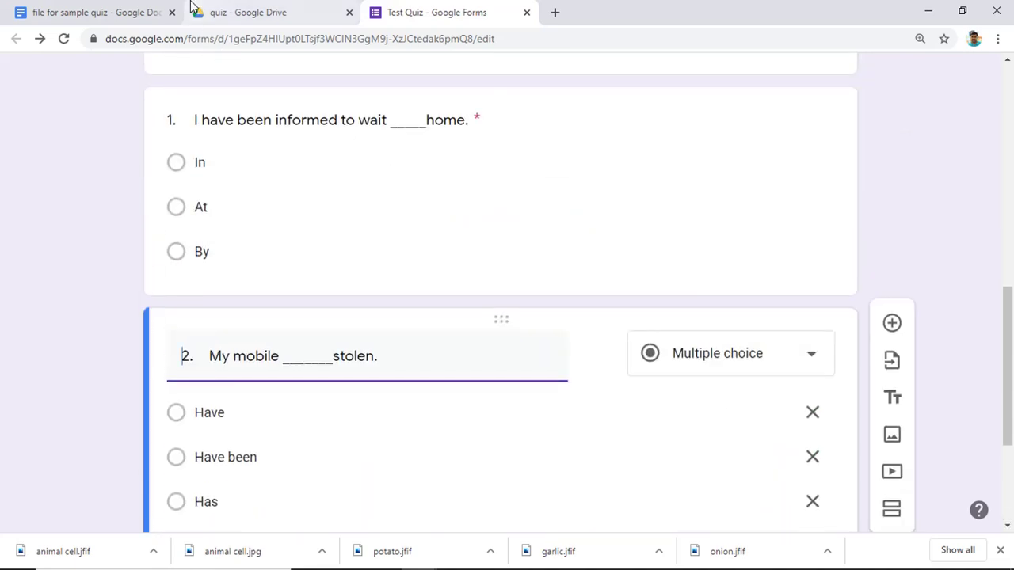
{"action": "left_click", "coordinate": [103, 12]}
{"action": "scroll", "coordinate": [287, 344], "scroll_direction": "down", "scroll_amount": 2}
{"action": "scroll", "coordinate": [278, 309], "scroll_direction": "down", "scroll_amount": 4}
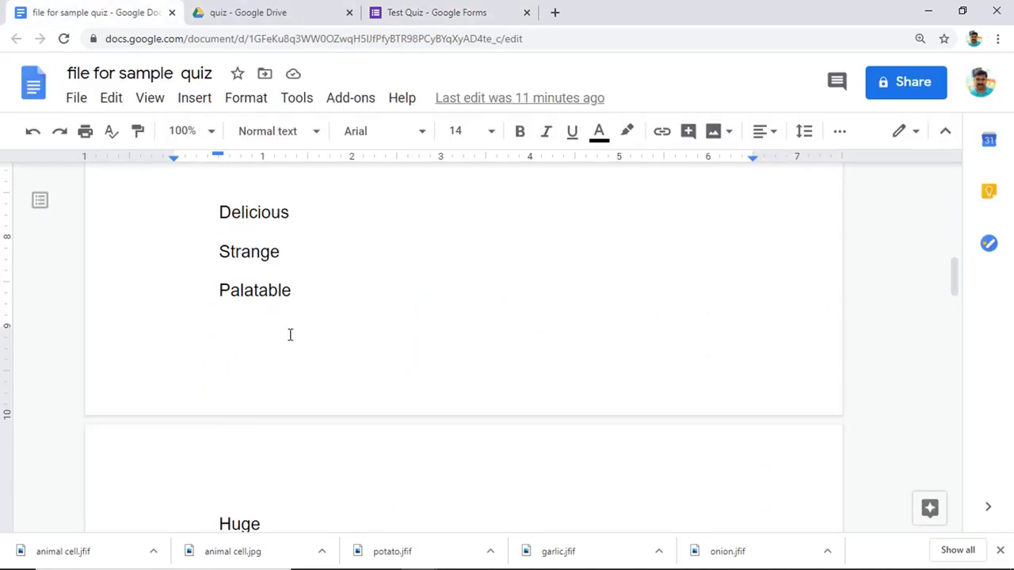
{"action": "scroll", "coordinate": [295, 316], "scroll_direction": "up", "scroll_amount": 2}
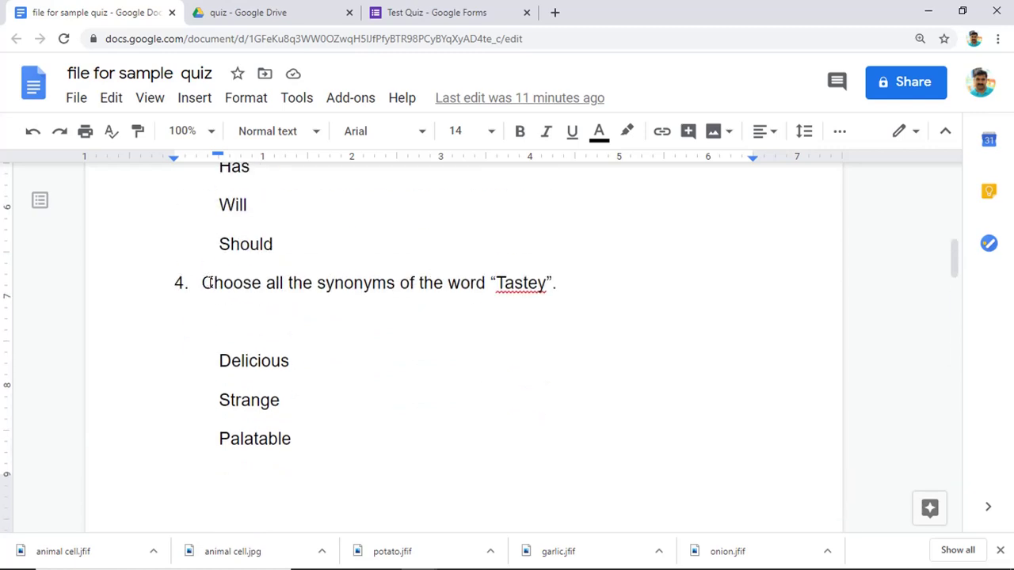
{"action": "left_click_drag", "start_coordinate": [202, 283], "coordinate": [575, 283]}
{"action": "right_click", "coordinate": [505, 280]}
{"action": "left_click", "coordinate": [575, 161]}
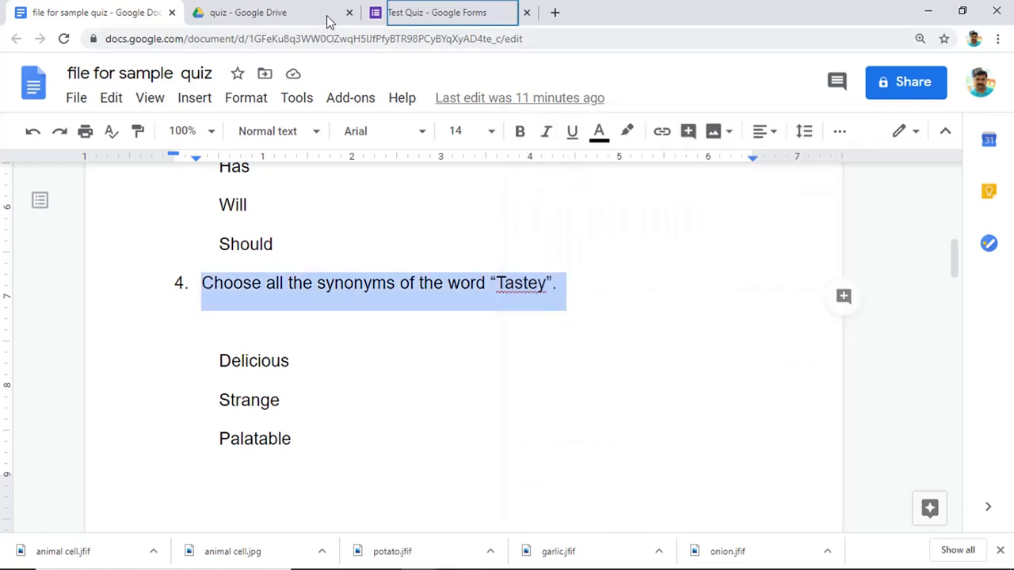
- Replace the "My mobile _______stolen." title in Test Quiz with the copied question, prefix it with "3.", and change the question type to Checkboxes
{"action": "left_click", "coordinate": [401, 13]}
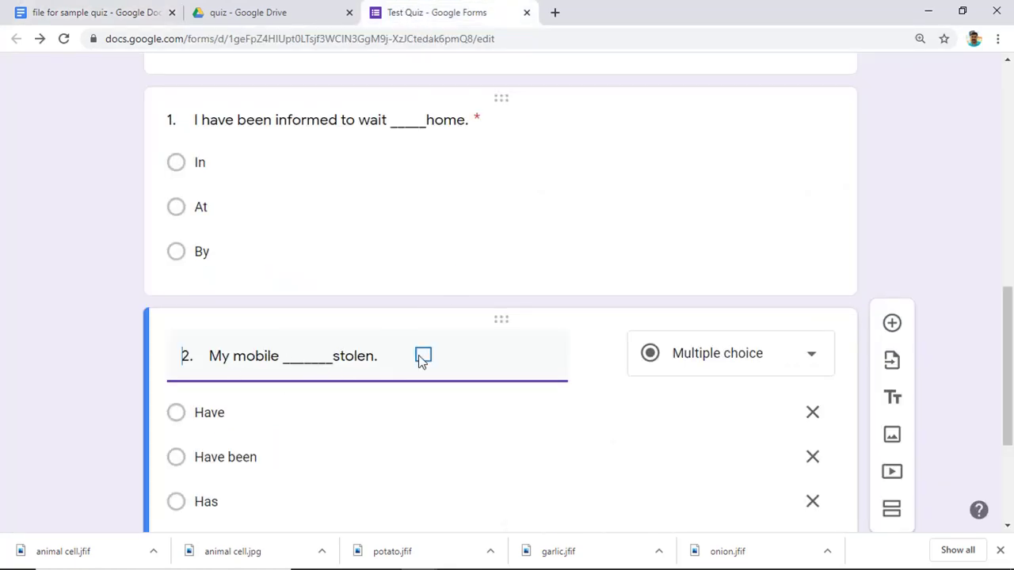
{"action": "left_click_drag", "start_coordinate": [422, 359], "coordinate": [182, 342]}
{"action": "key", "text": "ctrl+v"}
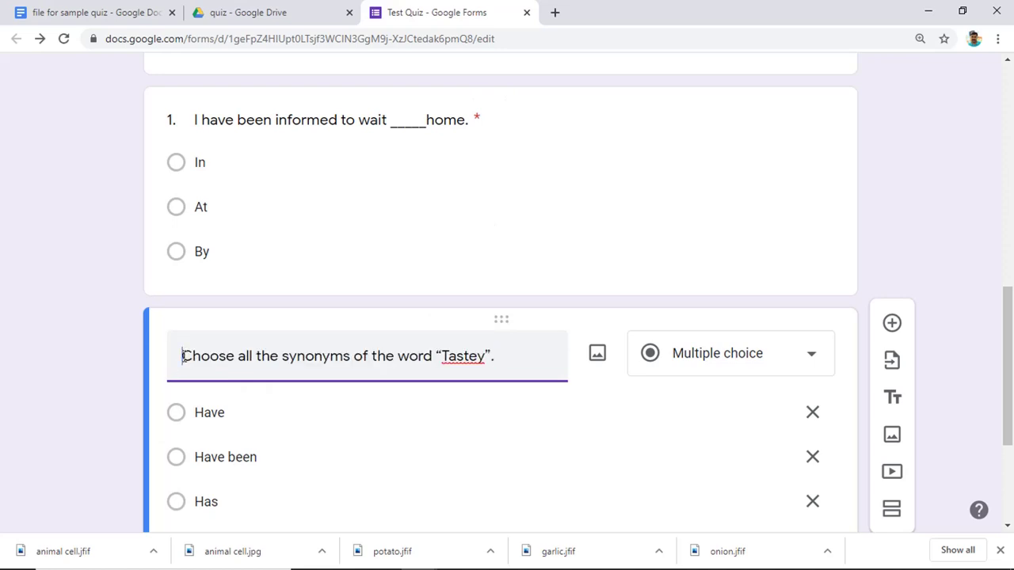
{"action": "type", "text": "2"}
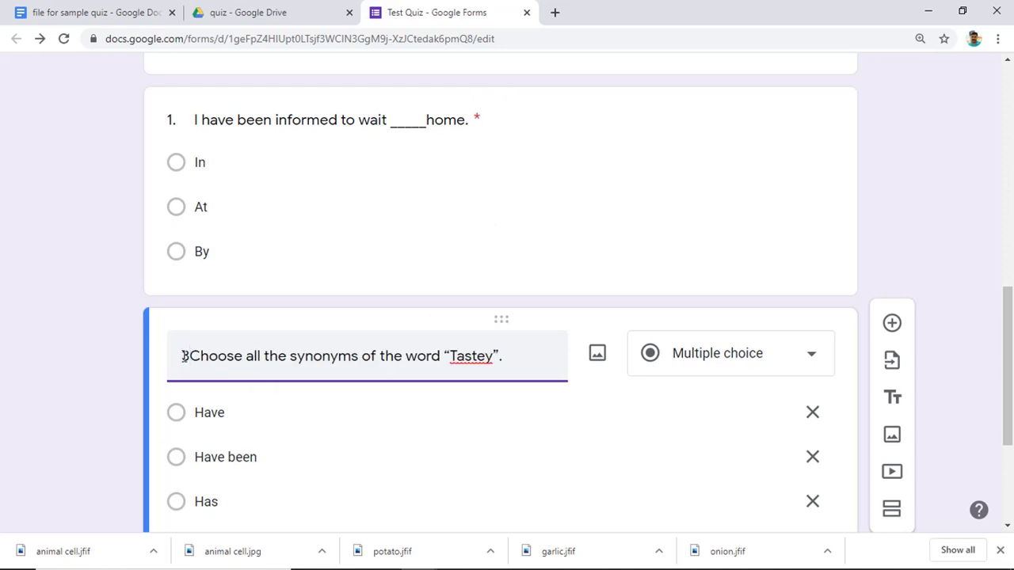
{"action": "type", "text": "."}
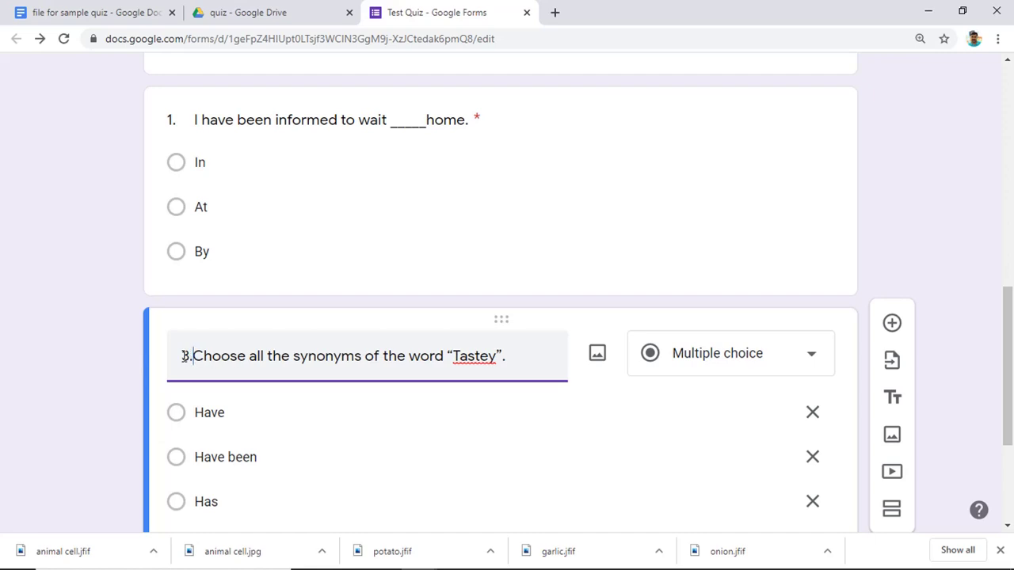
{"action": "left_click", "coordinate": [749, 356]}
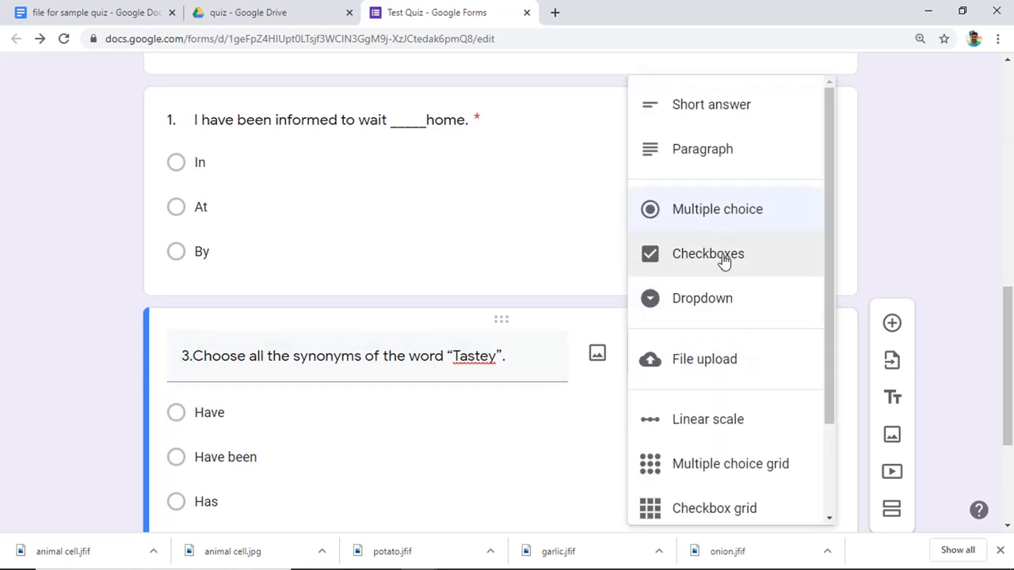
{"action": "left_click", "coordinate": [724, 261]}
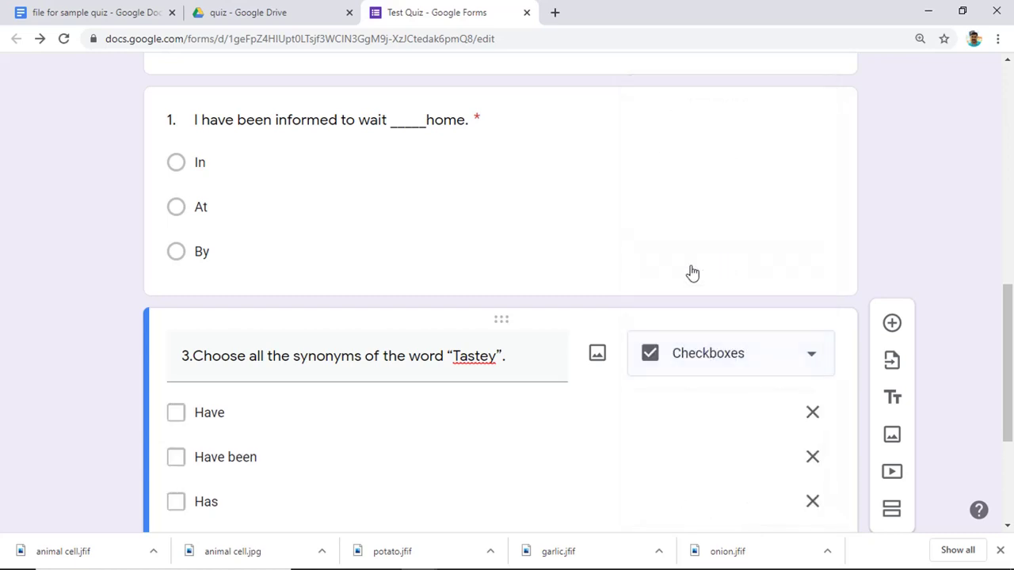
{"action": "scroll", "coordinate": [285, 407], "scroll_direction": "down", "scroll_amount": 3}
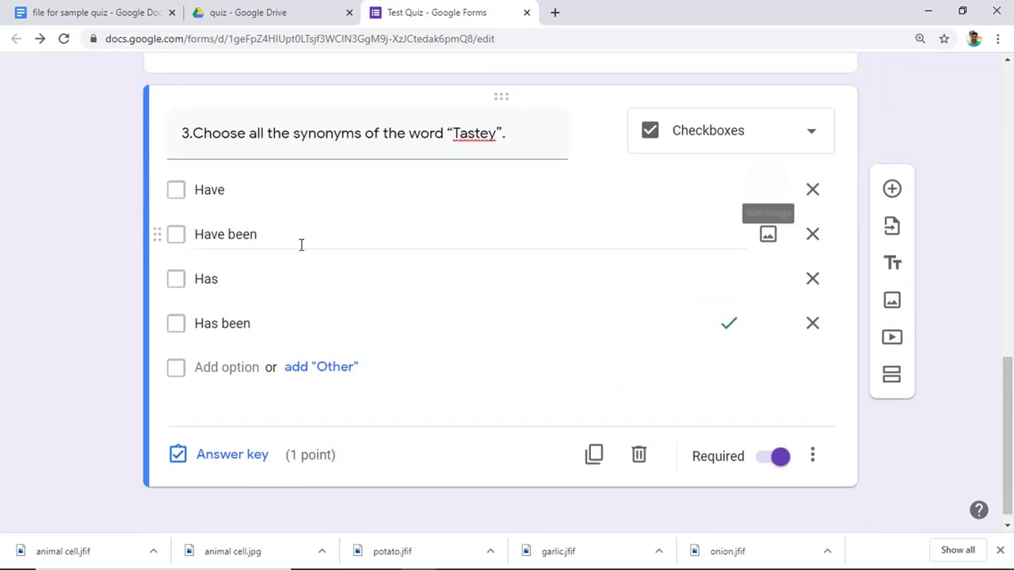
{"action": "left_click", "coordinate": [229, 457]}
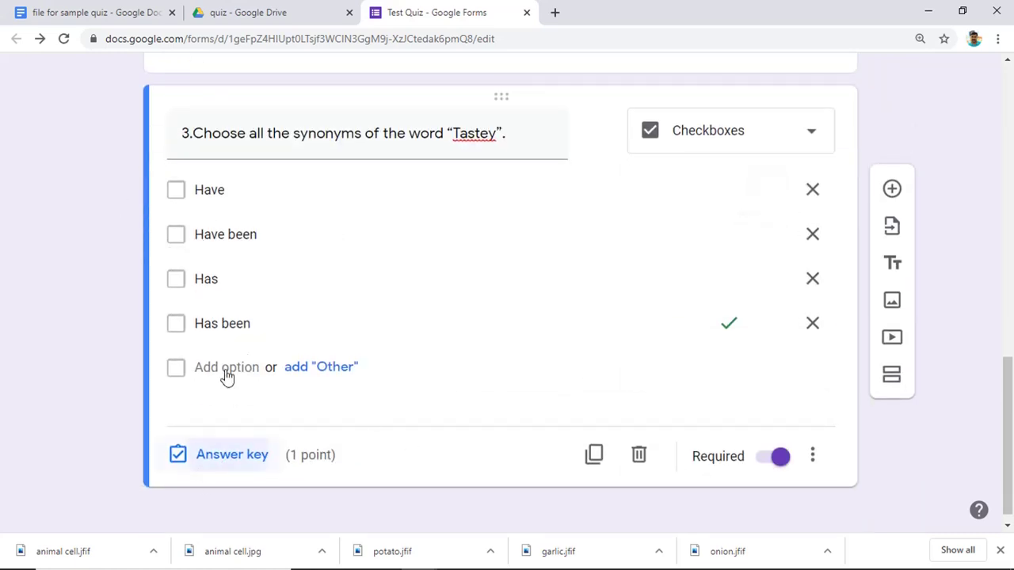
{"action": "scroll", "coordinate": [293, 284], "scroll_direction": "up", "scroll_amount": 3}
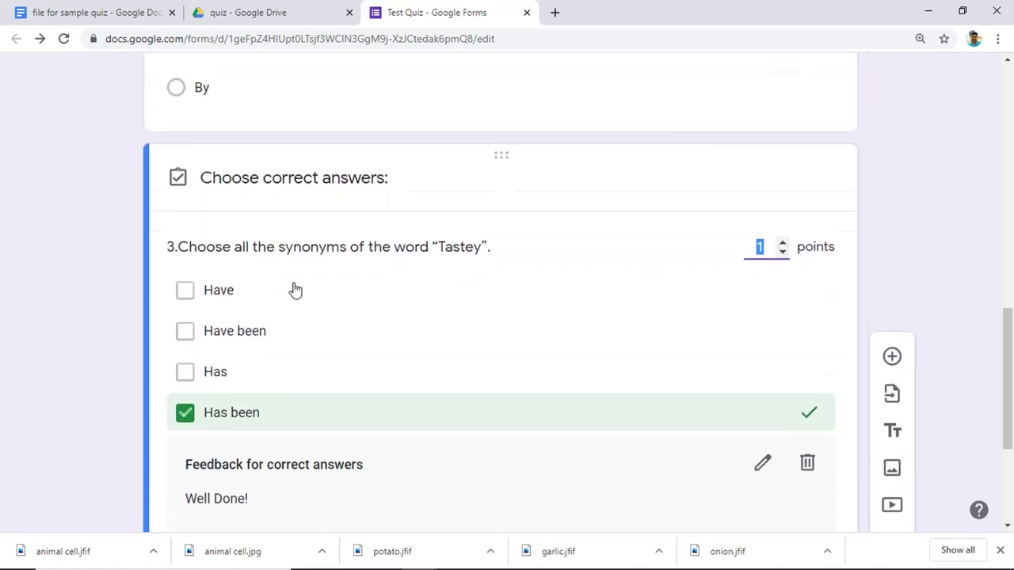
{"action": "scroll", "coordinate": [309, 299], "scroll_direction": "down", "scroll_amount": 4}
{"action": "scroll", "coordinate": [309, 312], "scroll_direction": "up", "scroll_amount": 4}
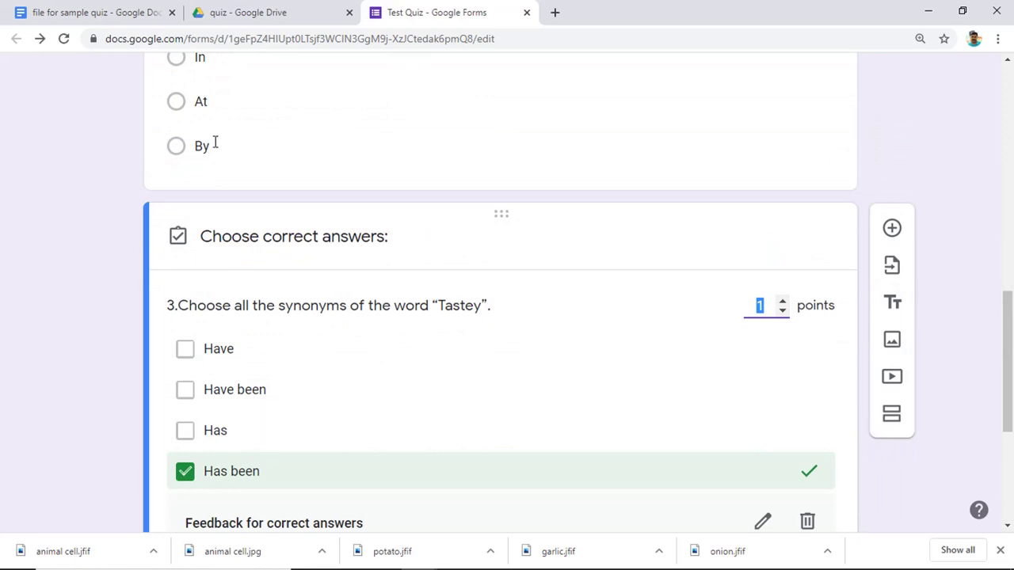
{"action": "left_click", "coordinate": [554, 318]}
{"action": "scroll", "coordinate": [606, 430], "scroll_direction": "down", "scroll_amount": 4}
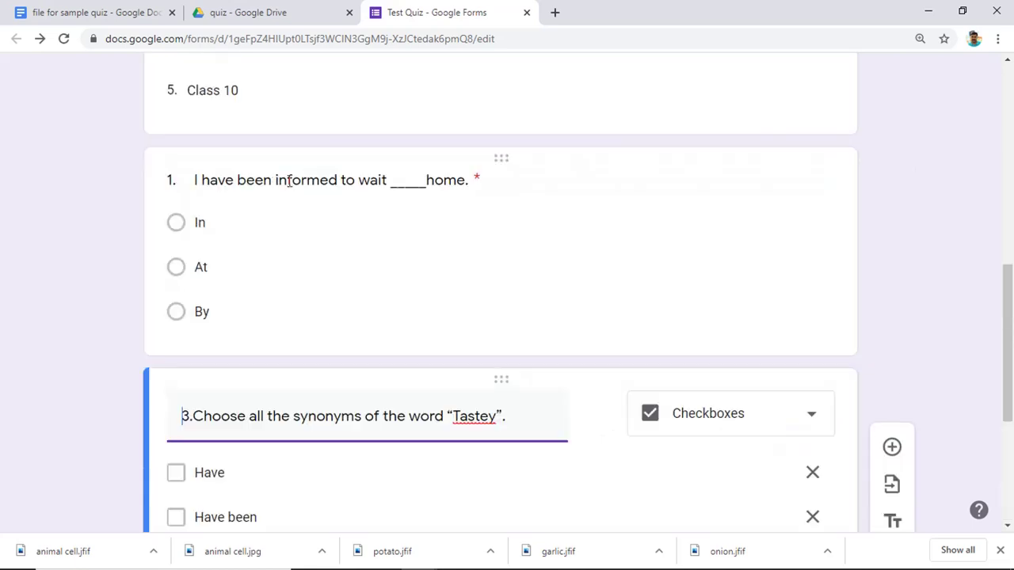
- Remove the options Have been, Has and Has been from question 3
{"action": "scroll", "coordinate": [388, 258], "scroll_direction": "down", "scroll_amount": 3}
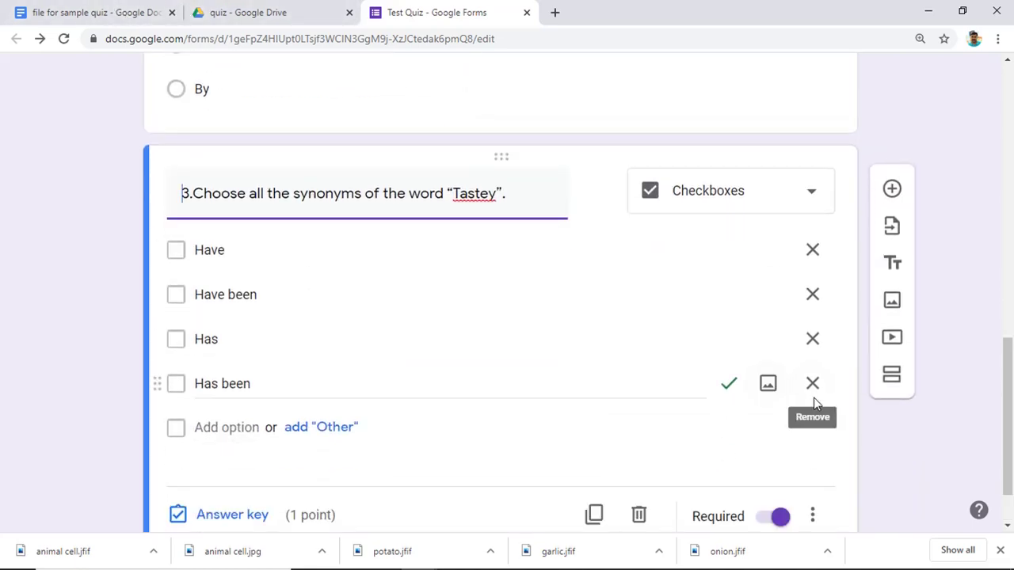
{"action": "double_click", "coordinate": [814, 342]}
{"action": "left_click", "coordinate": [814, 309]}
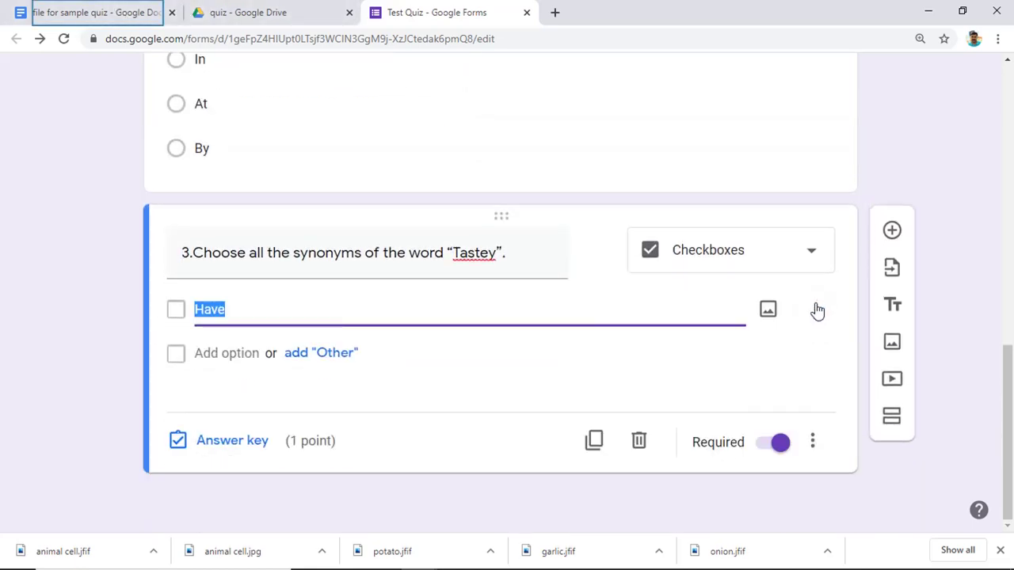
- Replace question 3's Have option with the list from Delicious to Appetizing, copied from the sample quiz document
{"action": "left_click", "coordinate": [71, 13]}
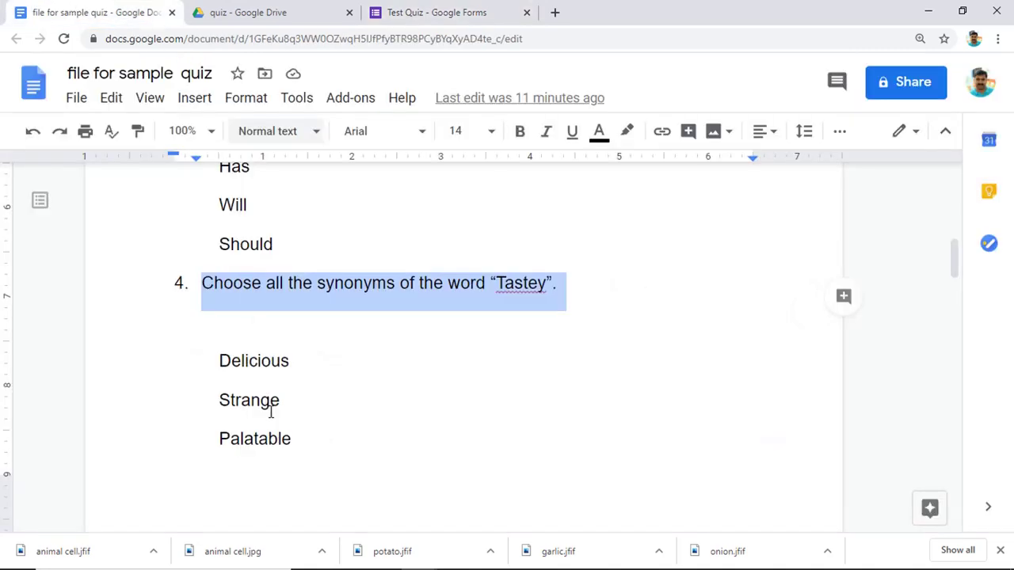
{"action": "scroll", "coordinate": [303, 305], "scroll_direction": "down", "scroll_amount": 6}
{"action": "left_click_drag", "start_coordinate": [220, 361], "coordinate": [303, 388]}
{"action": "right_click", "coordinate": [263, 339]}
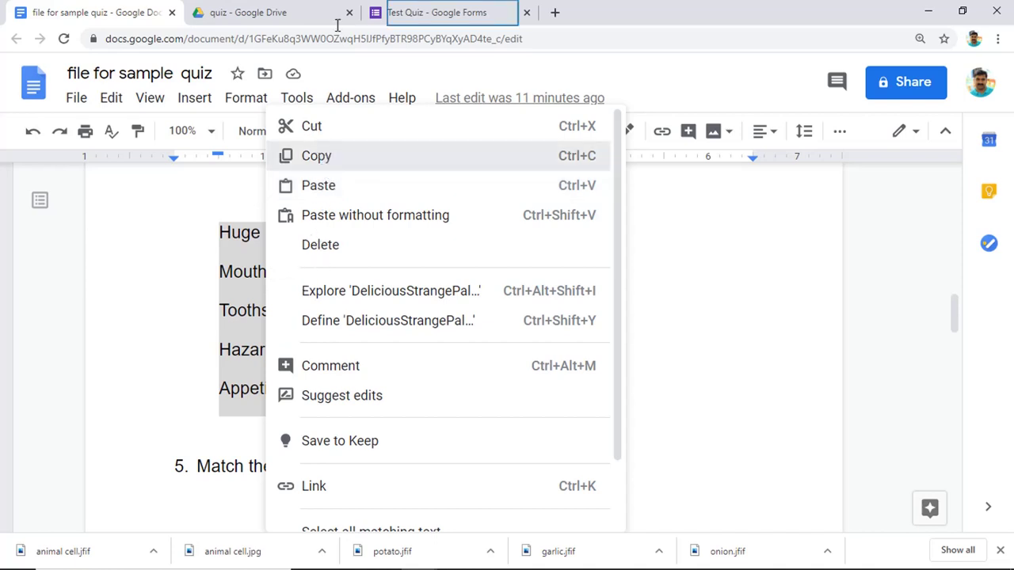
{"action": "left_click", "coordinate": [425, 14]}
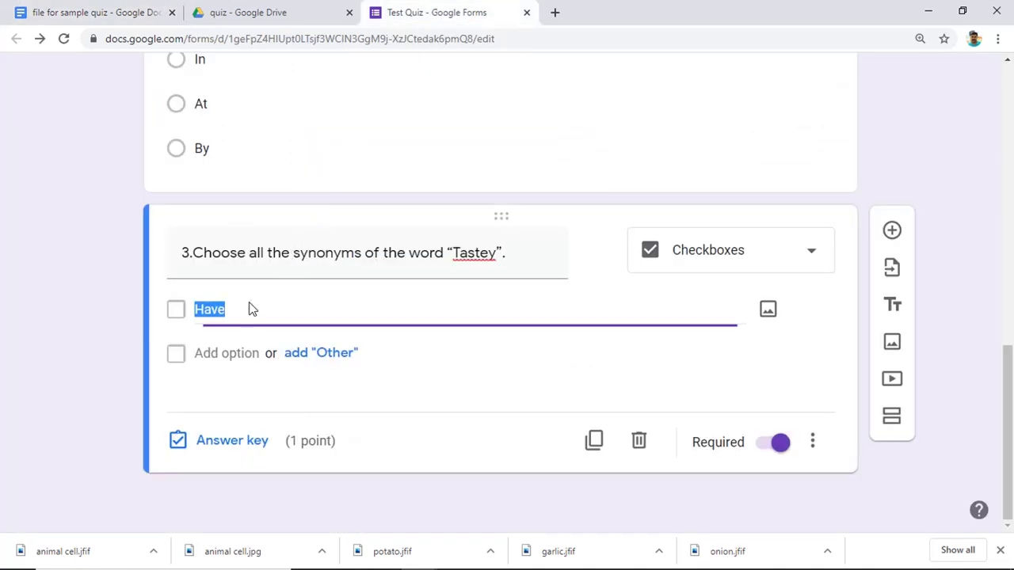
{"action": "key", "text": "ctrl+v"}
{"action": "scroll", "coordinate": [267, 295], "scroll_direction": "up", "scroll_amount": 3}
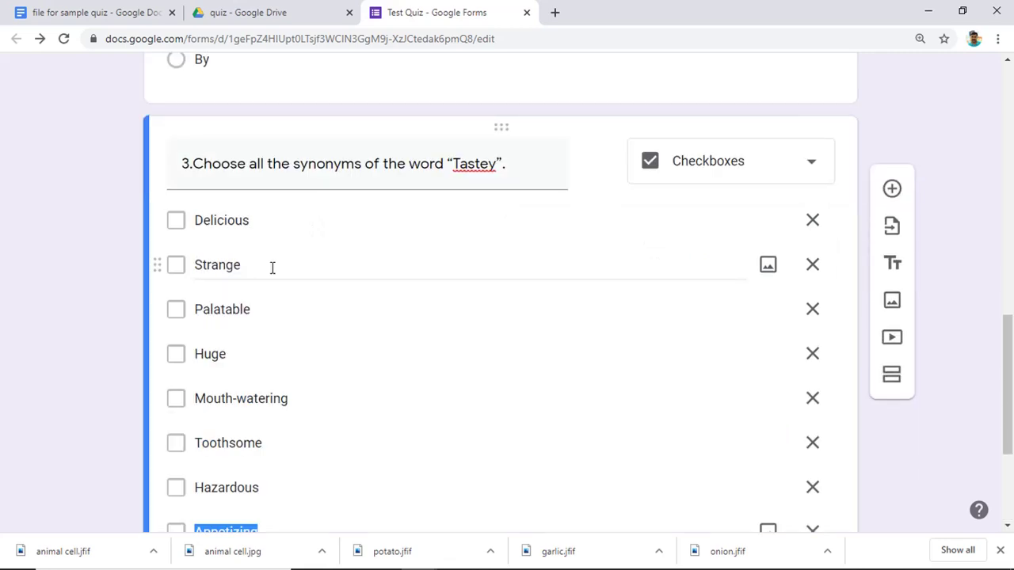
{"action": "scroll", "coordinate": [263, 293], "scroll_direction": "down", "scroll_amount": 3}
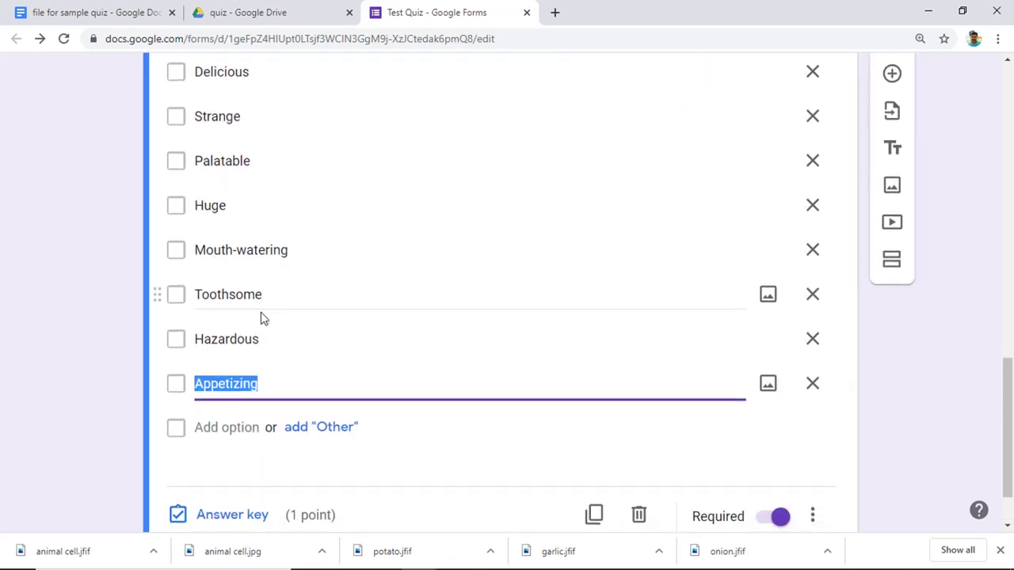
{"action": "scroll", "coordinate": [610, 309], "scroll_direction": "up", "scroll_amount": 1}
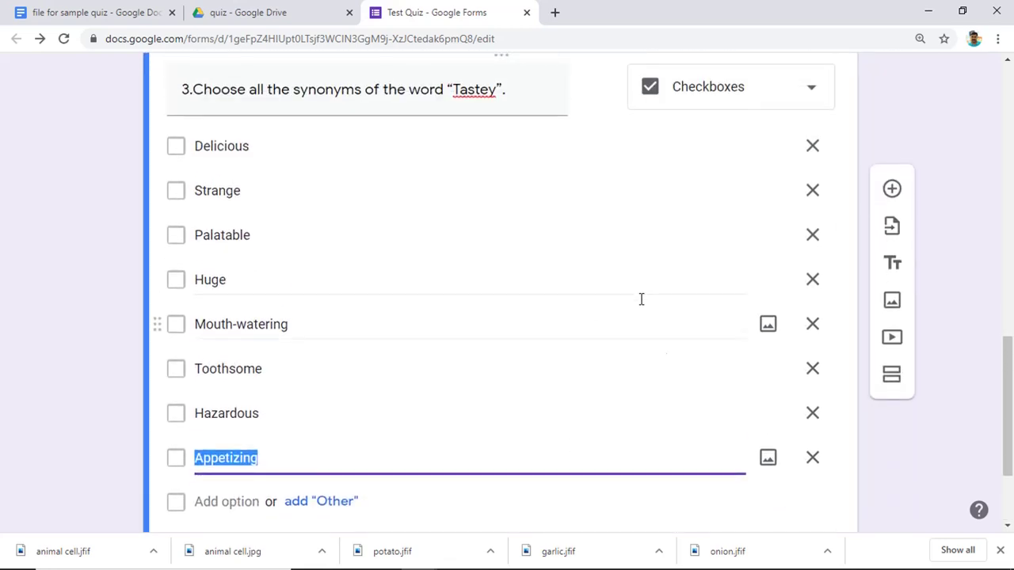
- Mark Delicious, Palatable, Mouth-watering, Toothsome and Appetizing as question 3's correct answers and set its value to 5 points
{"action": "scroll", "coordinate": [641, 296], "scroll_direction": "down", "scroll_amount": 2}
{"action": "left_click", "coordinate": [212, 443]}
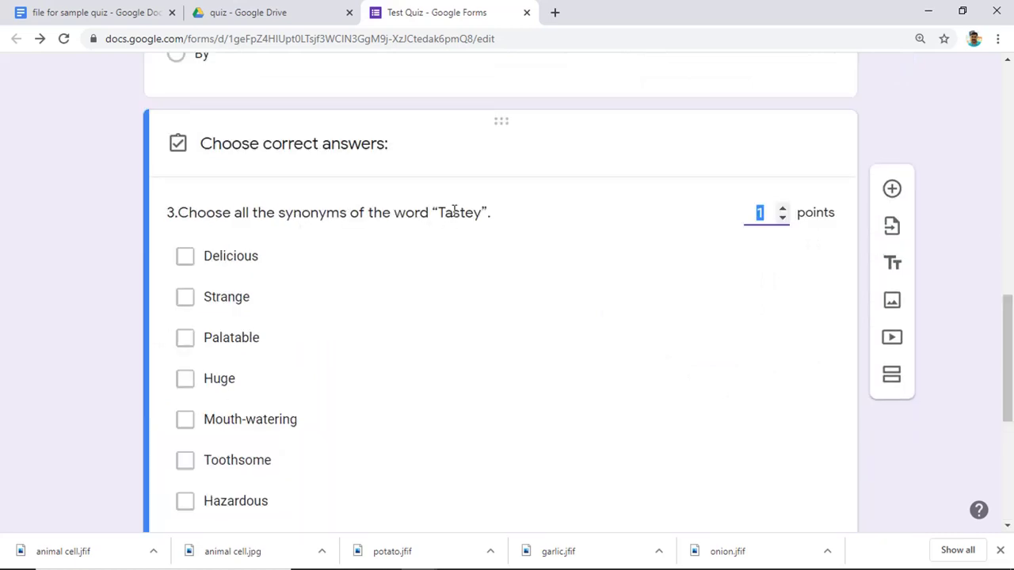
{"action": "left_click", "coordinate": [188, 260]}
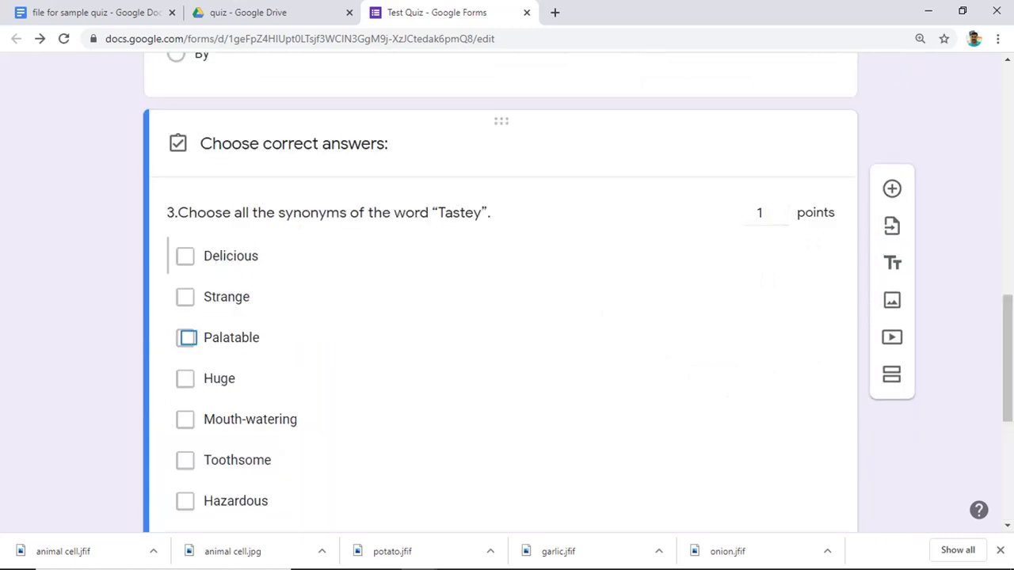
{"action": "left_click", "coordinate": [186, 339]}
{"action": "scroll", "coordinate": [184, 414], "scroll_direction": "down", "scroll_amount": 1}
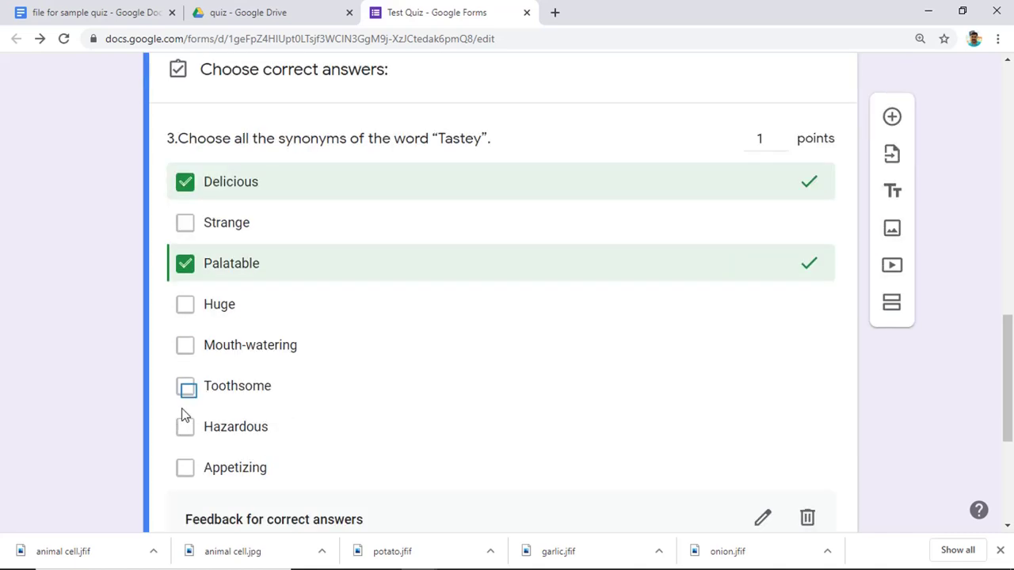
{"action": "left_click", "coordinate": [188, 350]}
{"action": "left_click", "coordinate": [188, 391]}
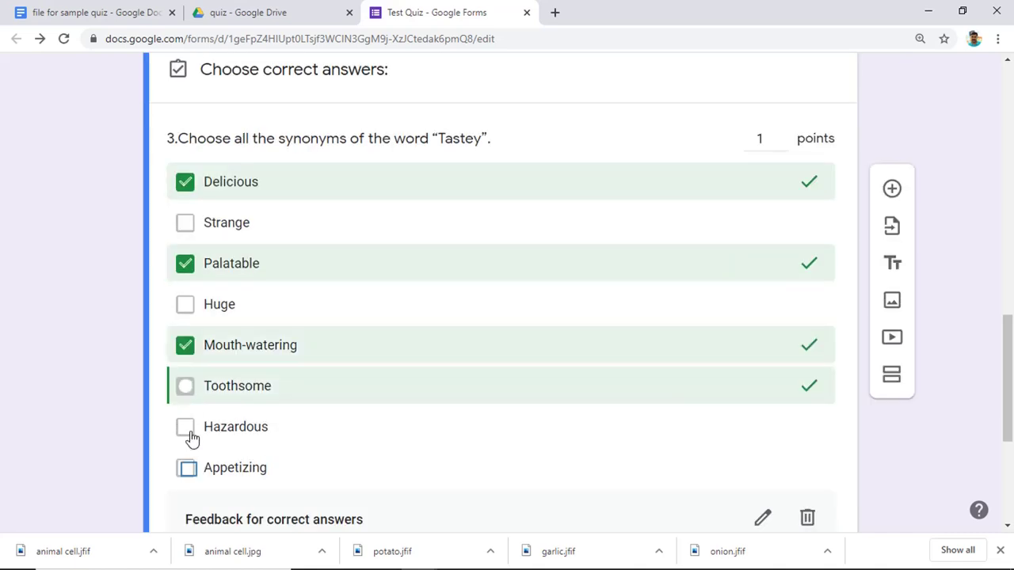
{"action": "left_click", "coordinate": [187, 468]}
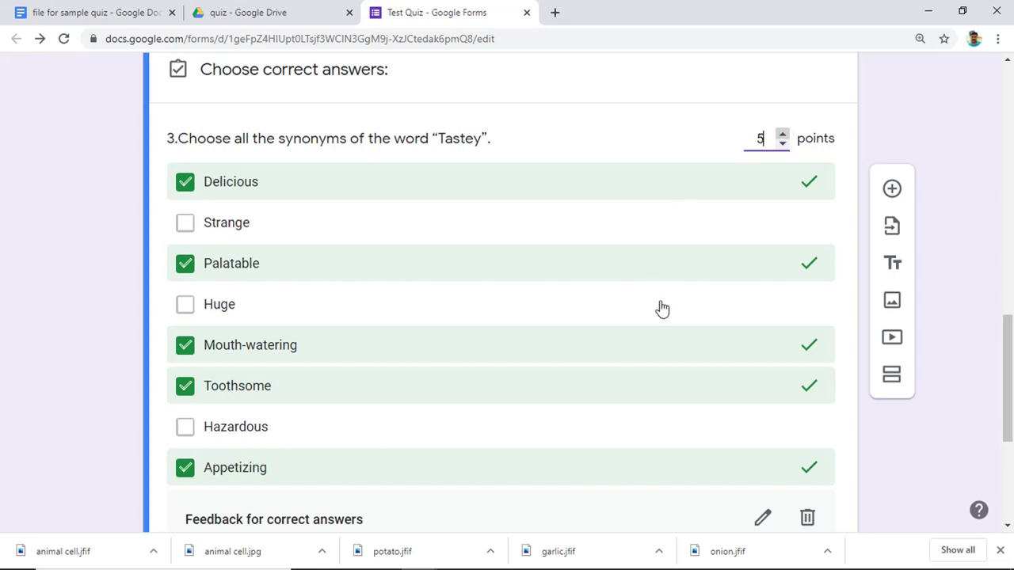
{"action": "scroll", "coordinate": [649, 317], "scroll_direction": "down", "scroll_amount": 4}
{"action": "left_click", "coordinate": [803, 428]}
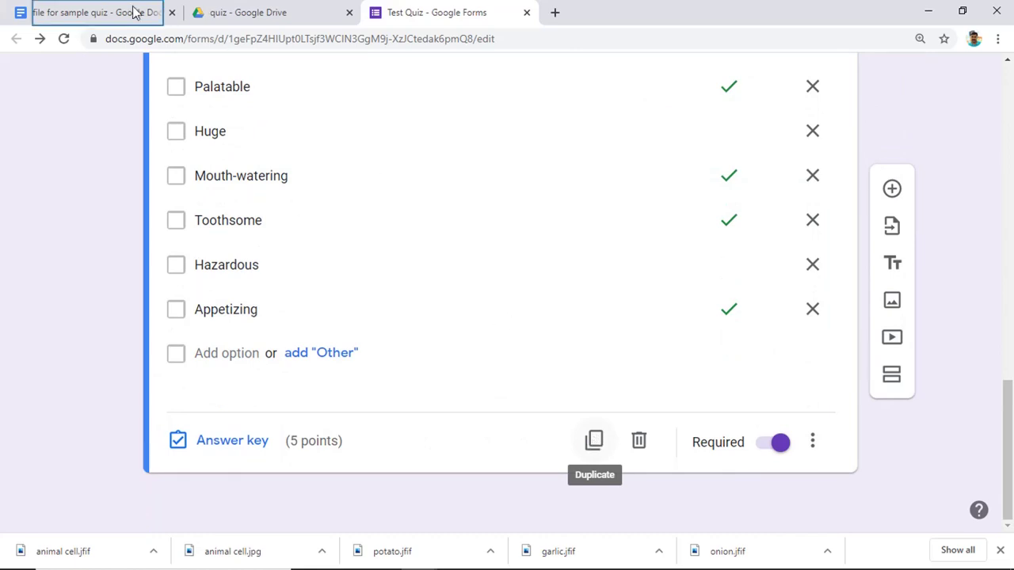
- Replace the duplicated question's title in Test Quiz with "Match the words with their meanings", copied from the sample quiz document, and prefix it with "4."
{"action": "left_click", "coordinate": [87, 14]}
{"action": "scroll", "coordinate": [340, 433], "scroll_direction": "down", "scroll_amount": 4}
{"action": "scroll", "coordinate": [330, 409], "scroll_direction": "up", "scroll_amount": 2}
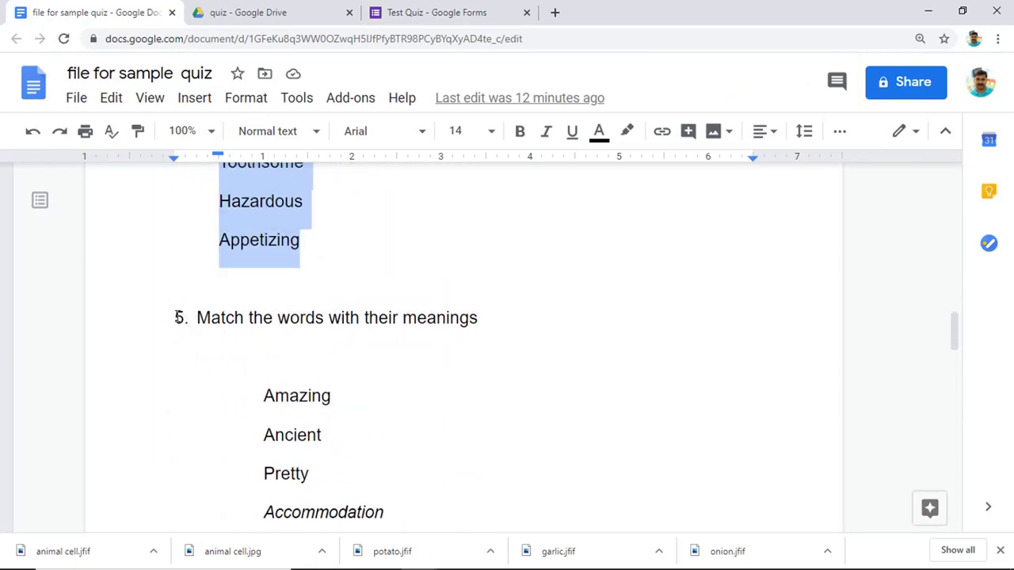
{"action": "left_click", "coordinate": [194, 317]}
{"action": "triple_click", "coordinate": [487, 321]}
{"action": "key", "text": "ctrl+c"}
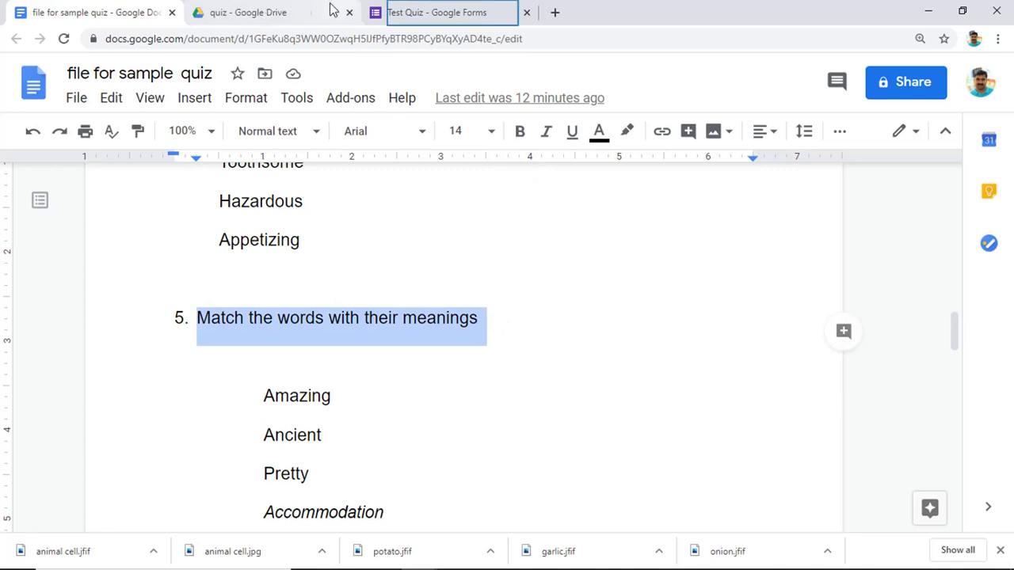
{"action": "left_click", "coordinate": [425, 12]}
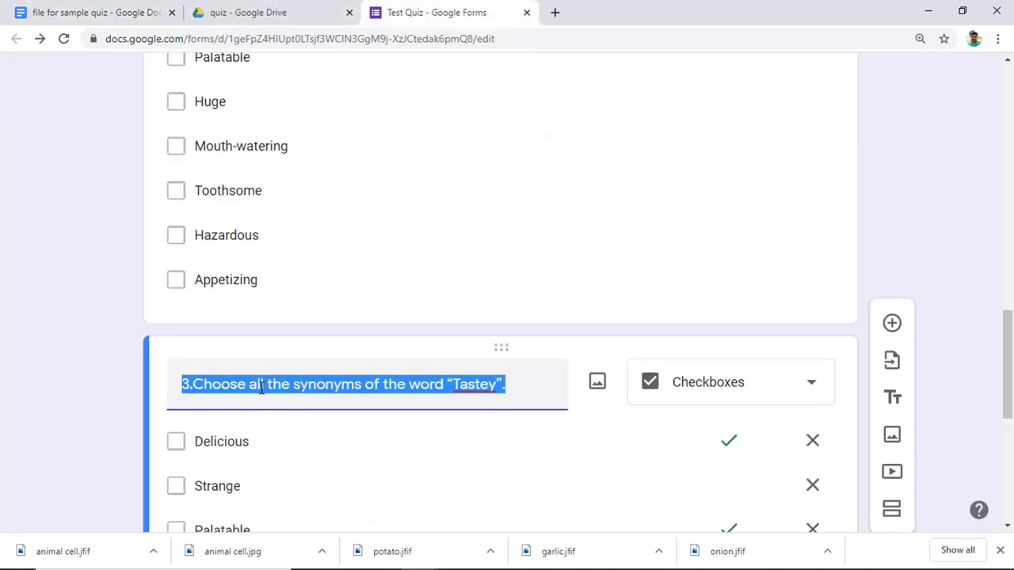
{"action": "key", "text": "ctrl+v"}
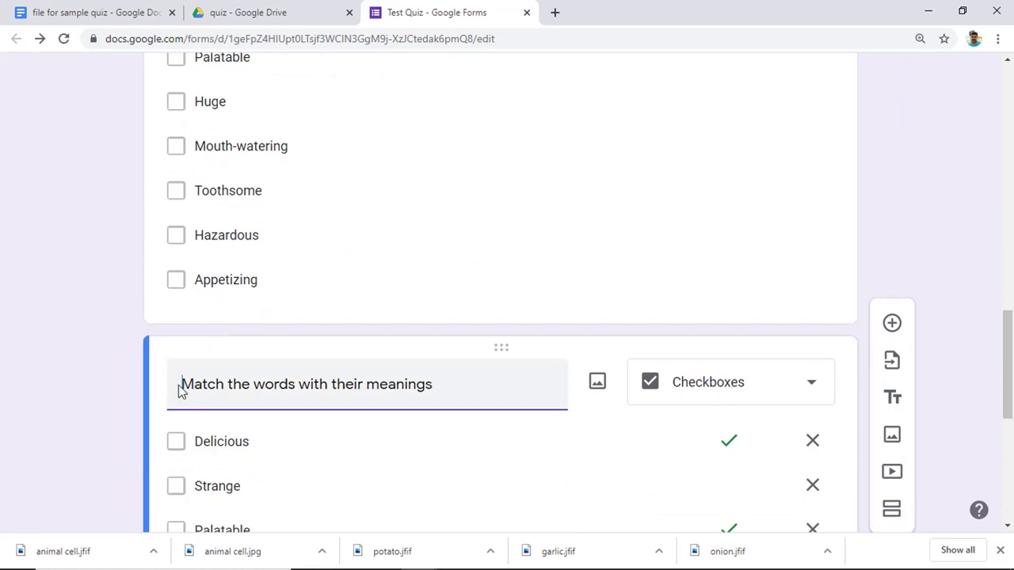
{"action": "left_click", "coordinate": [179, 385]}
{"action": "type", "text": "4."}
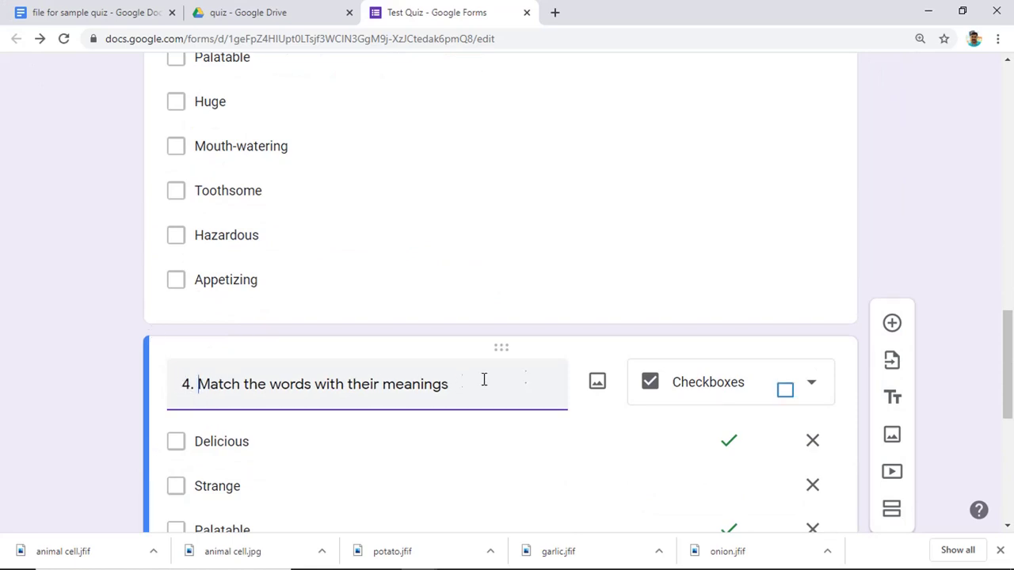
- Change question 4's type from Checkboxes to Multiple choice grid
{"action": "left_click", "coordinate": [779, 400]}
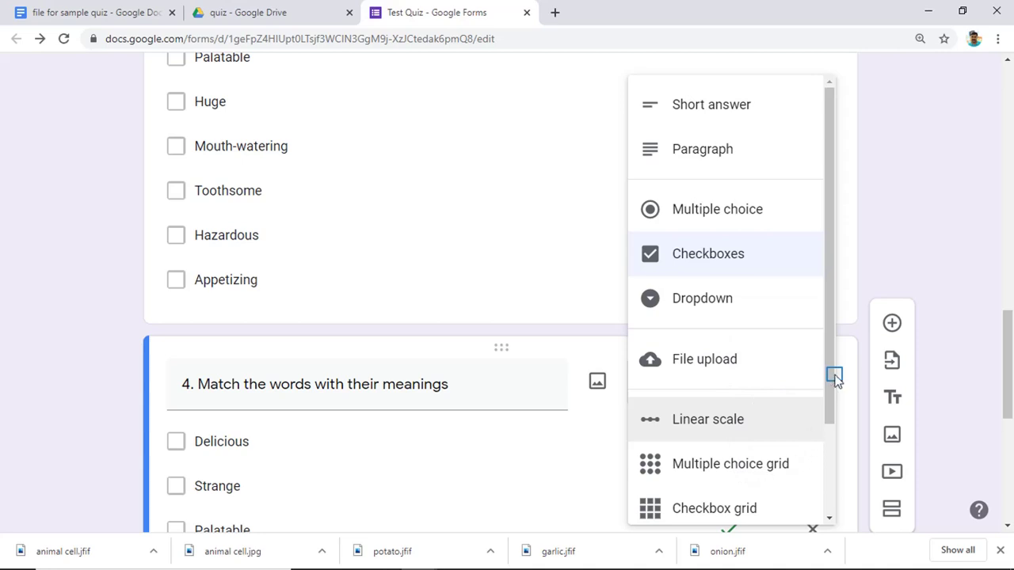
{"action": "scroll", "coordinate": [834, 379], "scroll_direction": "down", "scroll_amount": 1}
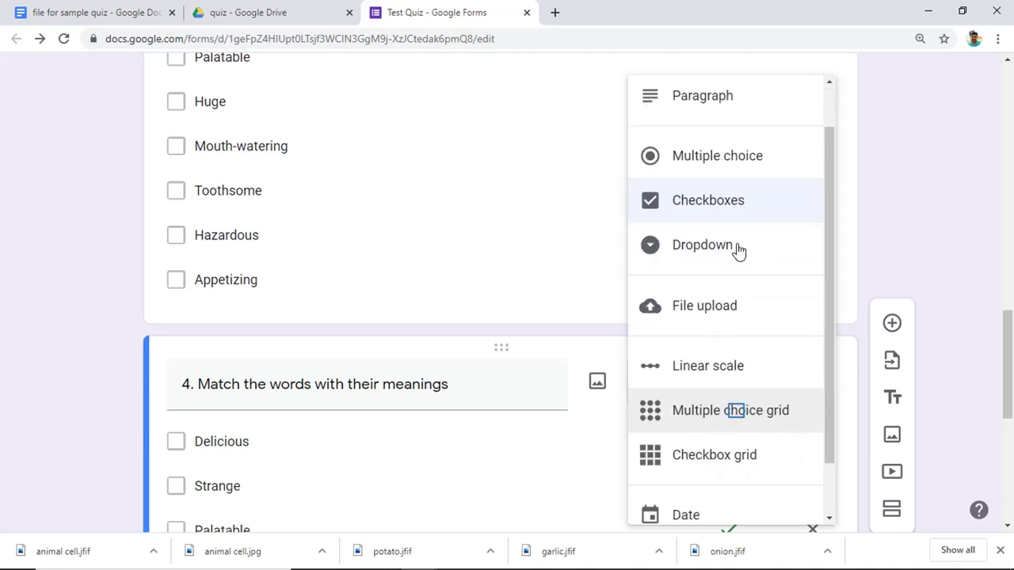
{"action": "left_click", "coordinate": [737, 416]}
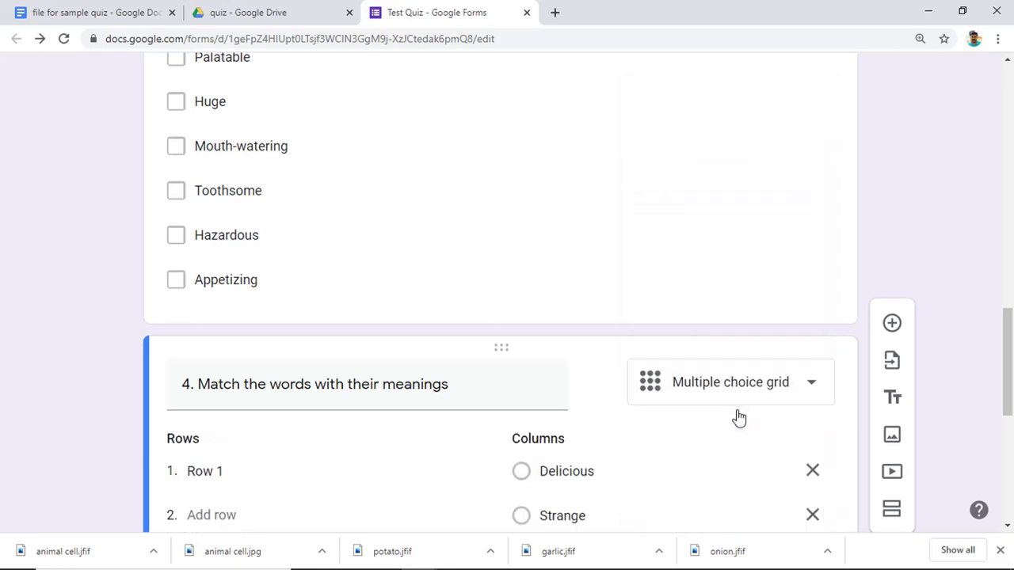
- Remove the grid columns from Delicious through Hazardous in question 4, keeping only Appetizing
{"action": "scroll", "coordinate": [508, 388], "scroll_direction": "down", "scroll_amount": 3}
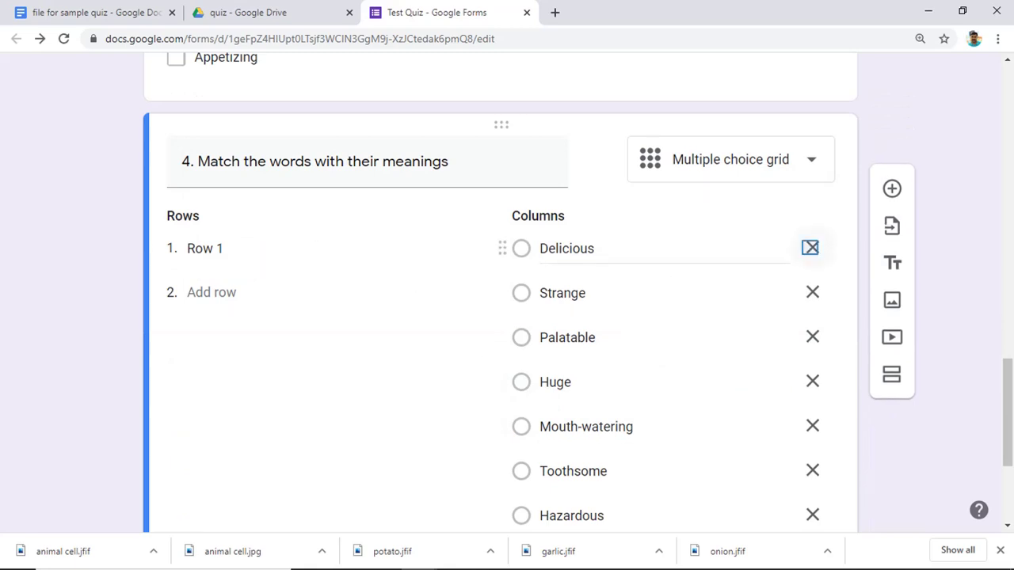
{"action": "left_click", "coordinate": [809, 248]}
{"action": "left_click", "coordinate": [809, 248]}
{"action": "left_click", "coordinate": [810, 248]}
{"action": "left_click", "coordinate": [809, 248]}
{"action": "left_click", "coordinate": [809, 247]}
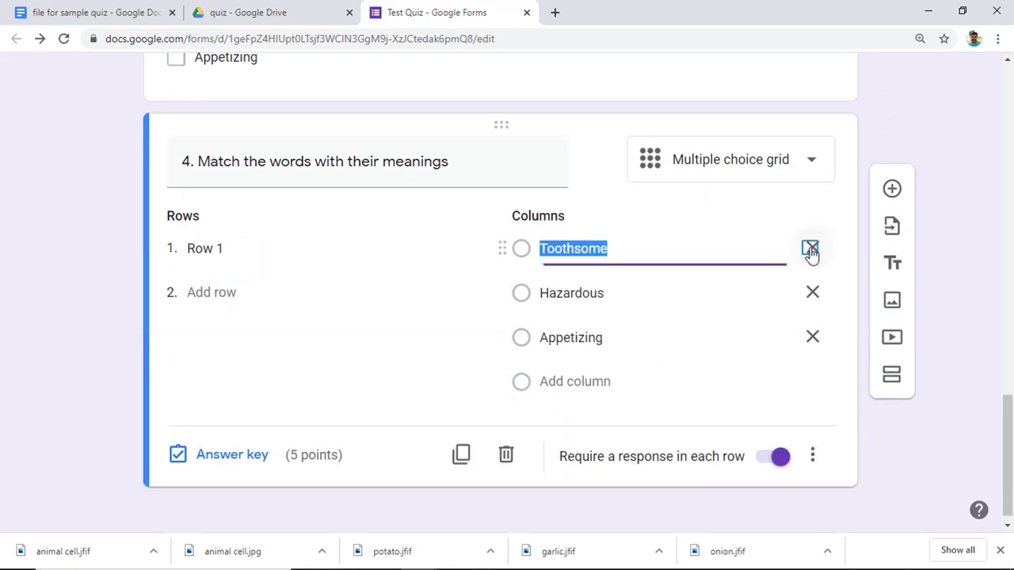
{"action": "left_click", "coordinate": [810, 248]}
{"action": "left_click", "coordinate": [813, 278]}
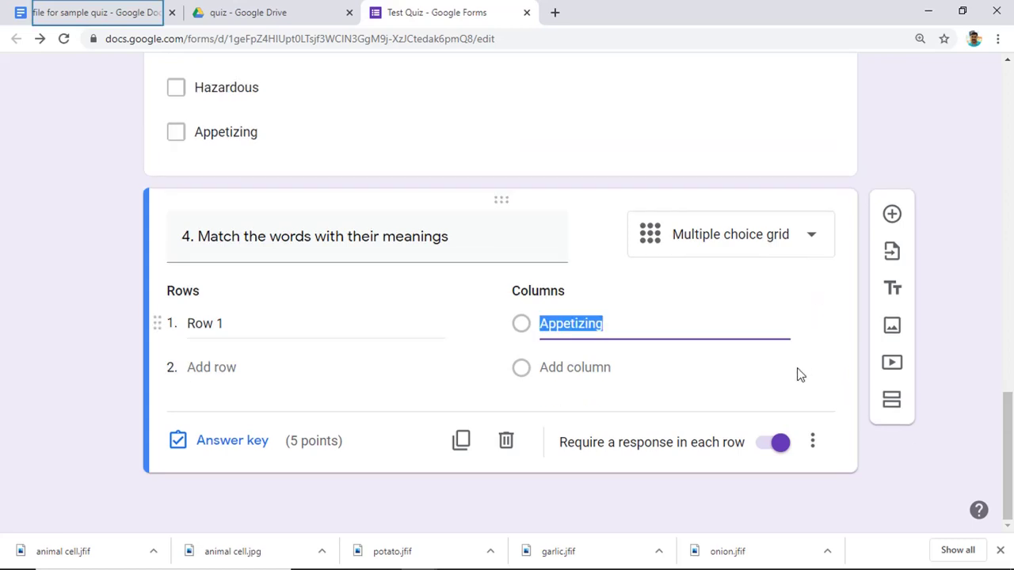
- Replace question 4's Row 1 with the words Amazing, Ancient, Pretty, Accommodation and Convince, copied from the sample quiz document
{"action": "left_click", "coordinate": [118, 15]}
{"action": "scroll", "coordinate": [317, 332], "scroll_direction": "down", "scroll_amount": 3}
{"action": "scroll", "coordinate": [275, 281], "scroll_direction": "up", "scroll_amount": 2}
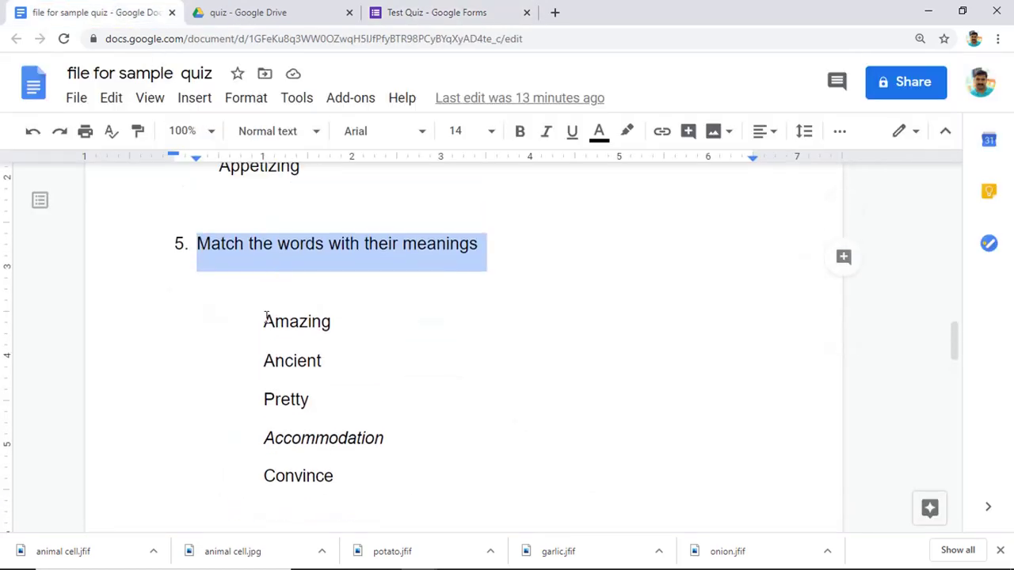
{"action": "left_click_drag", "start_coordinate": [265, 319], "coordinate": [334, 472]}
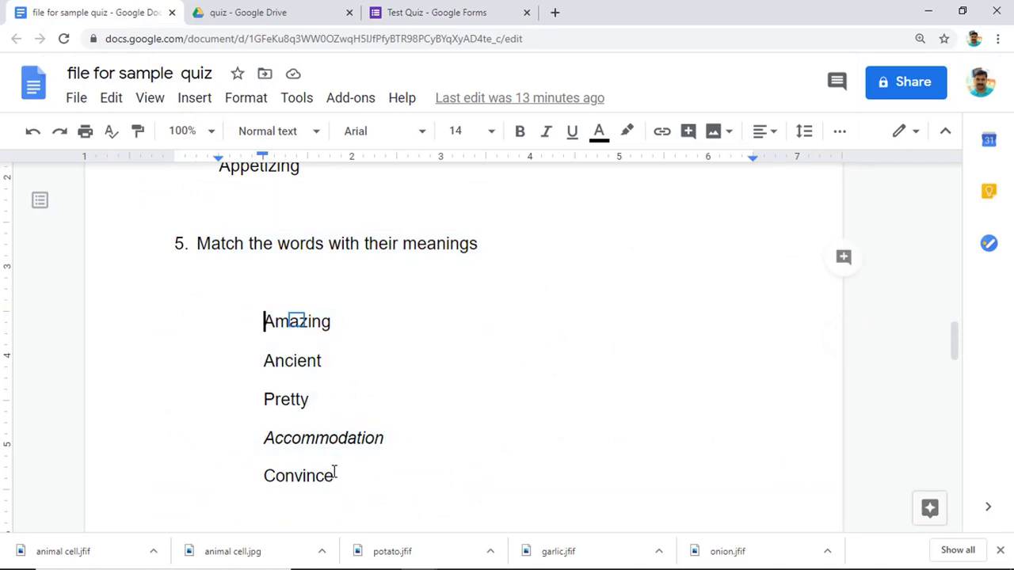
{"action": "right_click", "coordinate": [309, 364]}
{"action": "left_click", "coordinate": [373, 155]}
{"action": "left_click", "coordinate": [411, 12]}
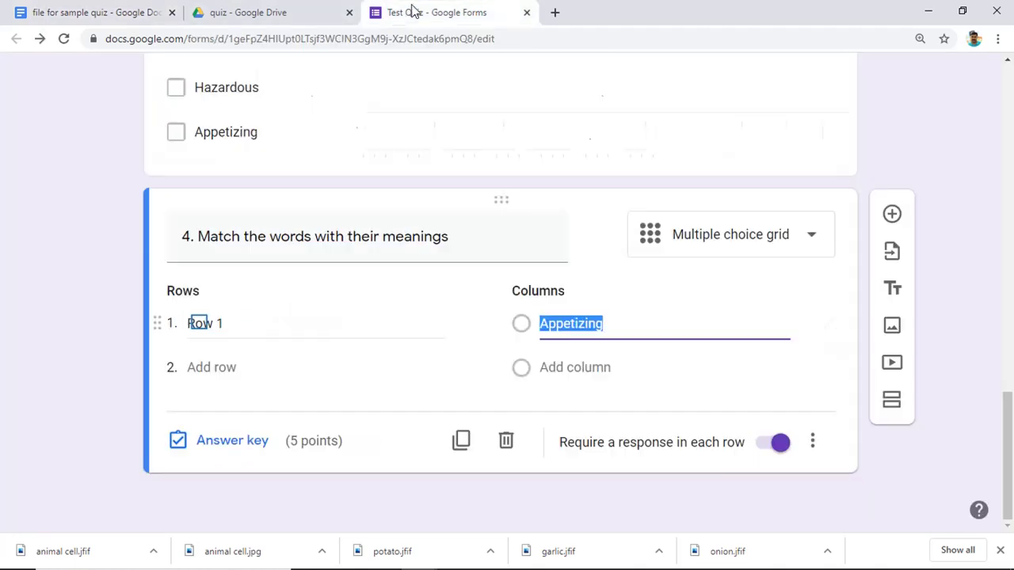
{"action": "left_click", "coordinate": [199, 322]}
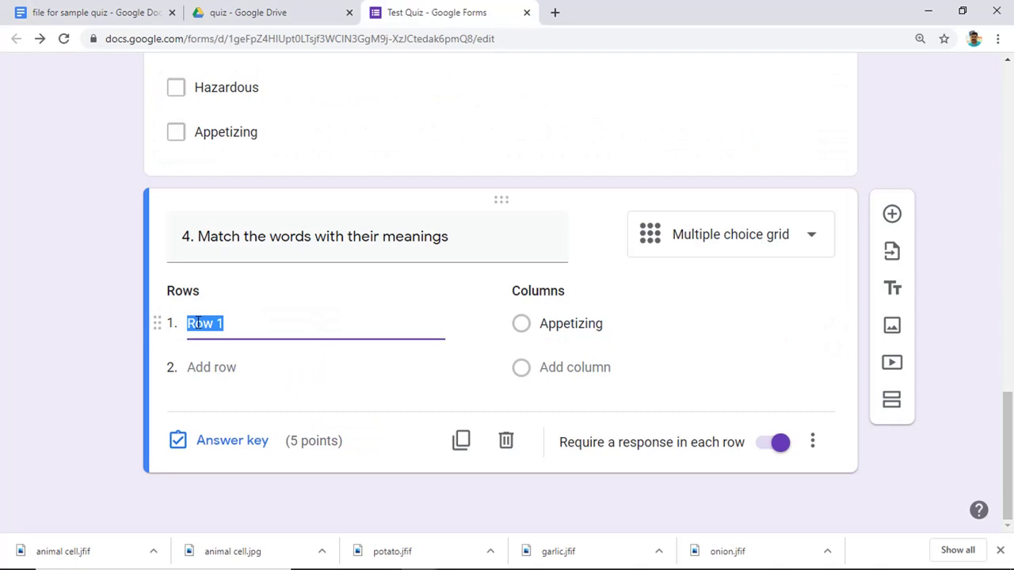
{"action": "key", "text": "ctrl+v"}
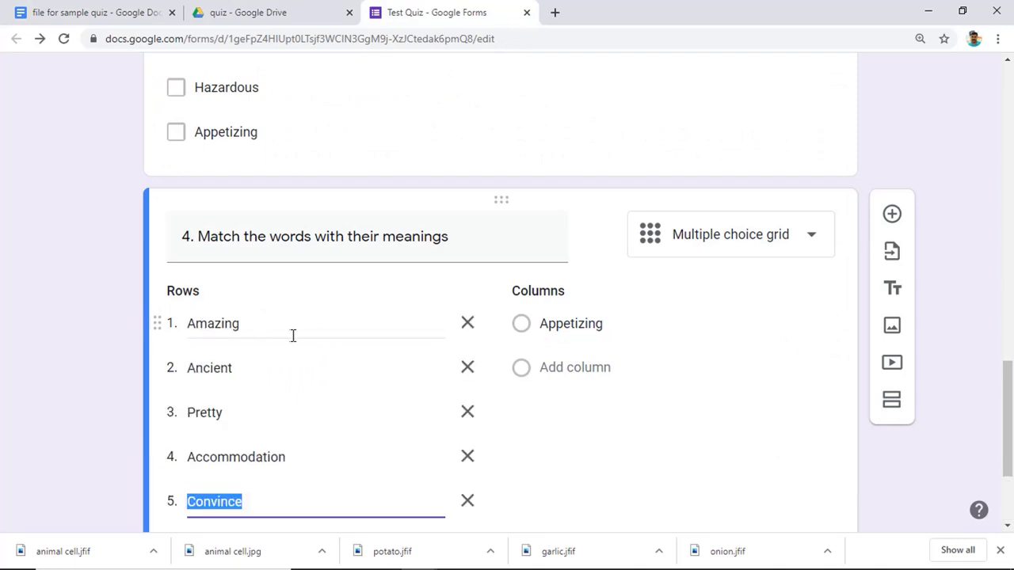
{"action": "scroll", "coordinate": [294, 359], "scroll_direction": "down", "scroll_amount": 3}
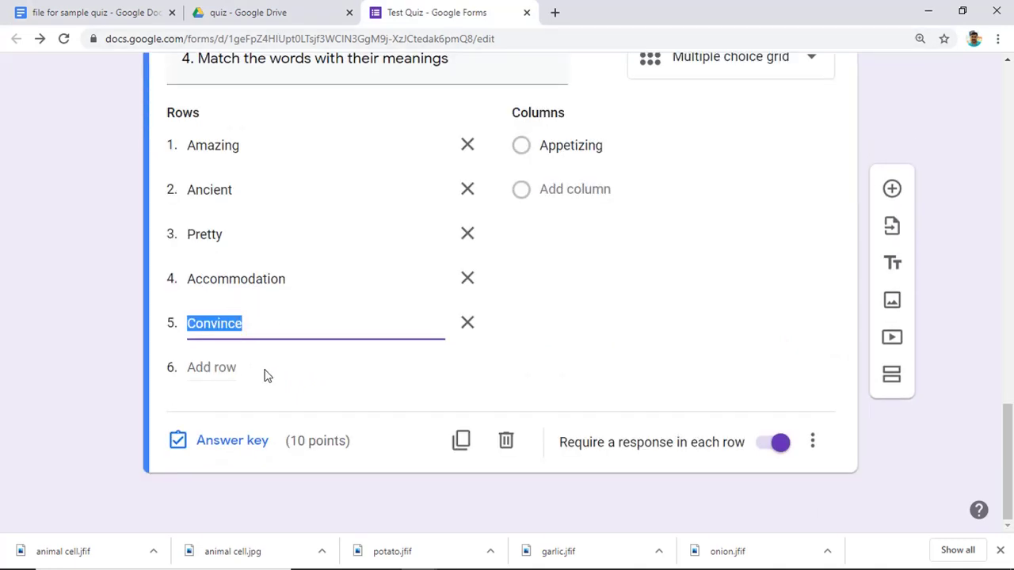
- Replace question 4's Appetizing column with the five meanings from "A room or building" to "Causing great surprise or wonder.", copied from the sample quiz document
{"action": "left_click", "coordinate": [3, 5]}
{"action": "left_click", "coordinate": [120, 12]}
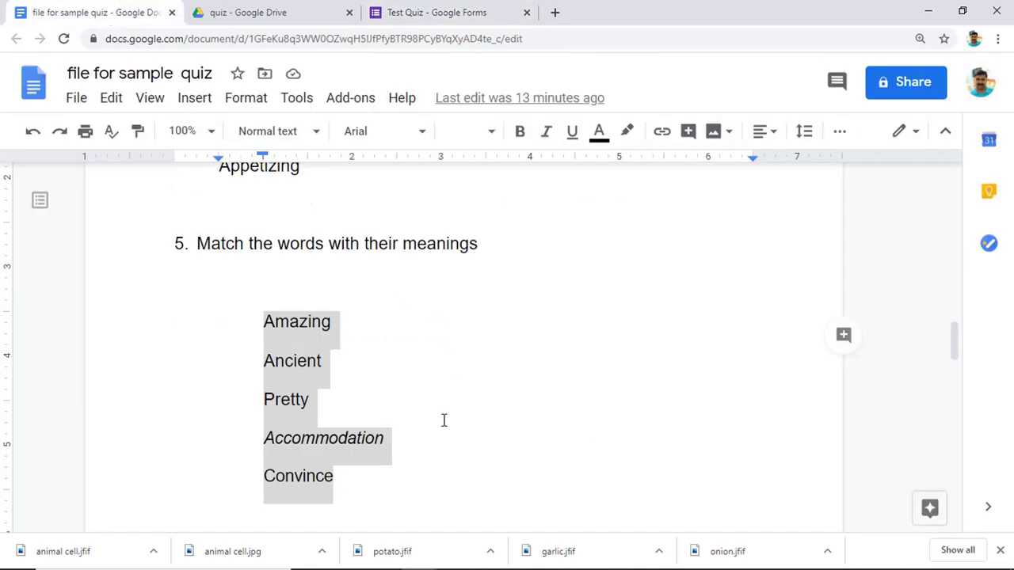
{"action": "scroll", "coordinate": [444, 419], "scroll_direction": "down", "scroll_amount": 5}
{"action": "scroll", "coordinate": [251, 299], "scroll_direction": "up", "scroll_amount": 2}
{"action": "left_click_drag", "start_coordinate": [219, 293], "coordinate": [428, 429]}
{"action": "key", "text": "Left"}
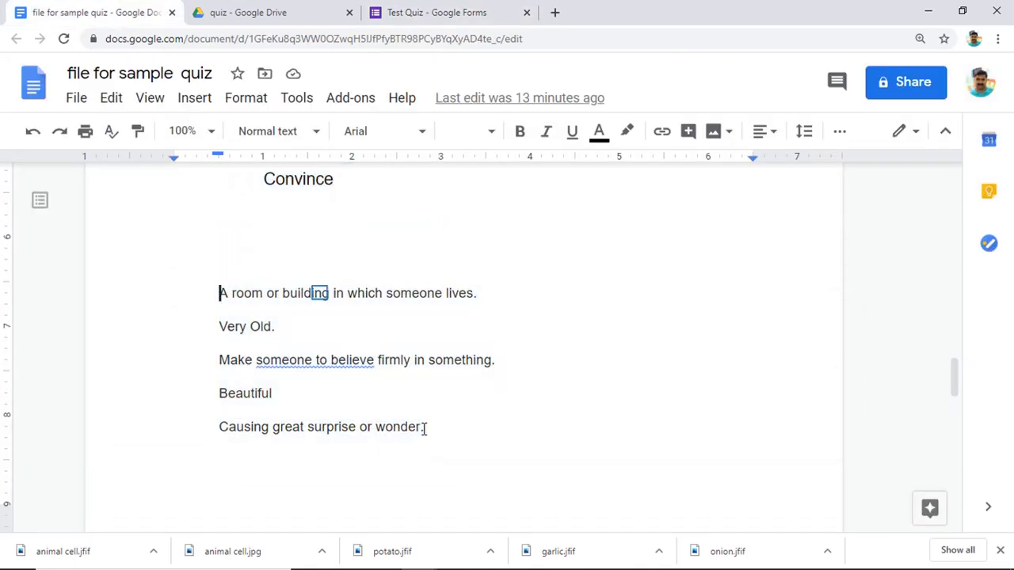
{"action": "right_click", "coordinate": [328, 294]}
{"action": "left_click", "coordinate": [394, 159]}
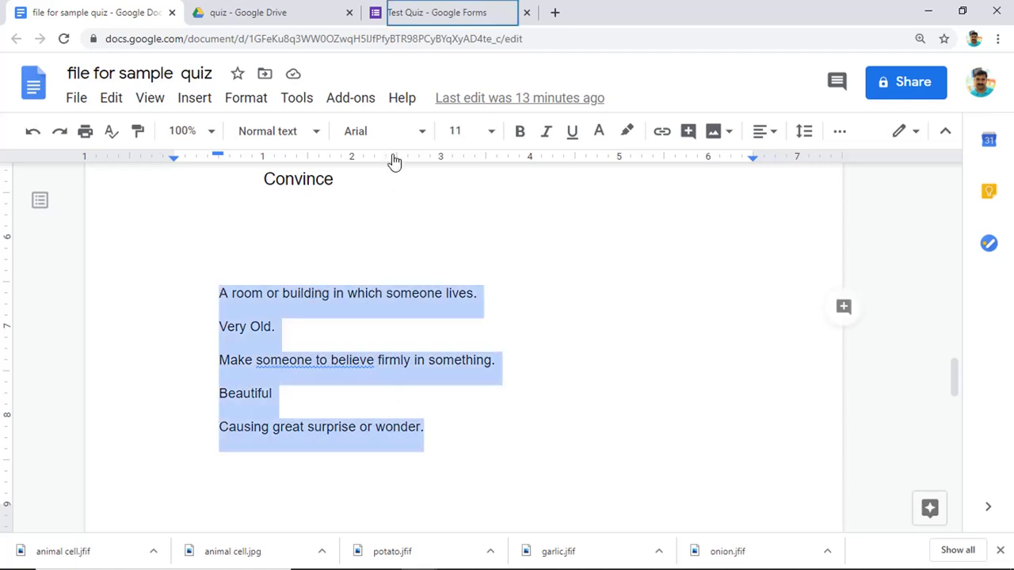
{"action": "left_click", "coordinate": [424, 12]}
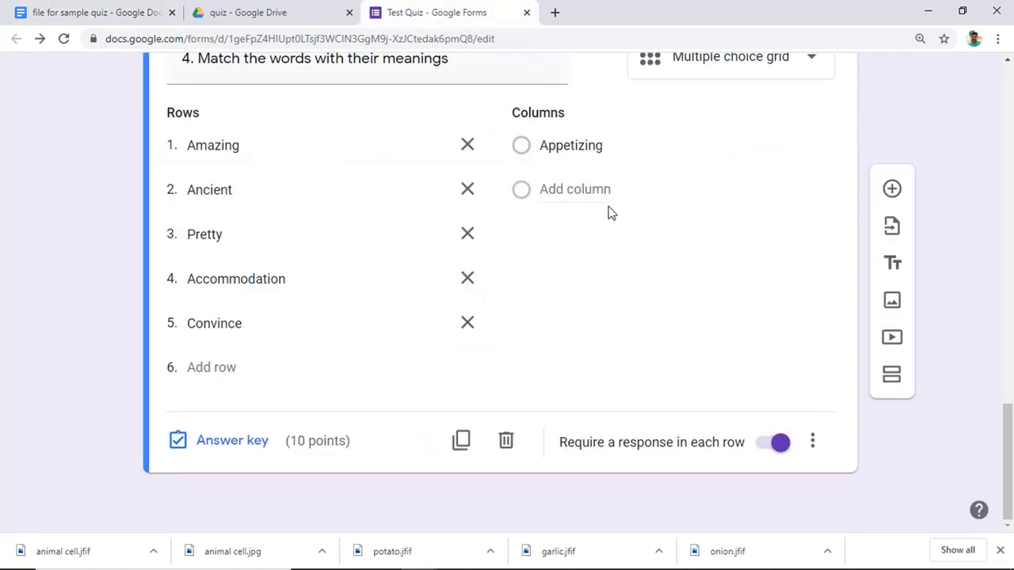
{"action": "scroll", "coordinate": [610, 212], "scroll_direction": "up", "scroll_amount": 3}
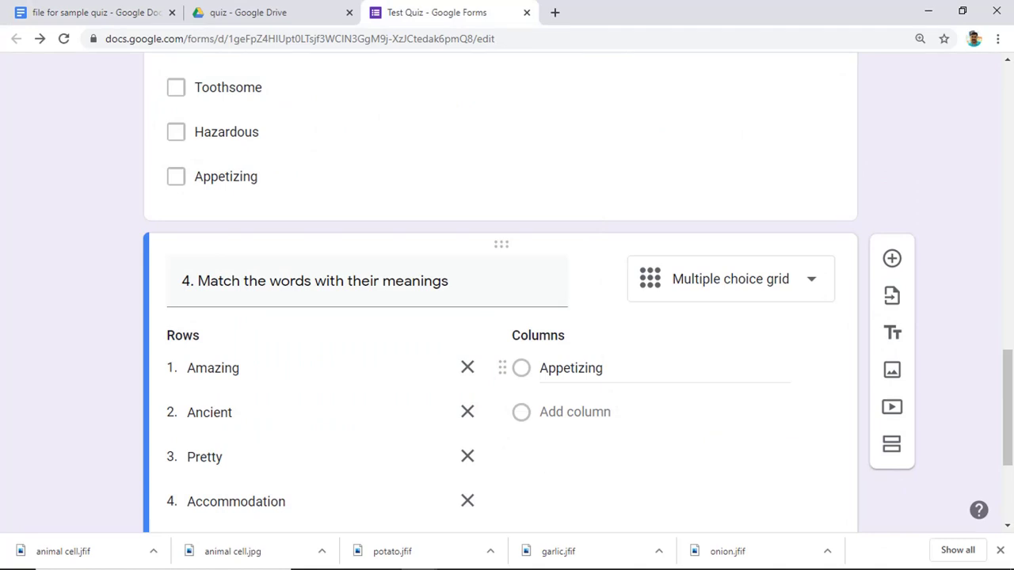
{"action": "double_click", "coordinate": [597, 368]}
{"action": "key", "text": "ctrl+v"}
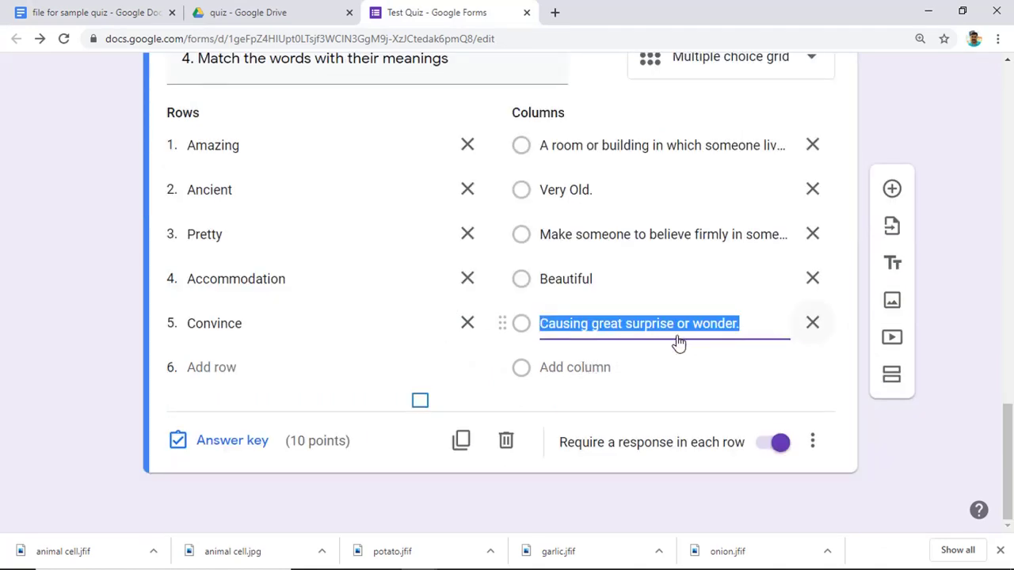
{"action": "key", "text": "Tab"}
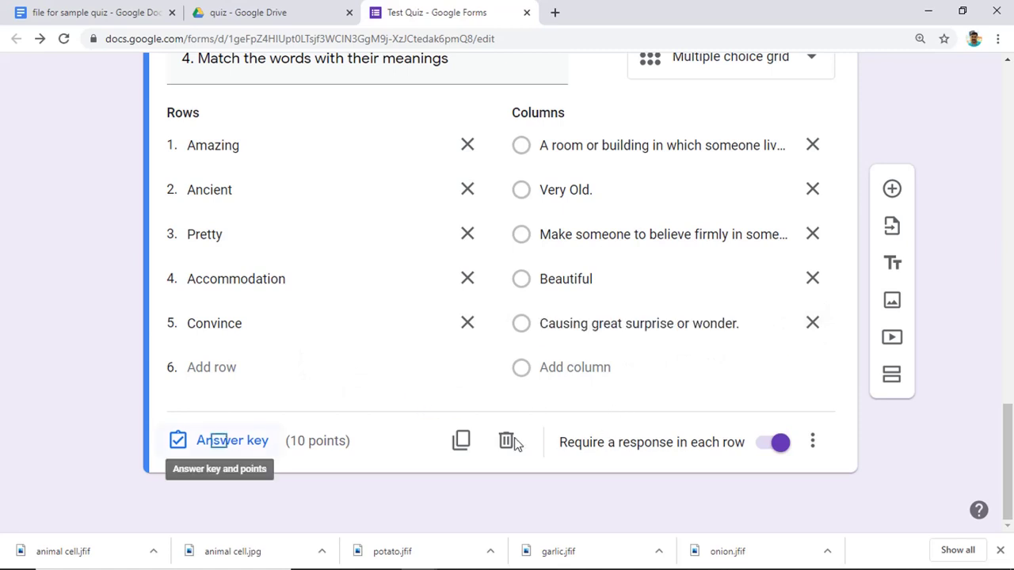
- In question 4's answer key, match Ancient with Very Old., Pretty with Beautiful, Accommodation with A room or building, and Convince with Make someone to believe
{"action": "left_click", "coordinate": [221, 445]}
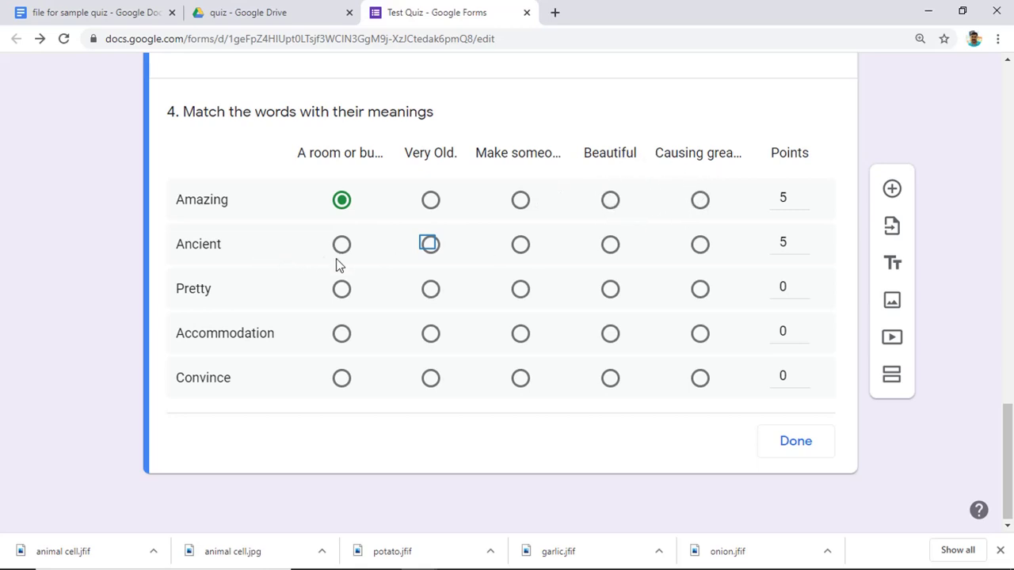
{"action": "left_click", "coordinate": [430, 242]}
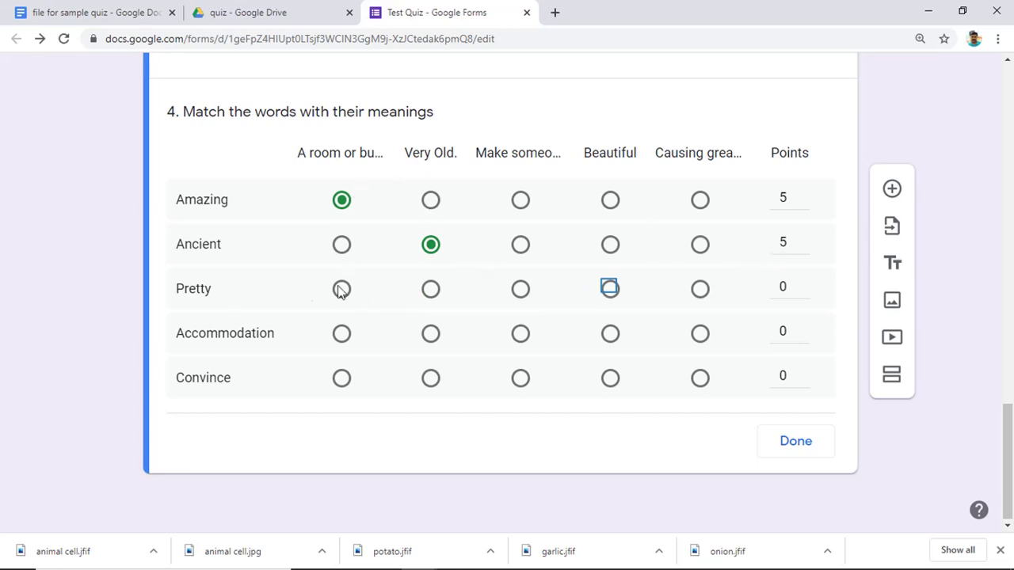
{"action": "left_click", "coordinate": [610, 289]}
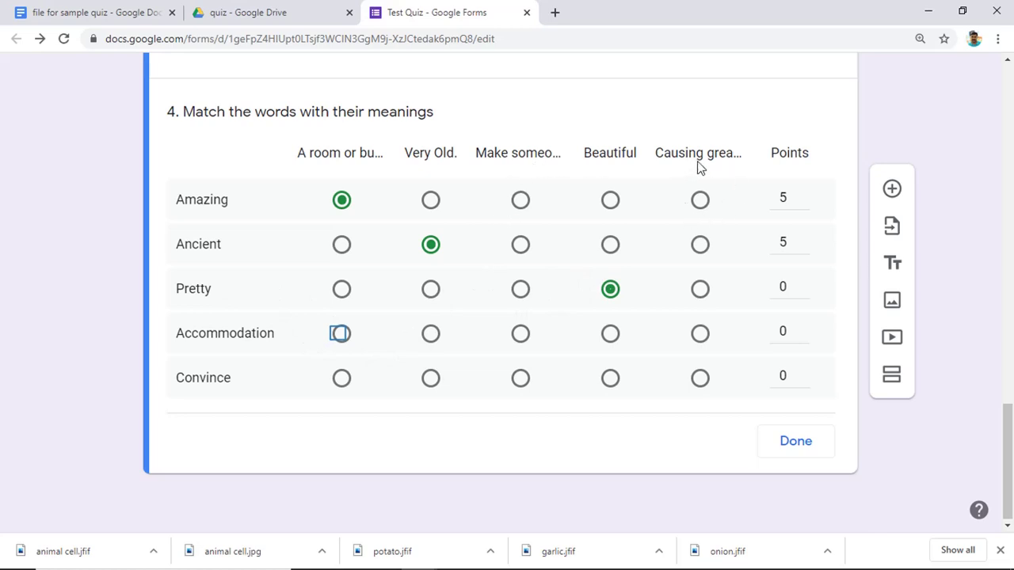
{"action": "left_click", "coordinate": [340, 333]}
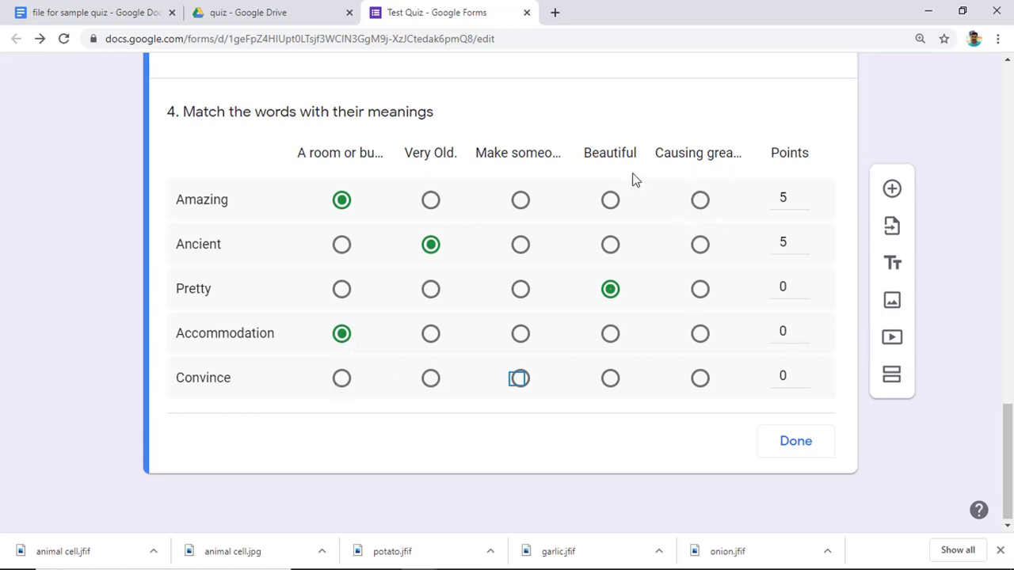
{"action": "left_click", "coordinate": [519, 378]}
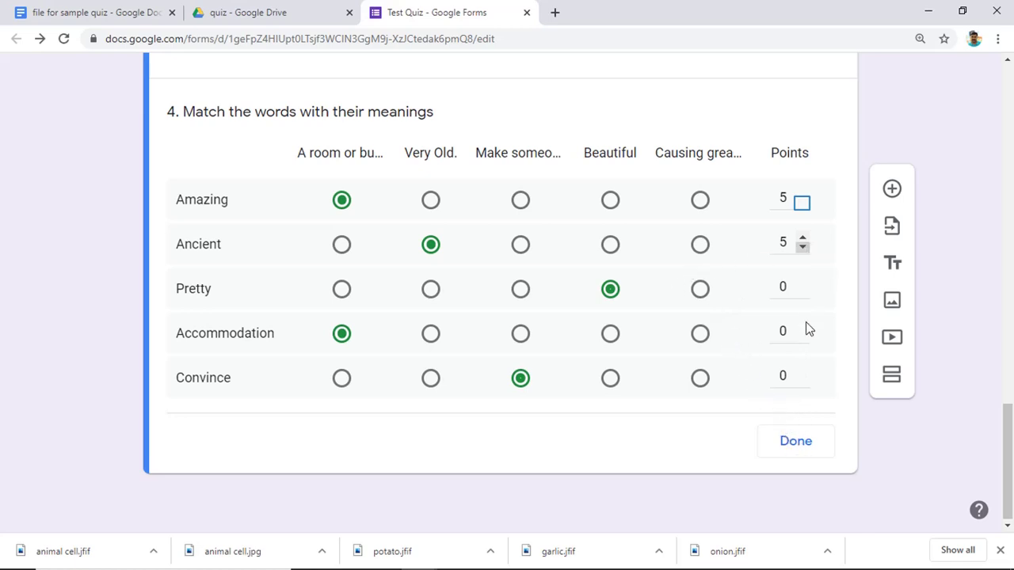
- Set the points for each of question 4's five rows to 1 and finish the answer key
{"action": "left_click", "coordinate": [802, 205]}
{"action": "left_click", "coordinate": [802, 205]}
{"action": "left_click", "coordinate": [802, 205]}
{"action": "left_click", "coordinate": [802, 204]}
{"action": "left_click", "coordinate": [802, 247]}
{"action": "left_click", "coordinate": [802, 247]}
{"action": "left_click", "coordinate": [801, 247]}
{"action": "left_click", "coordinate": [801, 247]}
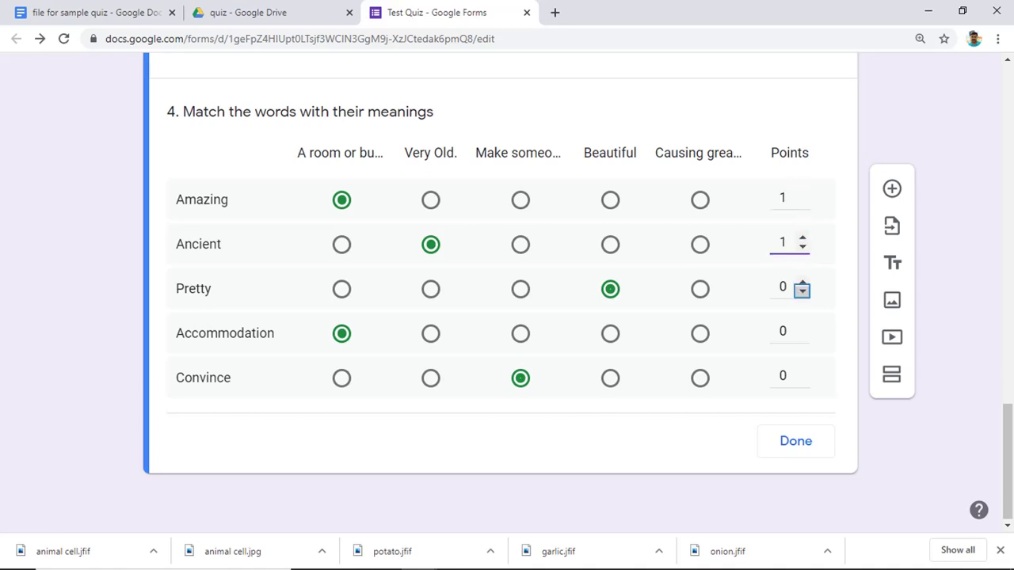
{"action": "left_click", "coordinate": [802, 292]}
{"action": "left_click", "coordinate": [805, 283]}
{"action": "left_click", "coordinate": [801, 329]}
{"action": "left_click", "coordinate": [802, 372]}
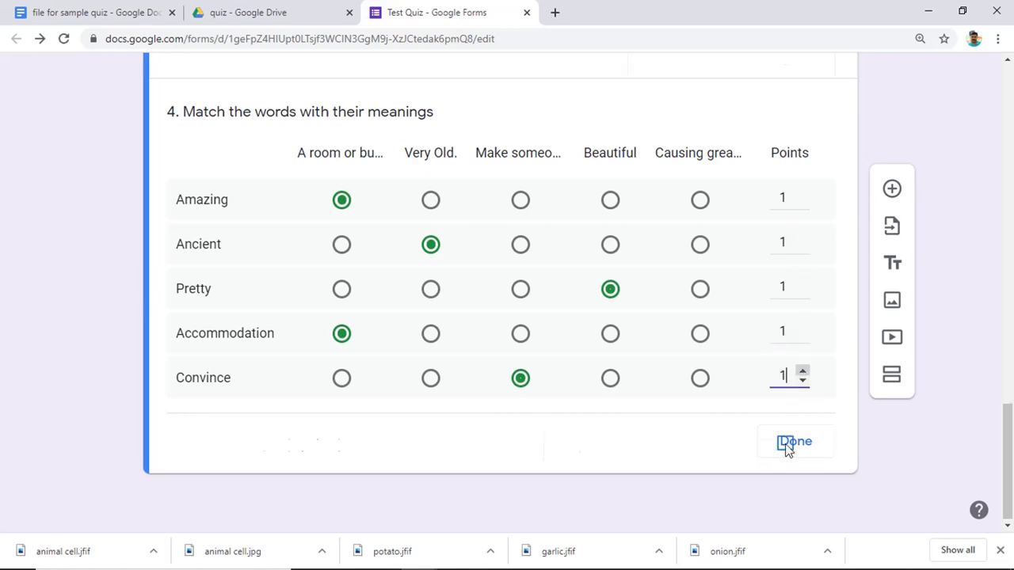
{"action": "left_click", "coordinate": [794, 442]}
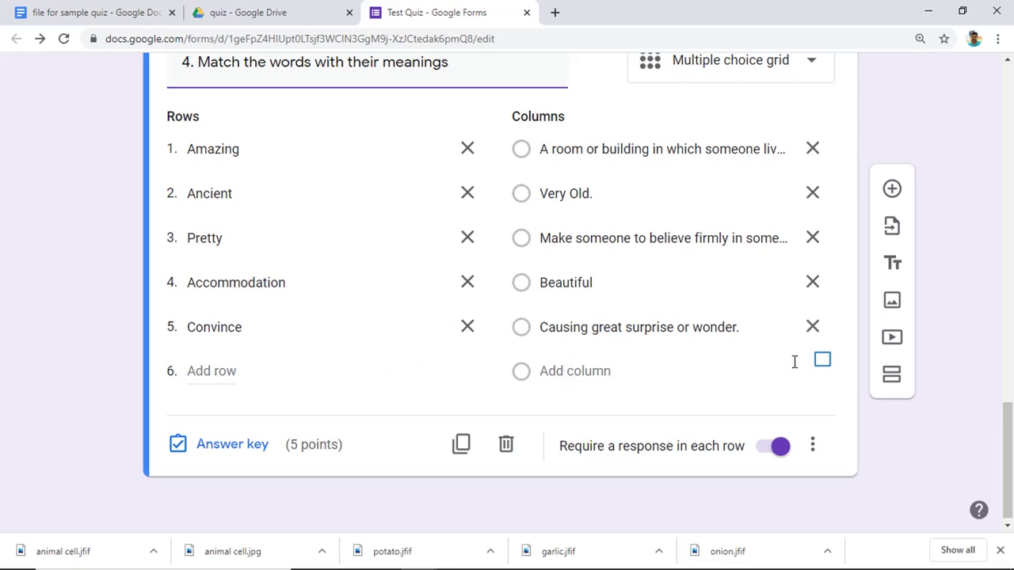
{"action": "left_click", "coordinate": [821, 359]}
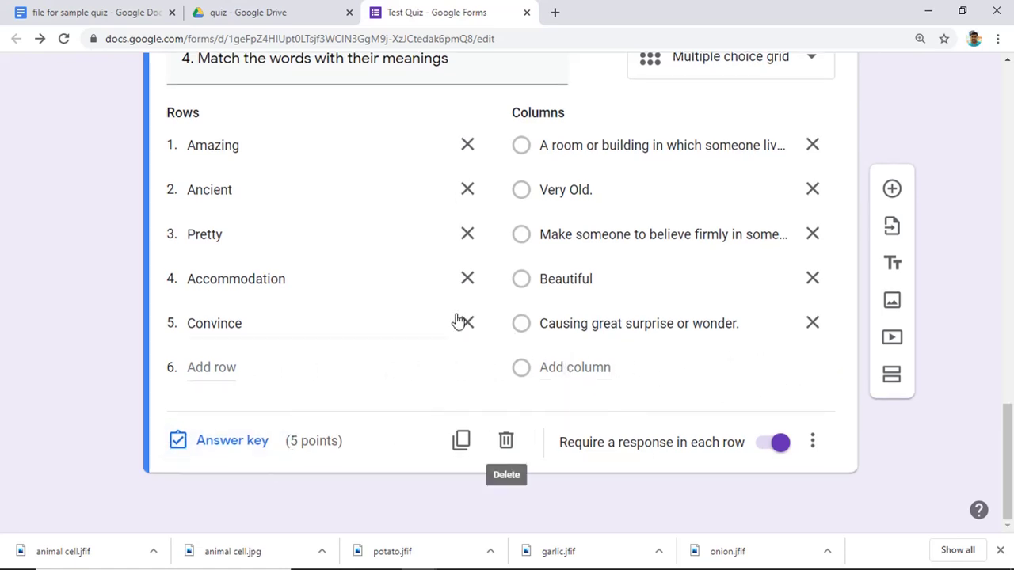
- Copy the question "What is marked “A” in the picture of the given Animal cell." from the sample quiz document and return to the form
{"action": "left_click", "coordinate": [99, 10]}
{"action": "scroll", "coordinate": [330, 335], "scroll_direction": "down", "scroll_amount": 10}
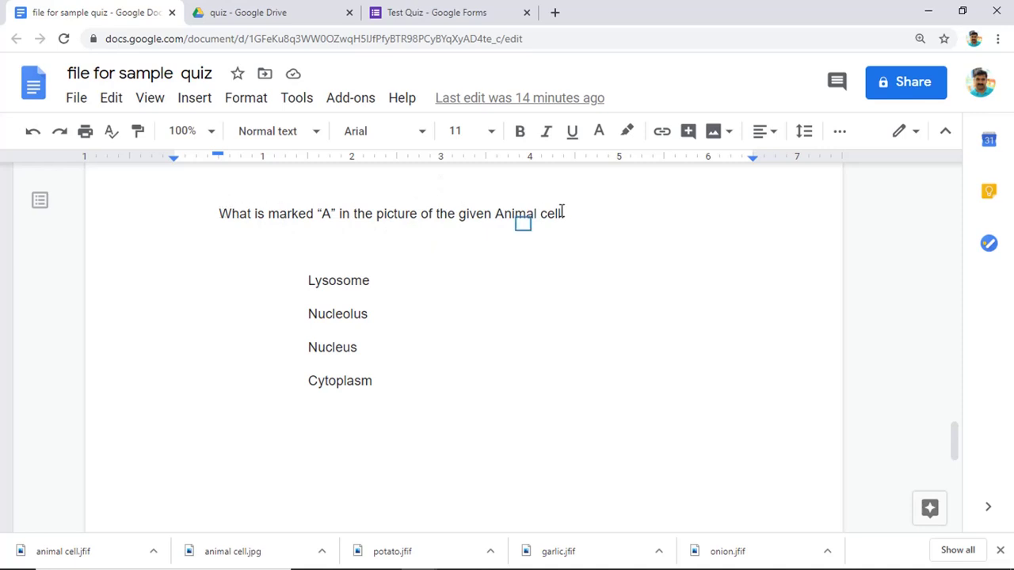
{"action": "triple_click", "coordinate": [523, 223]}
{"action": "right_click", "coordinate": [523, 223]}
{"action": "left_click", "coordinate": [590, 157]}
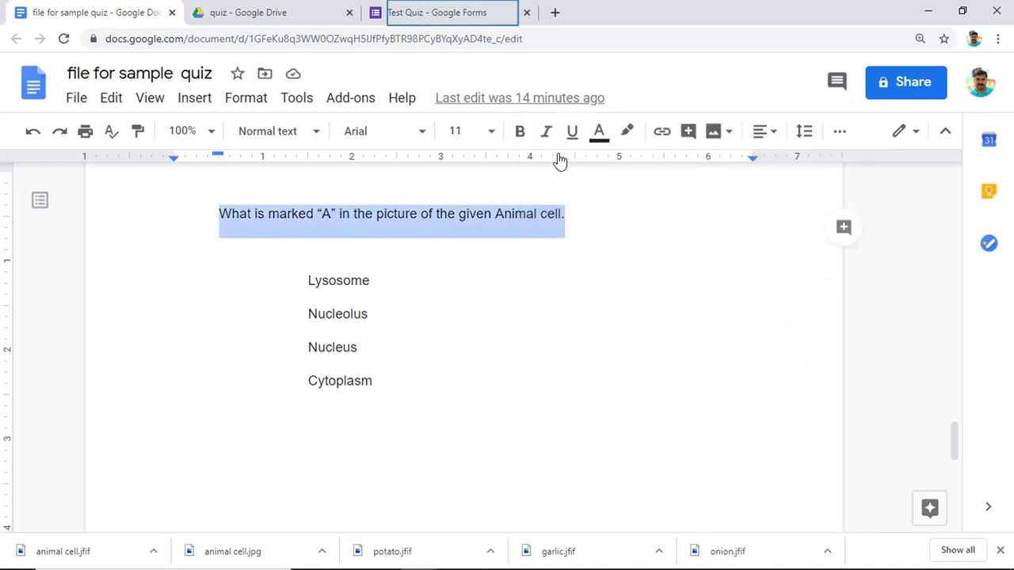
{"action": "left_click", "coordinate": [406, 12]}
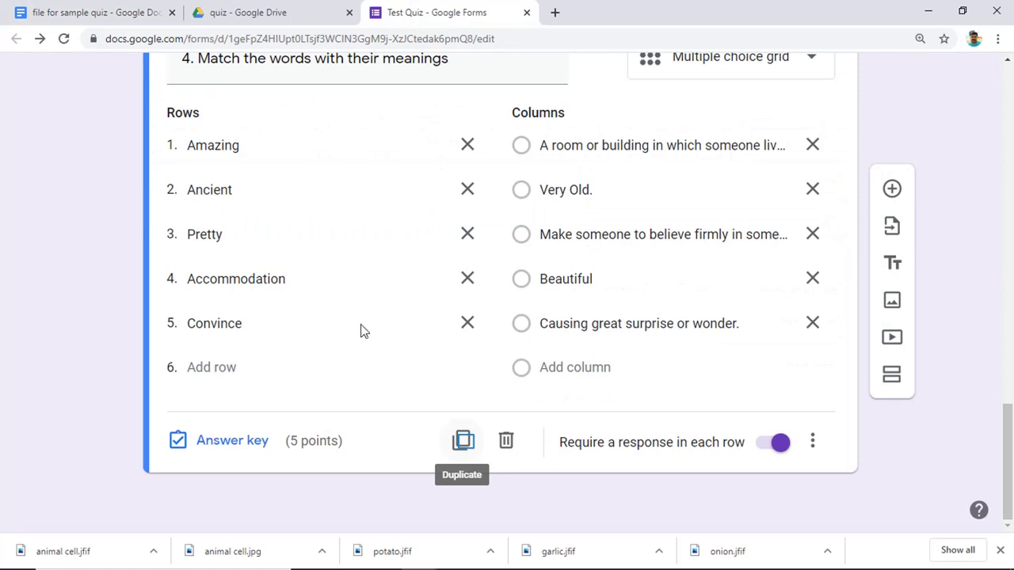
- Duplicate question 4, make the copy a Multiple choice question, and remove every option except "Causing great surprise or wonder."
{"action": "left_click", "coordinate": [467, 446]}
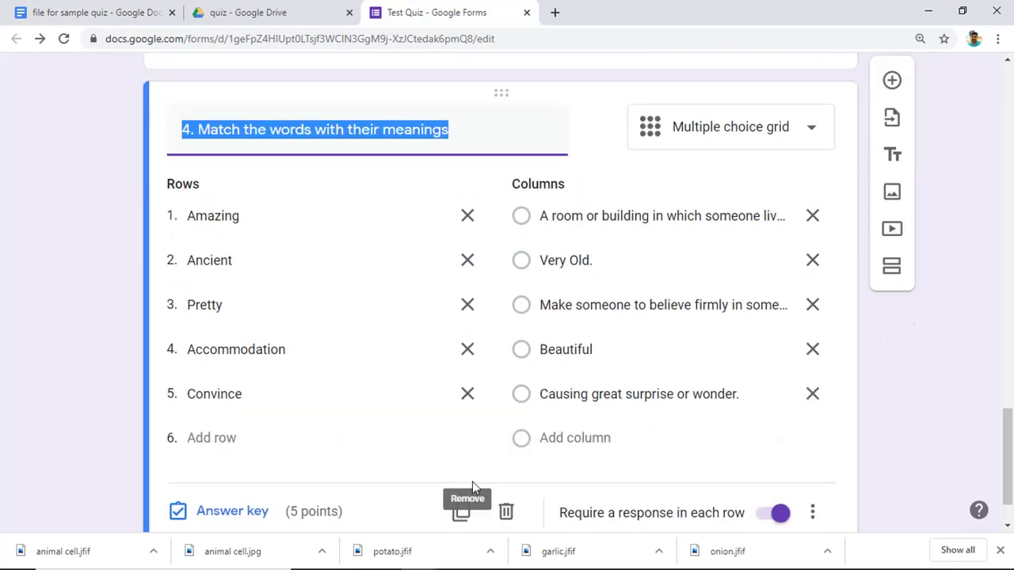
{"action": "left_click", "coordinate": [813, 293]}
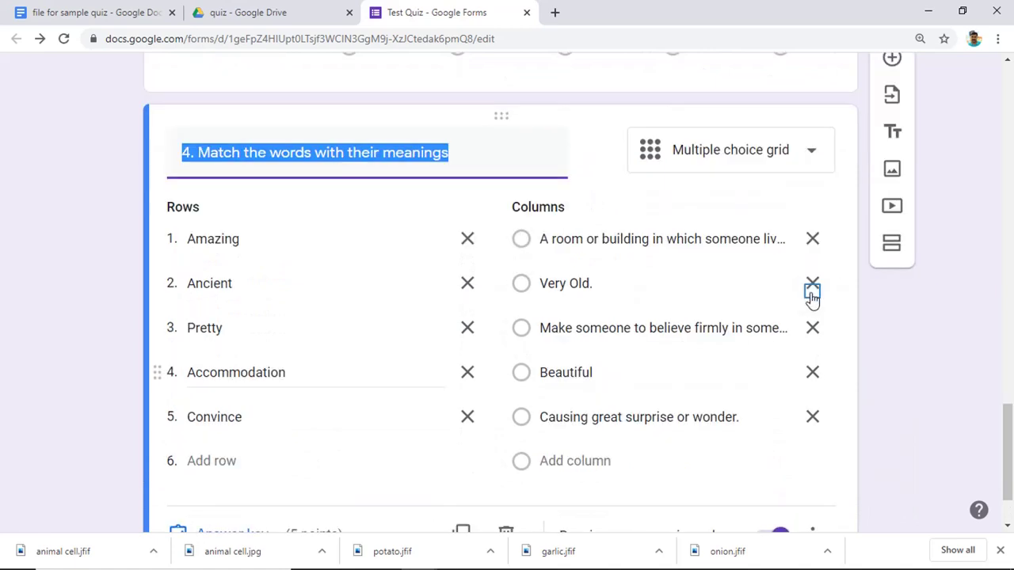
{"action": "left_click", "coordinate": [813, 294]}
{"action": "left_click", "coordinate": [805, 209]}
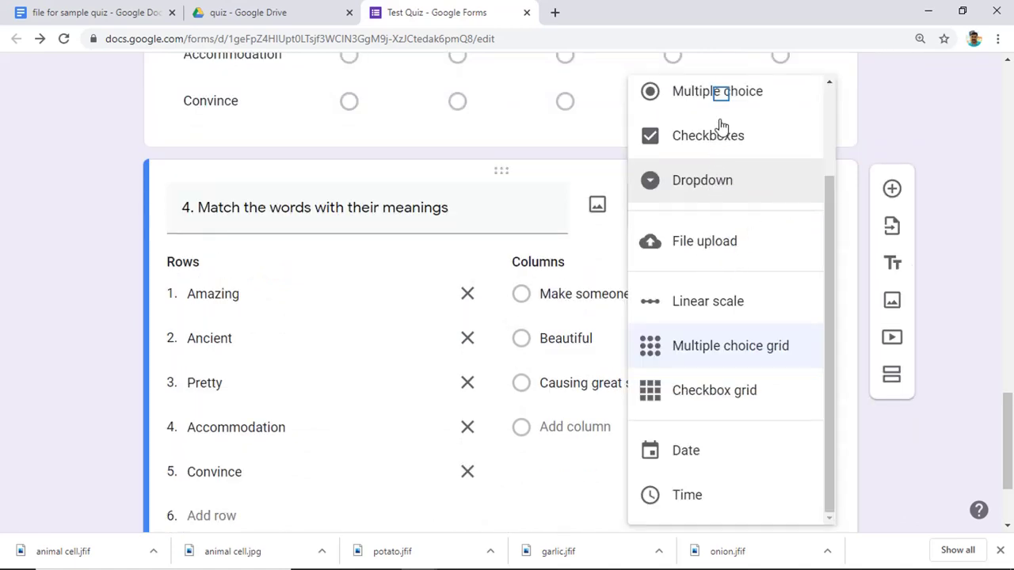
{"action": "left_click", "coordinate": [719, 96]}
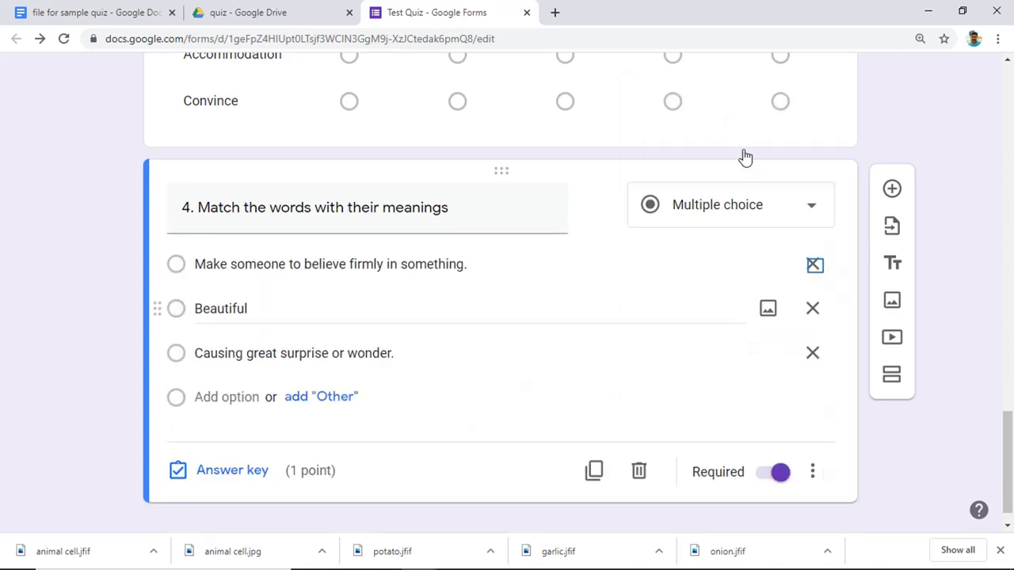
{"action": "left_click", "coordinate": [815, 267]}
{"action": "left_click", "coordinate": [811, 310]}
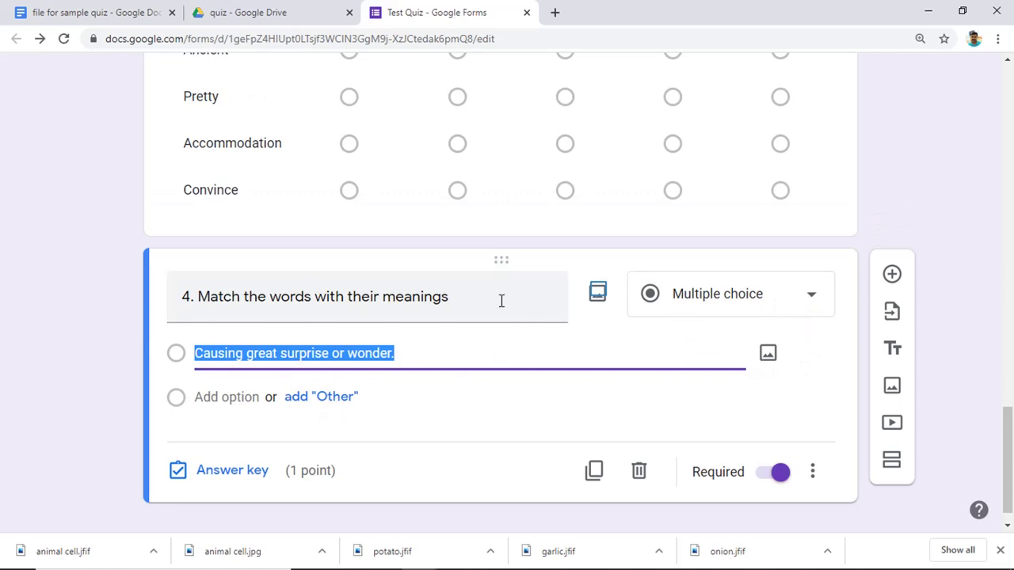
- Look through the image sources and upload Animal Cell n.jpg from the desktop's Images for quiz folder into the duplicated question
{"action": "left_click", "coordinate": [600, 293]}
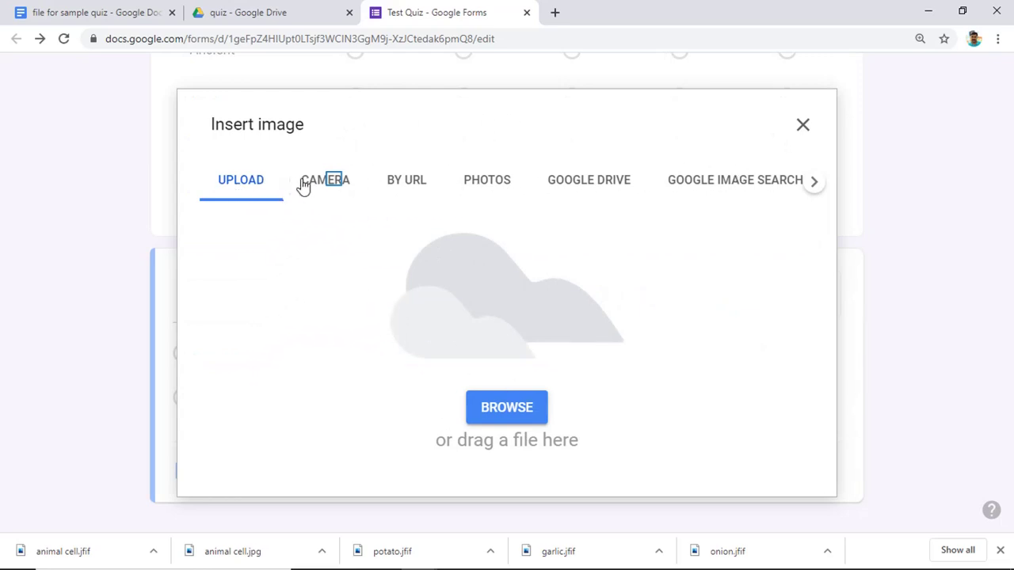
{"action": "left_click", "coordinate": [337, 185]}
{"action": "left_click", "coordinate": [392, 184]}
{"action": "left_click", "coordinate": [492, 190]}
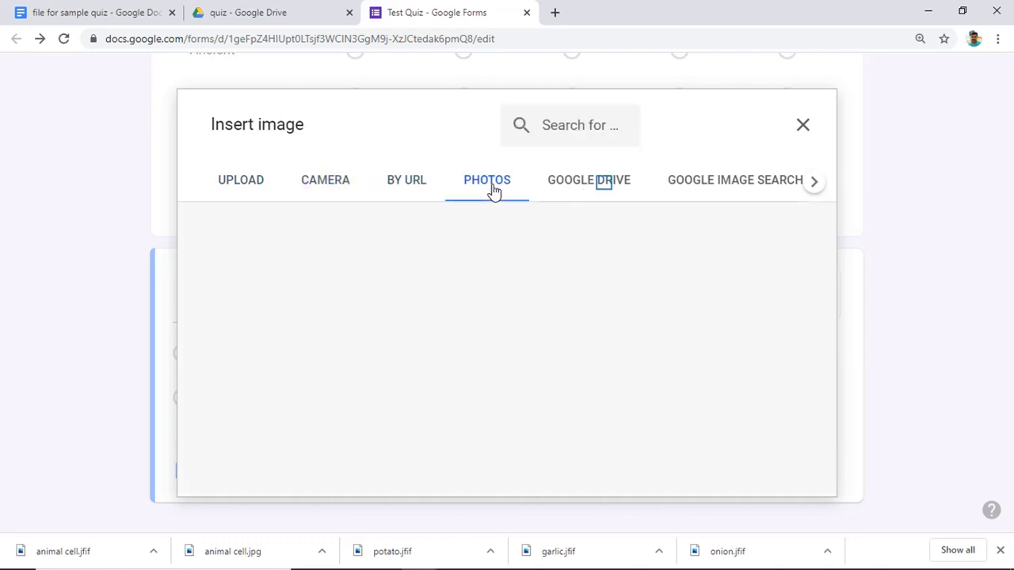
{"action": "left_click", "coordinate": [594, 190]}
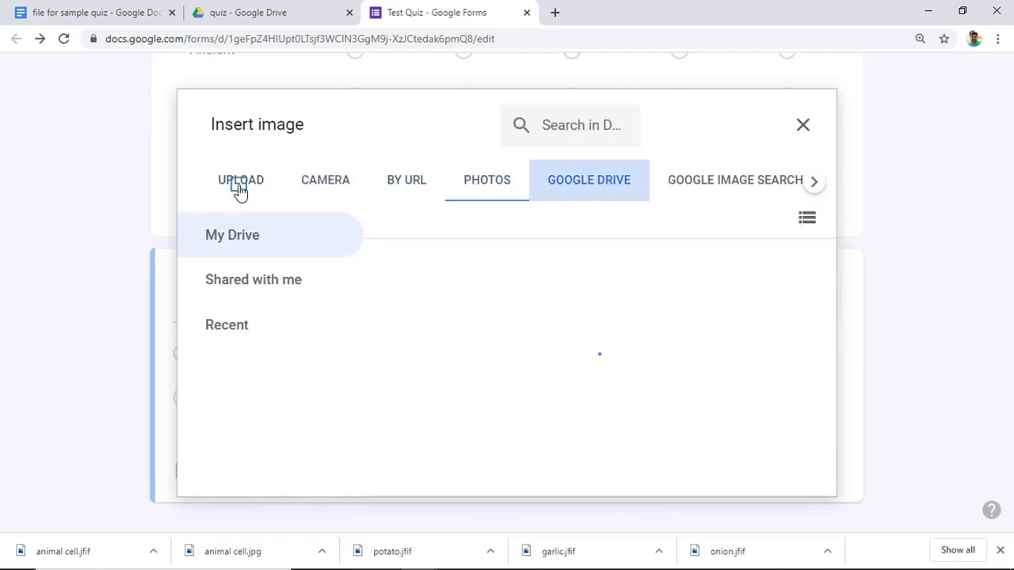
{"action": "left_click", "coordinate": [239, 189]}
{"action": "left_click", "coordinate": [492, 407]}
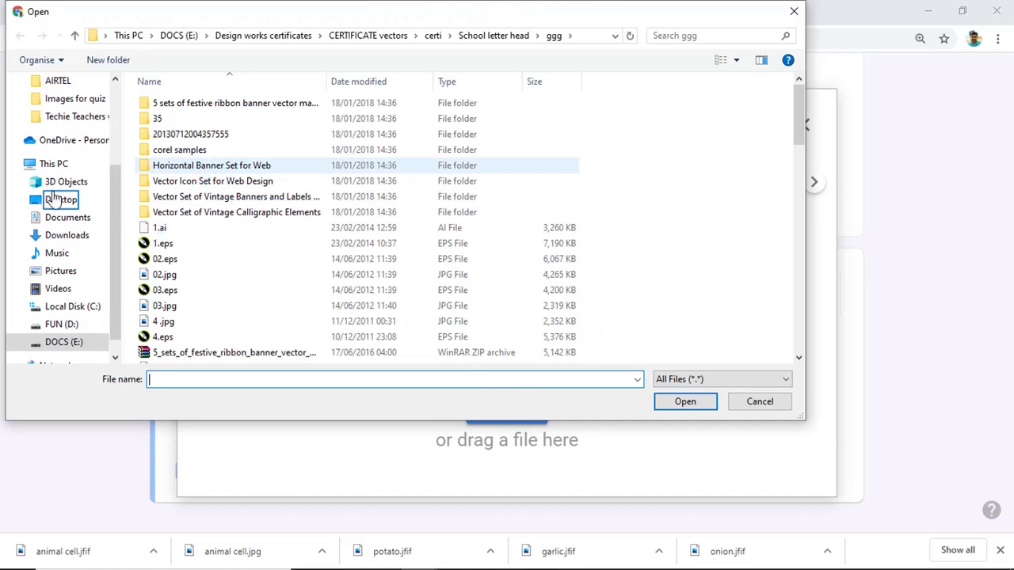
{"action": "left_click", "coordinate": [59, 199]}
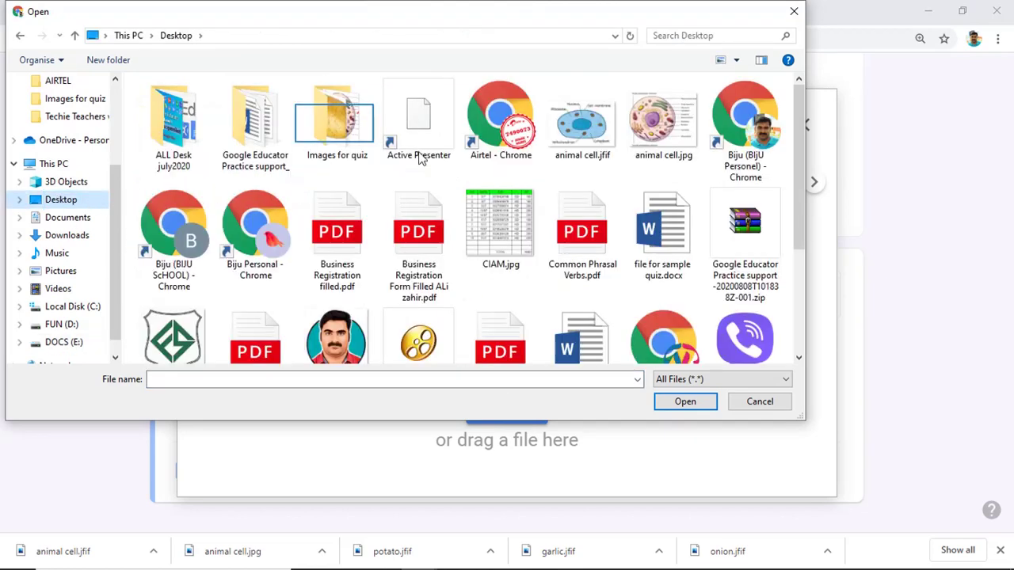
{"action": "double_click", "coordinate": [332, 123]}
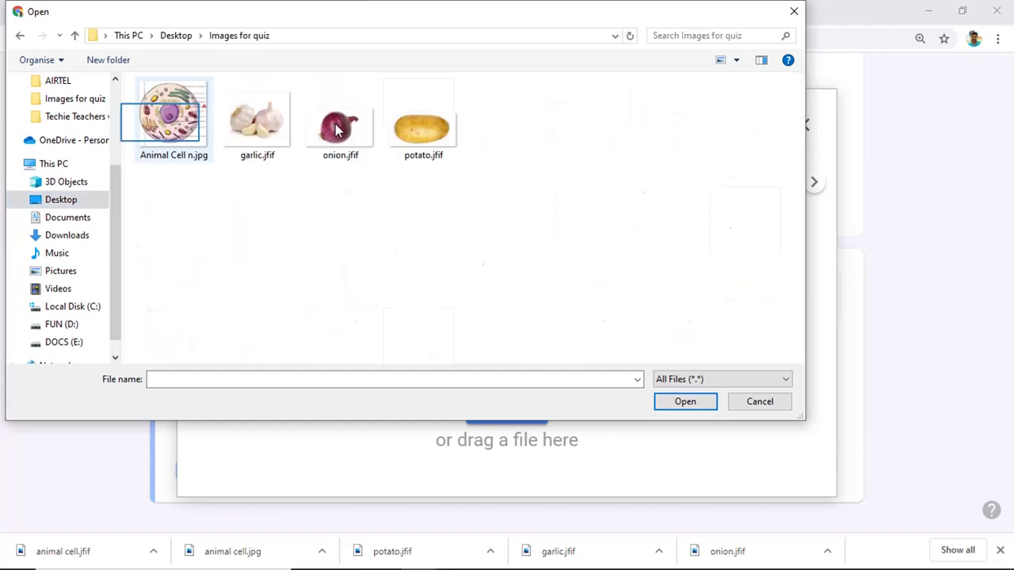
{"action": "left_click", "coordinate": [174, 130]}
{"action": "left_click", "coordinate": [684, 408]}
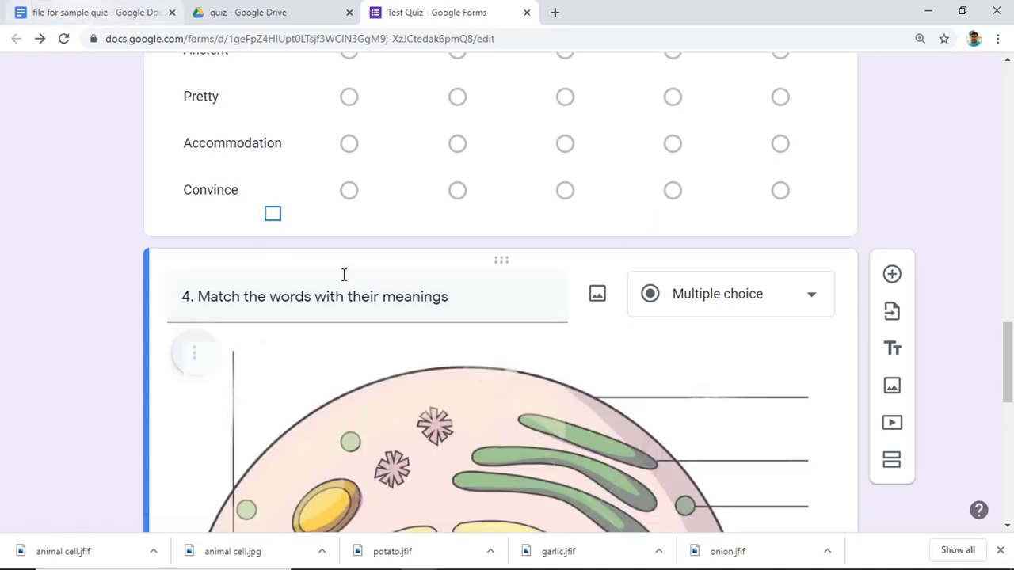
- Replace the duplicated question's title with "5. What is marked “A” in the picture of the given Animal cell.", copied from the sample quiz document
{"action": "right_click", "coordinate": [273, 214]}
{"action": "left_click", "coordinate": [339, 157]}
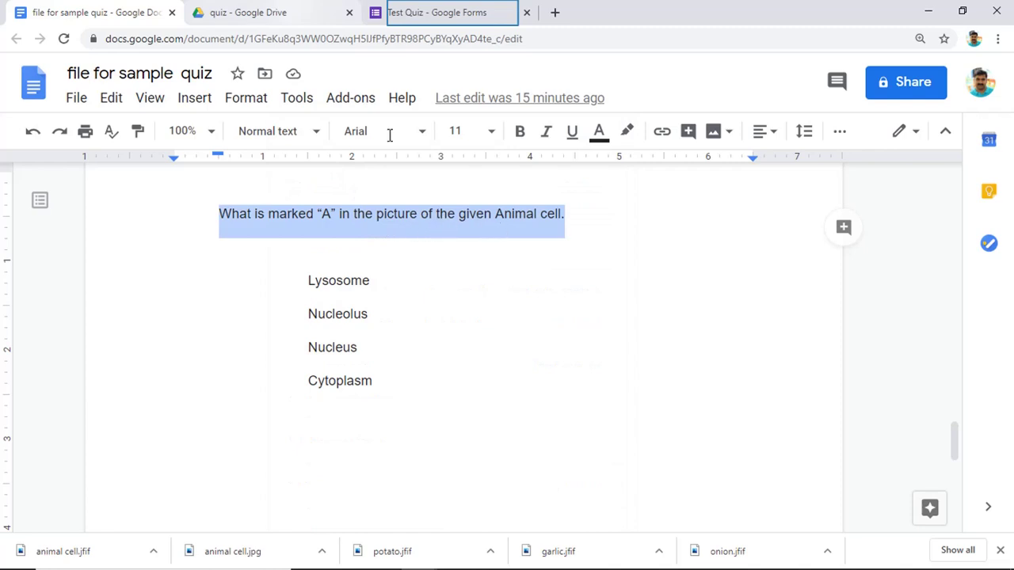
{"action": "left_click", "coordinate": [430, 12]}
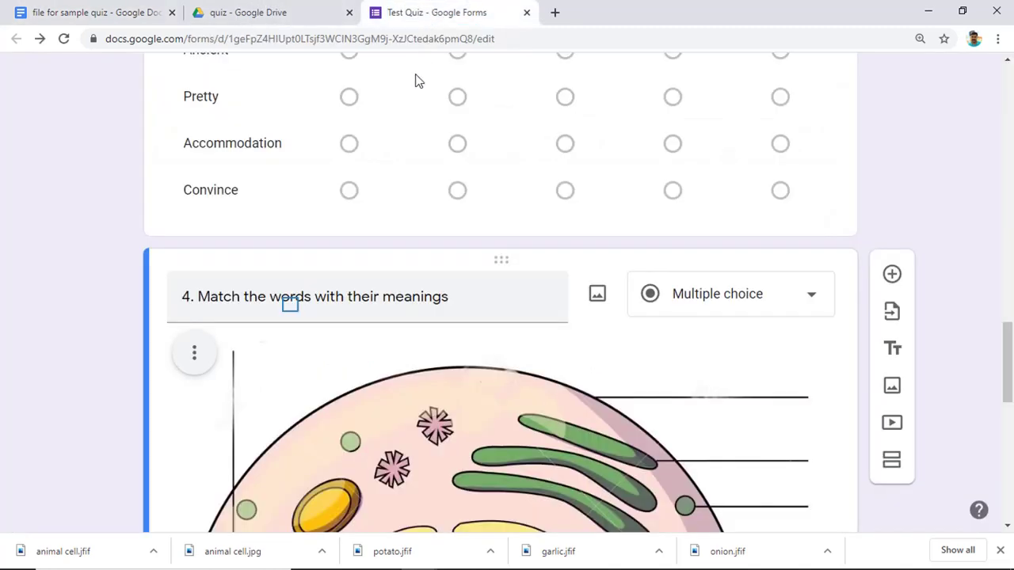
{"action": "triple_click", "coordinate": [427, 293]}
{"action": "key", "text": "ctrl+v"}
{"action": "scroll", "coordinate": [246, 283], "scroll_direction": "up", "scroll_amount": 5}
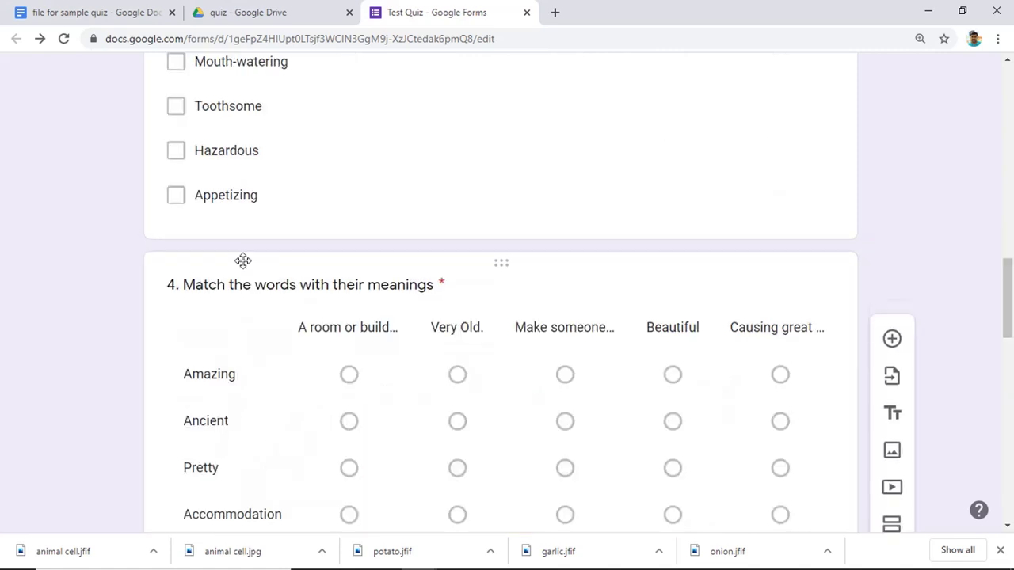
{"action": "scroll", "coordinate": [243, 262], "scroll_direction": "down", "scroll_amount": 4}
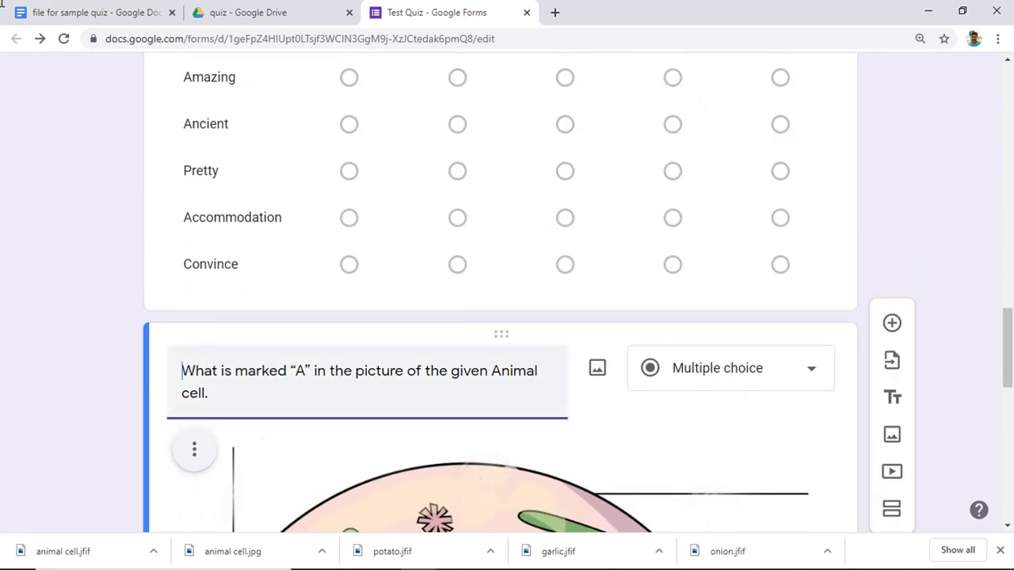
{"action": "left_click", "coordinate": [182, 369]}
{"action": "type", "text": "5."}
- Shrink question 5's animal cell image proportionally to a little over half its original width
{"action": "scroll", "coordinate": [473, 317], "scroll_direction": "down", "scroll_amount": 7}
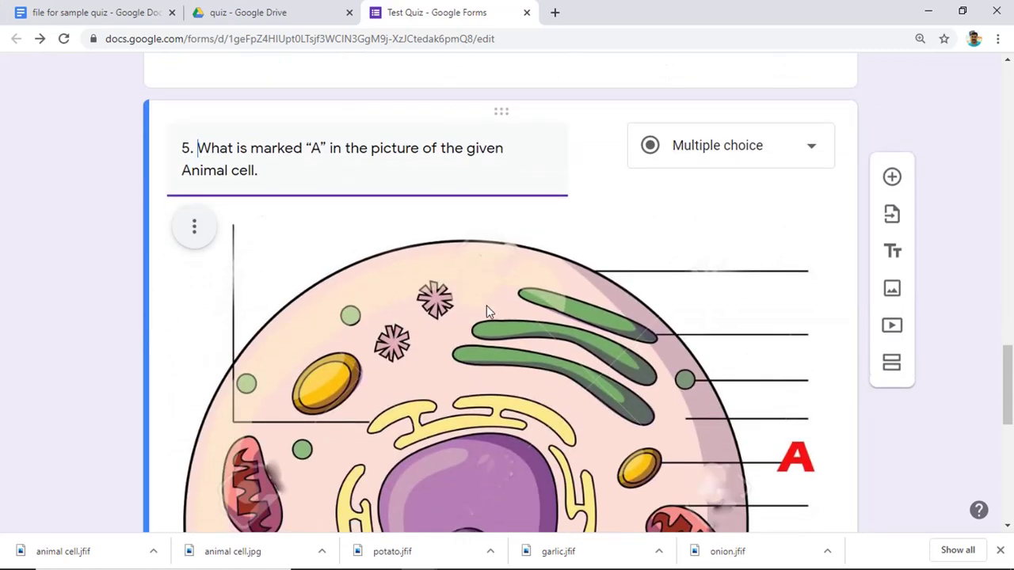
{"action": "scroll", "coordinate": [525, 286], "scroll_direction": "up", "scroll_amount": 2}
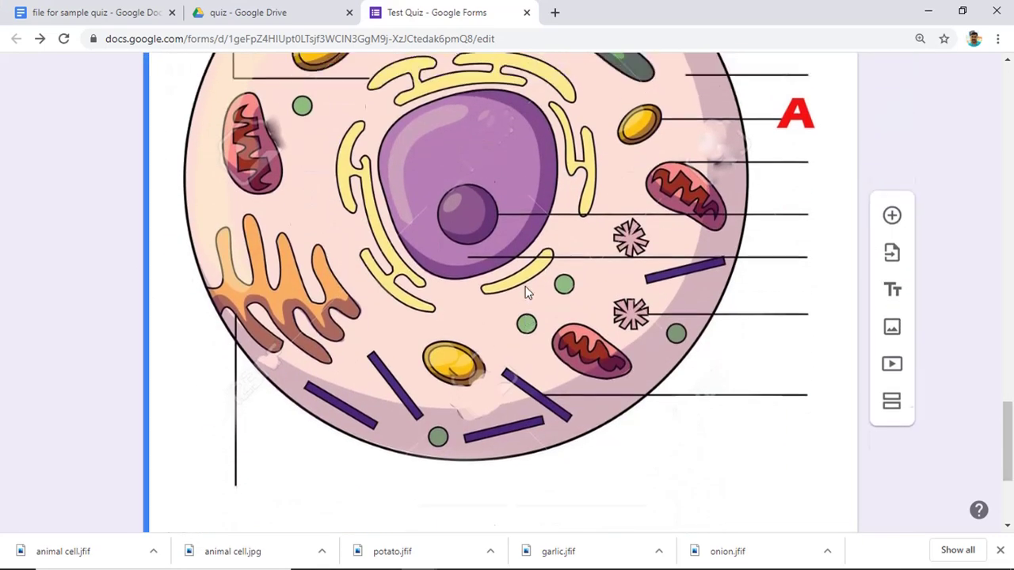
{"action": "left_click", "coordinate": [650, 260]}
{"action": "scroll", "coordinate": [757, 361], "scroll_direction": "down", "scroll_amount": 3}
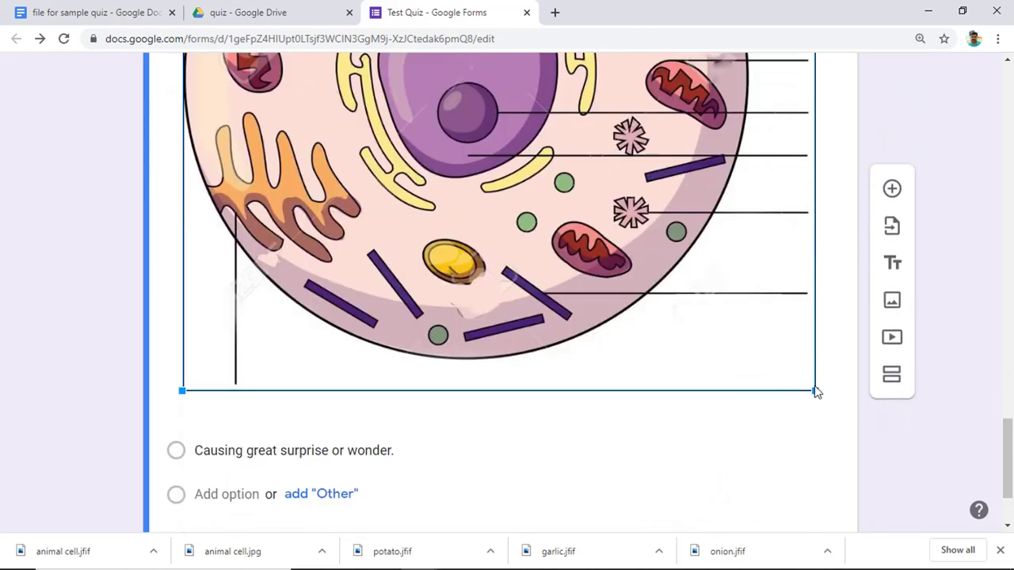
{"action": "left_click_drag", "start_coordinate": [815, 392], "coordinate": [626, 230]}
{"action": "scroll", "coordinate": [394, 209], "scroll_direction": "up", "scroll_amount": 3}
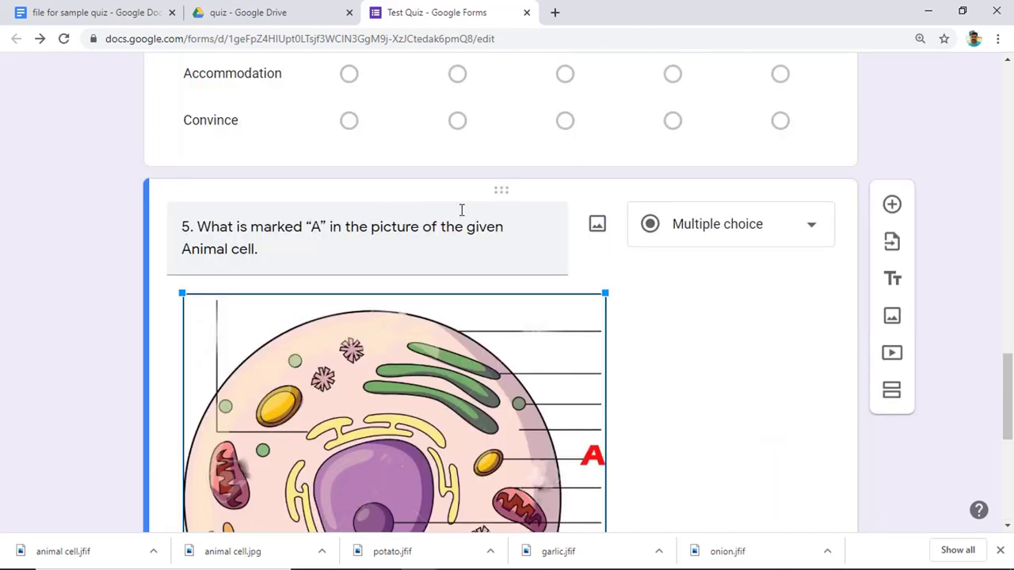
{"action": "scroll", "coordinate": [335, 261], "scroll_direction": "down", "scroll_amount": 1}
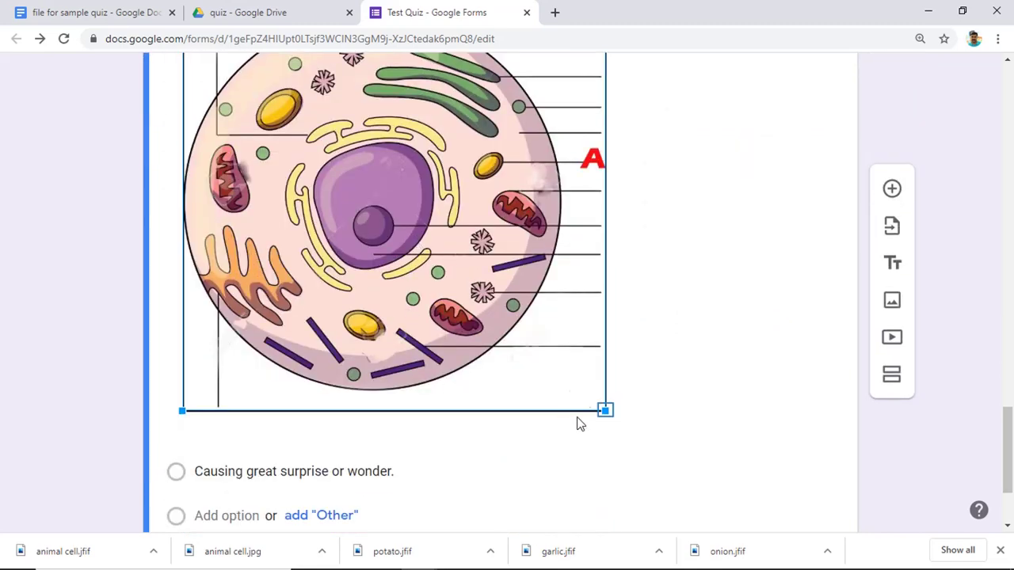
{"action": "left_click_drag", "start_coordinate": [606, 411], "coordinate": [606, 410]}
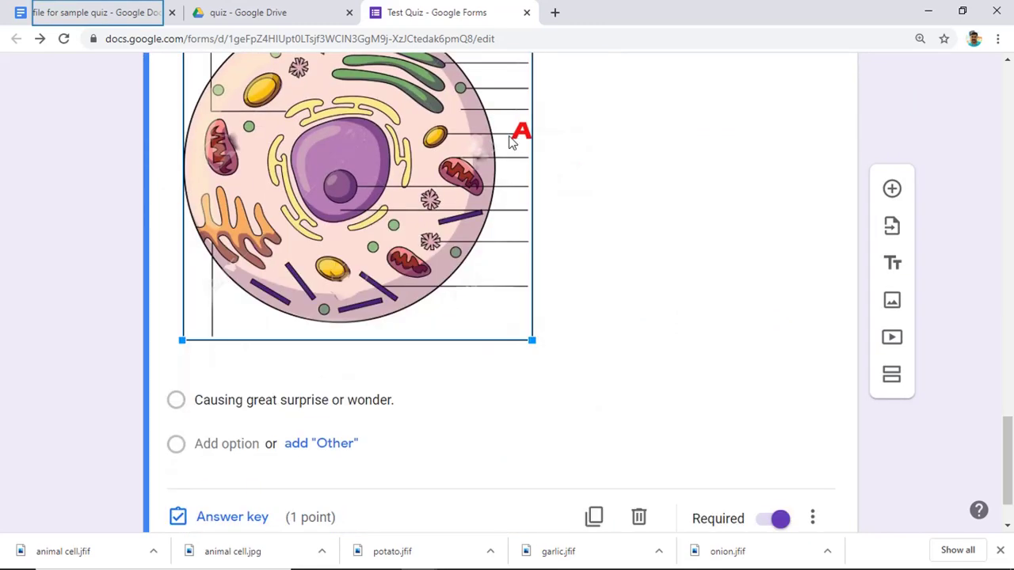
- Replace question 5's remaining option with Lysosome, Nucleolus, Nucleus and Cytoplasm, copied from the sample quiz document
{"action": "left_click", "coordinate": [134, 11]}
{"action": "left_click_drag", "start_coordinate": [390, 383], "coordinate": [311, 369]}
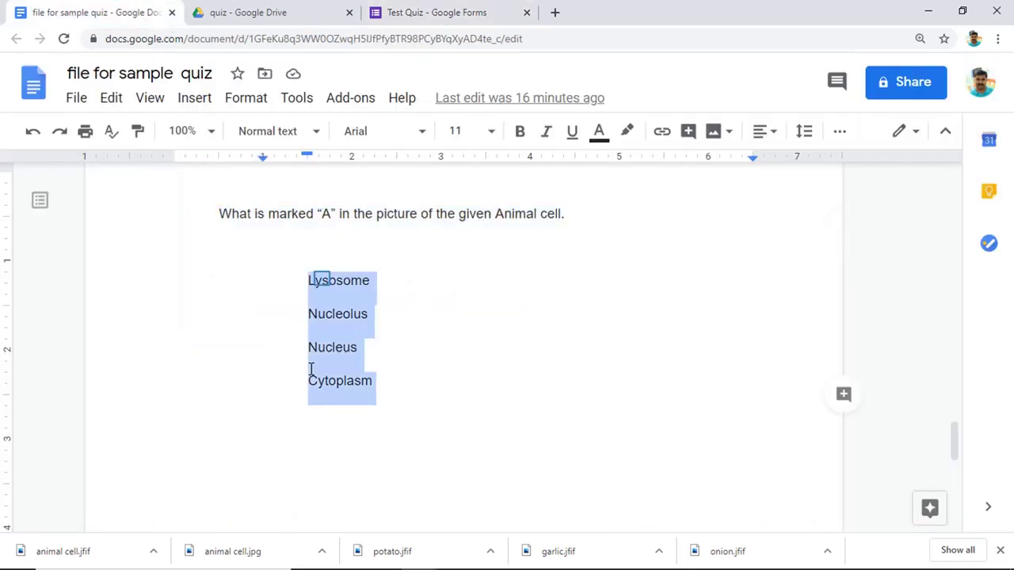
{"action": "right_click", "coordinate": [322, 291]}
{"action": "left_click", "coordinate": [383, 156]}
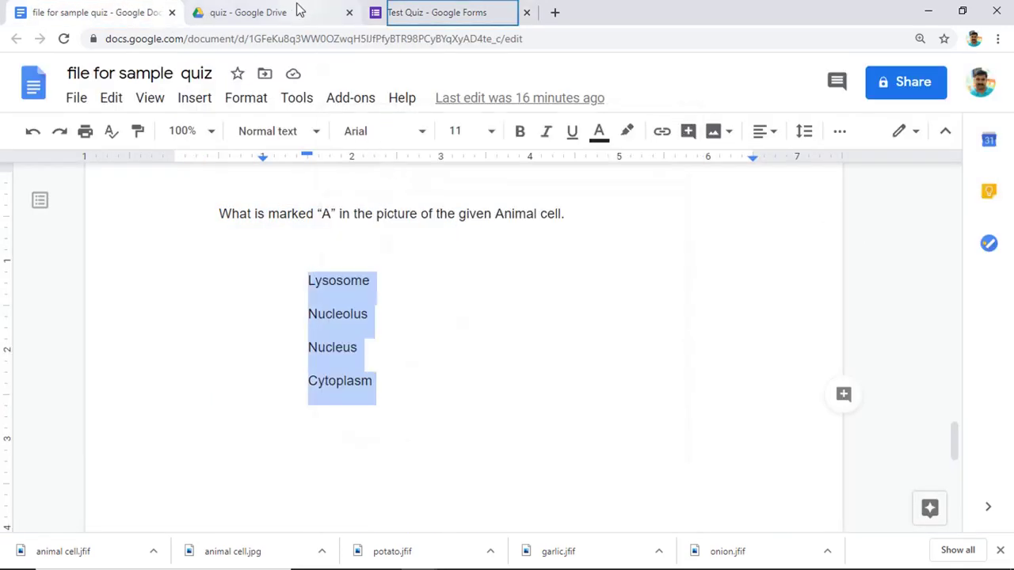
{"action": "left_click", "coordinate": [419, 11]}
{"action": "left_click", "coordinate": [318, 390]}
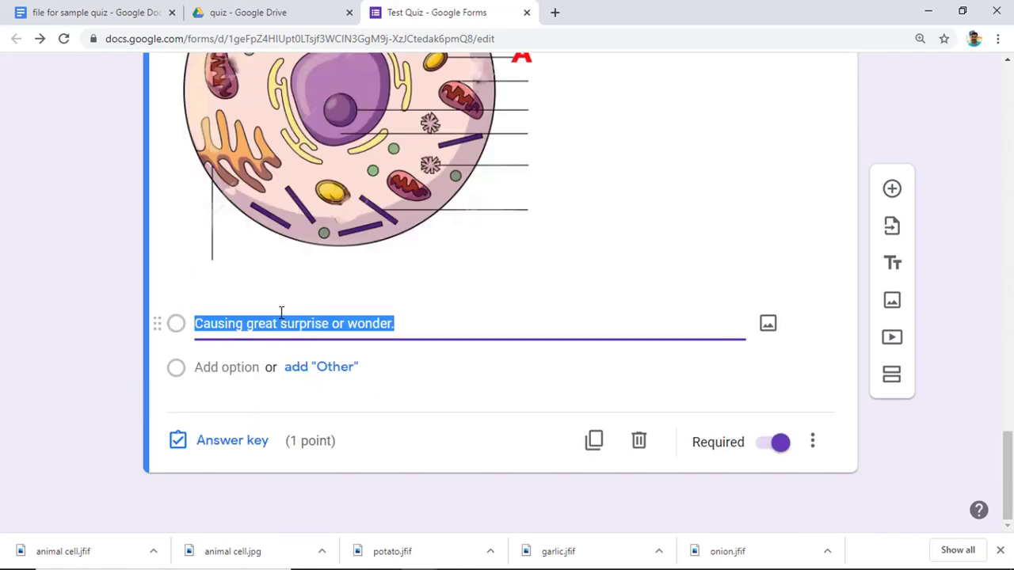
{"action": "key", "text": "ctrl+v"}
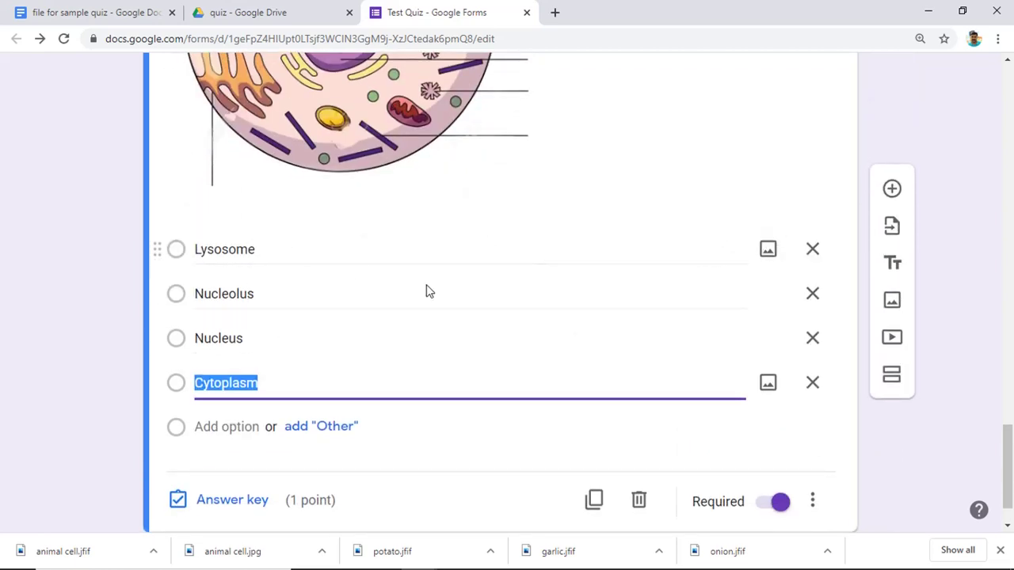
- Mark Lysosome as the correct answer in question 5's answer key and finish the answer key
{"action": "left_click", "coordinate": [255, 503]}
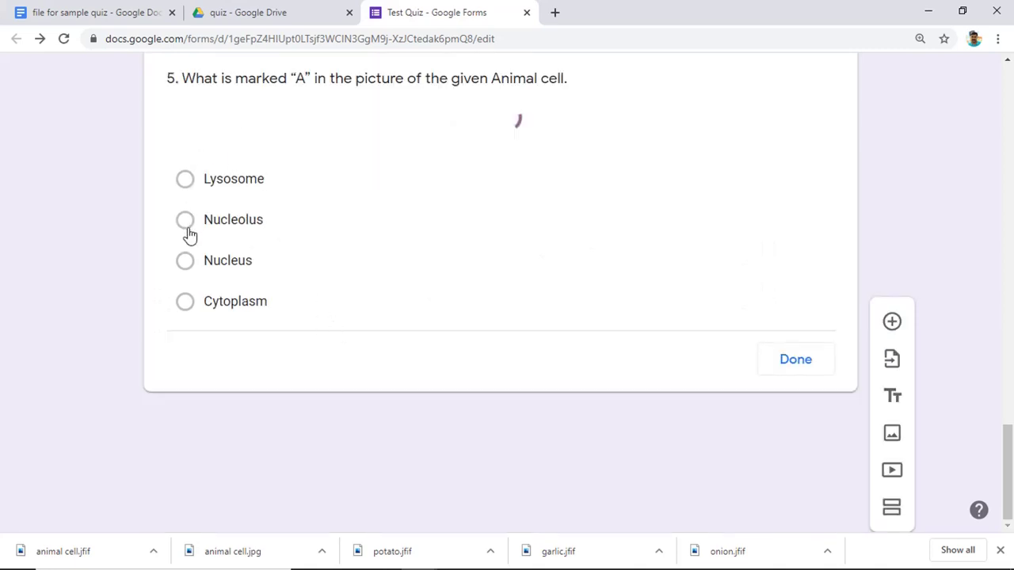
{"action": "scroll", "coordinate": [243, 333], "scroll_direction": "down", "scroll_amount": 3}
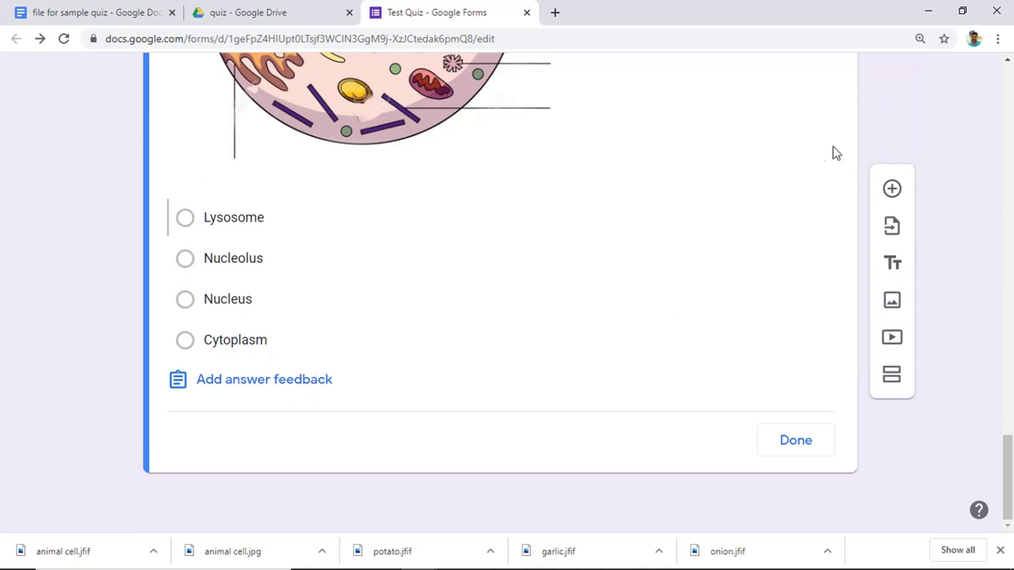
{"action": "scroll", "coordinate": [805, 227], "scroll_direction": "up", "scroll_amount": 4}
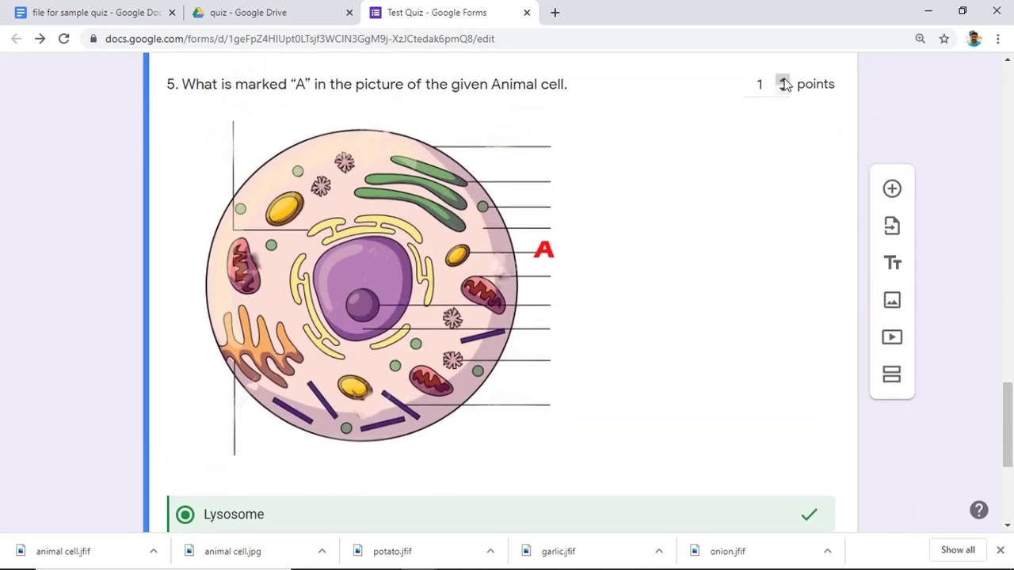
{"action": "scroll", "coordinate": [715, 375], "scroll_direction": "down", "scroll_amount": 4}
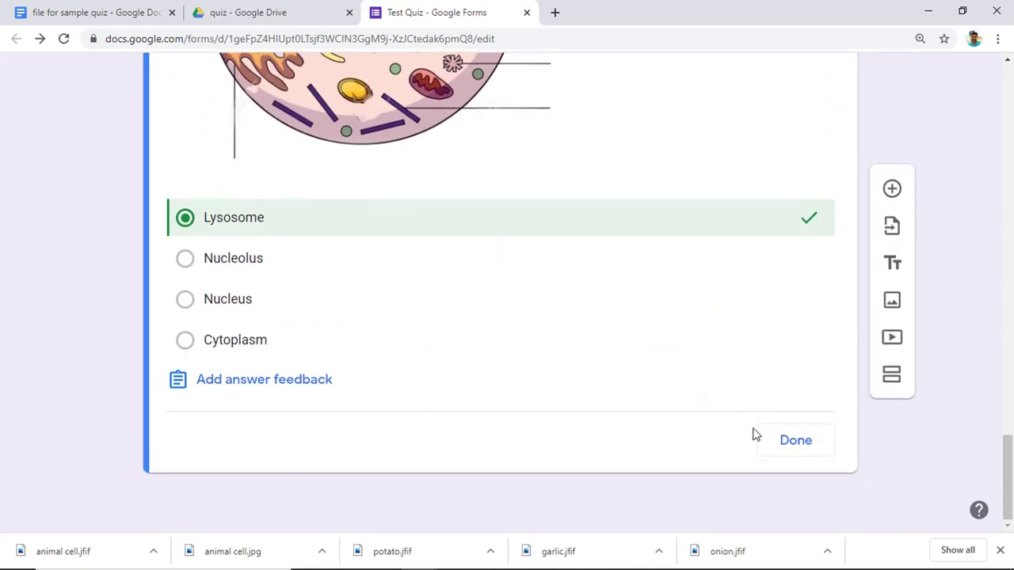
{"action": "left_click", "coordinate": [795, 439]}
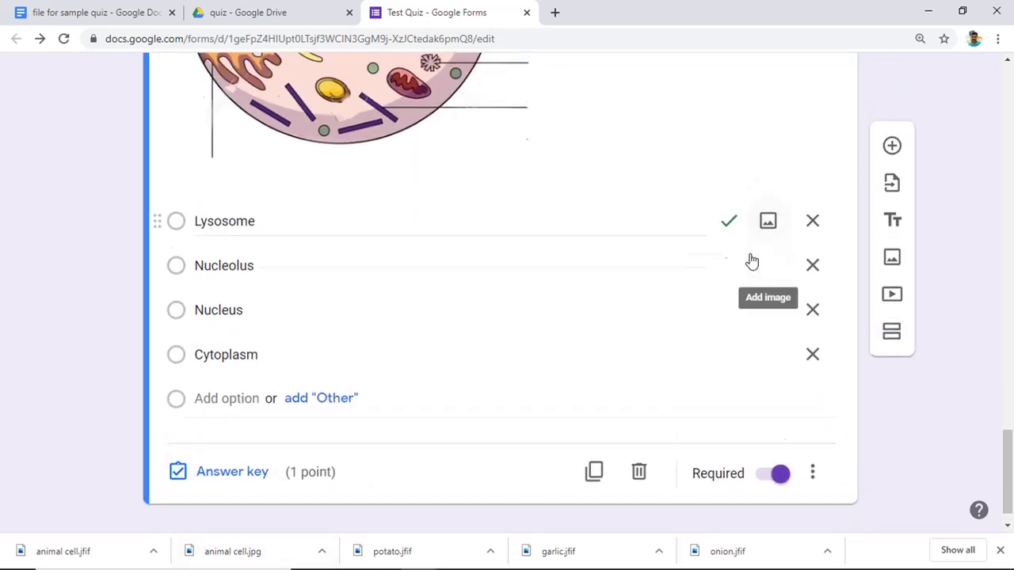
- Review the animal cell question and delete question 5 about the part marked “A”
{"action": "scroll", "coordinate": [340, 277], "scroll_direction": "up", "scroll_amount": 3}
{"action": "right_click", "coordinate": [339, 276]}
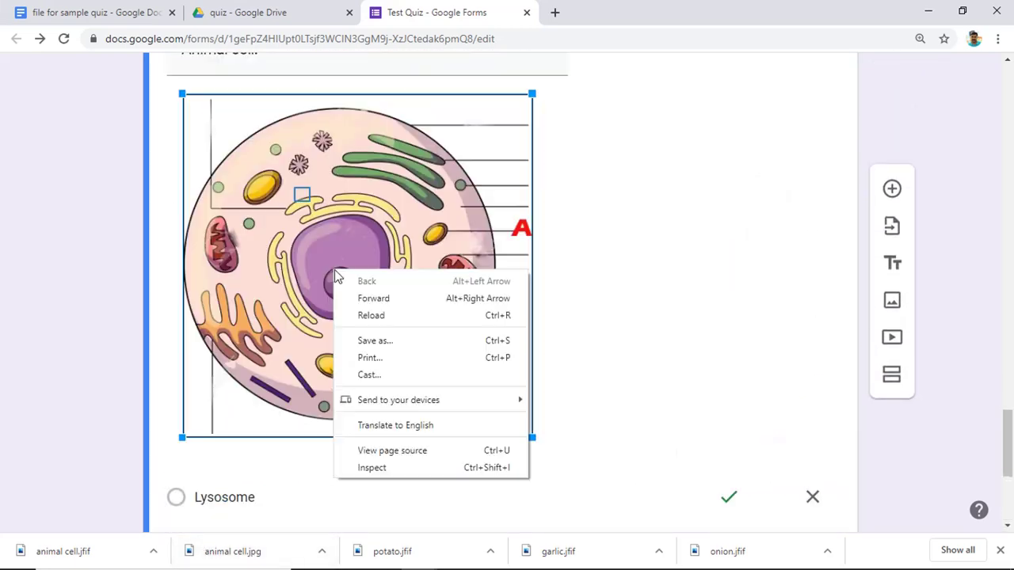
{"action": "left_click", "coordinate": [307, 203]}
{"action": "scroll", "coordinate": [318, 270], "scroll_direction": "up", "scroll_amount": 3}
{"action": "scroll", "coordinate": [321, 277], "scroll_direction": "down", "scroll_amount": 3}
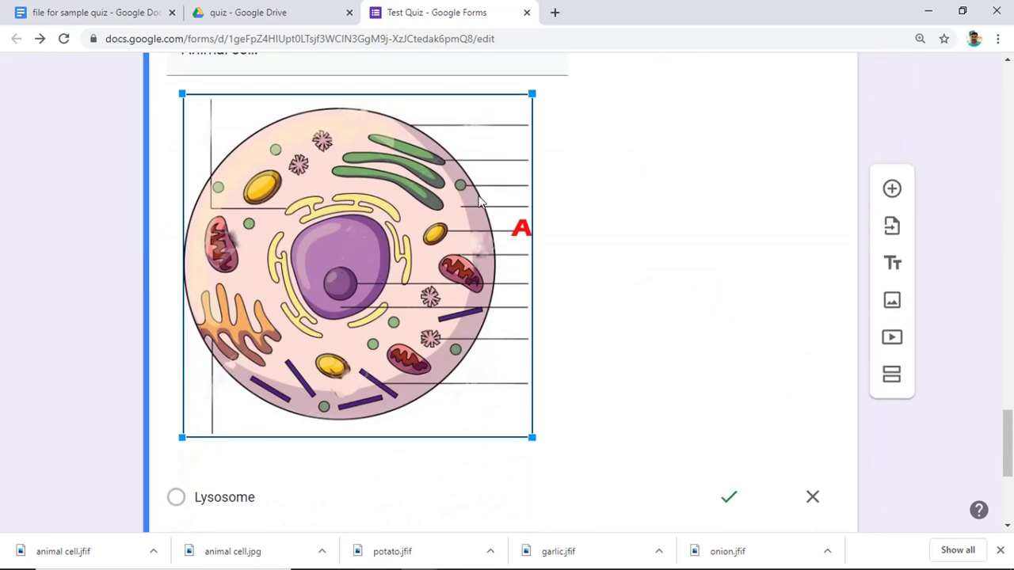
{"action": "scroll", "coordinate": [479, 202], "scroll_direction": "up", "scroll_amount": 4}
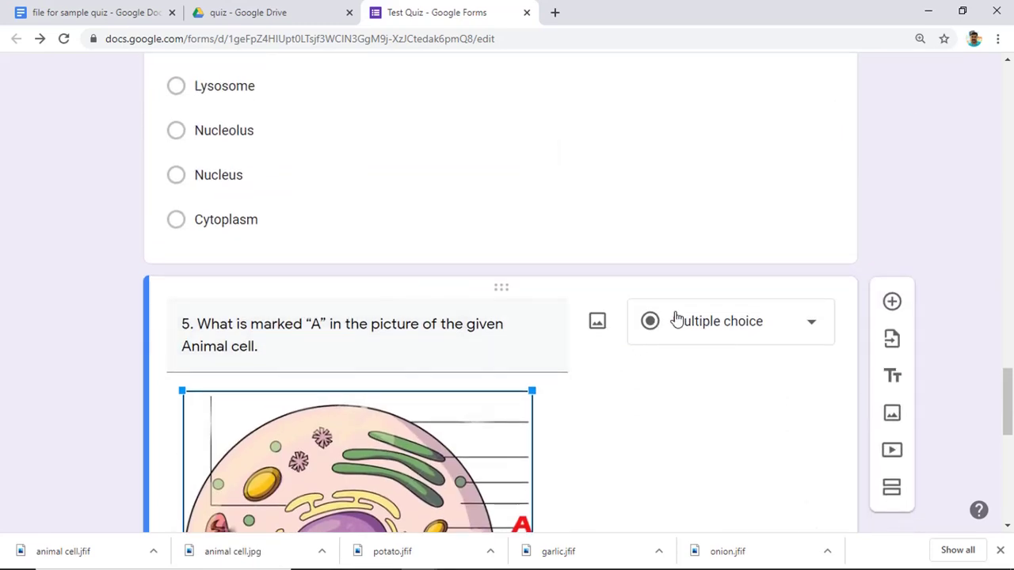
{"action": "scroll", "coordinate": [600, 401], "scroll_direction": "down", "scroll_amount": 8}
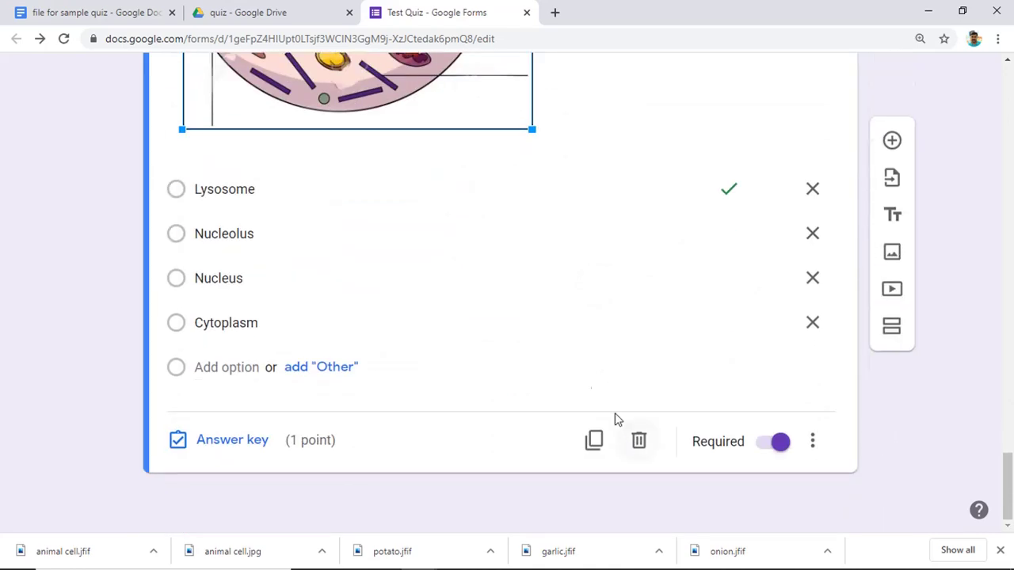
{"action": "left_click", "coordinate": [638, 440]}
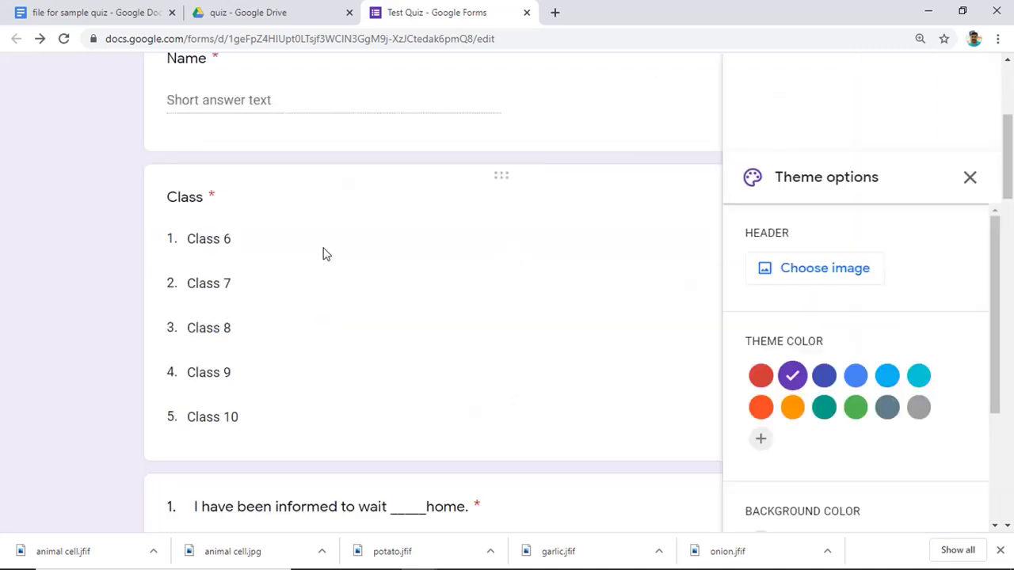
{"action": "scroll", "coordinate": [322, 254], "scroll_direction": "down", "scroll_amount": 5}
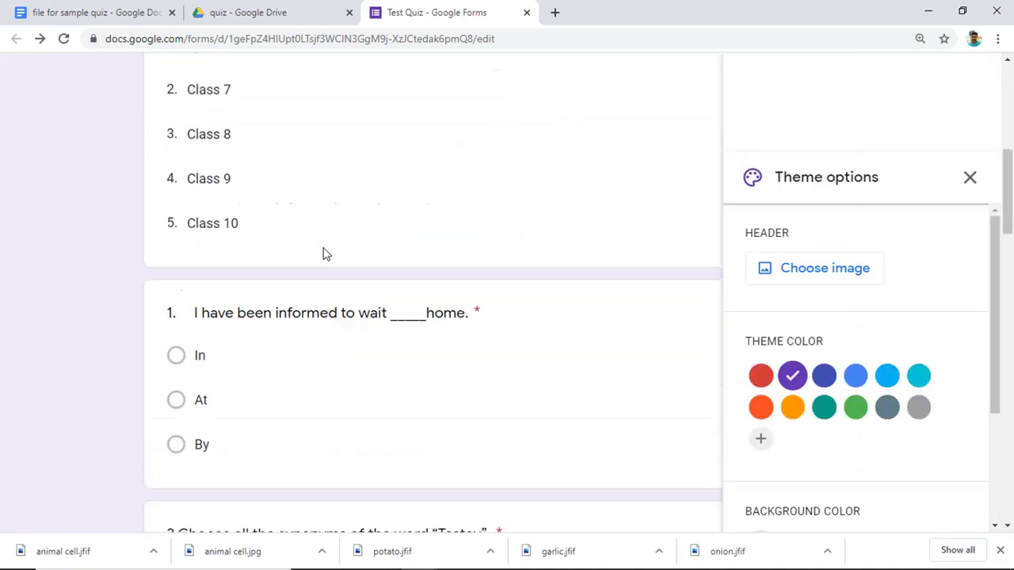
{"action": "scroll", "coordinate": [323, 249], "scroll_direction": "up", "scroll_amount": 7}
{"action": "left_click", "coordinate": [971, 178]}
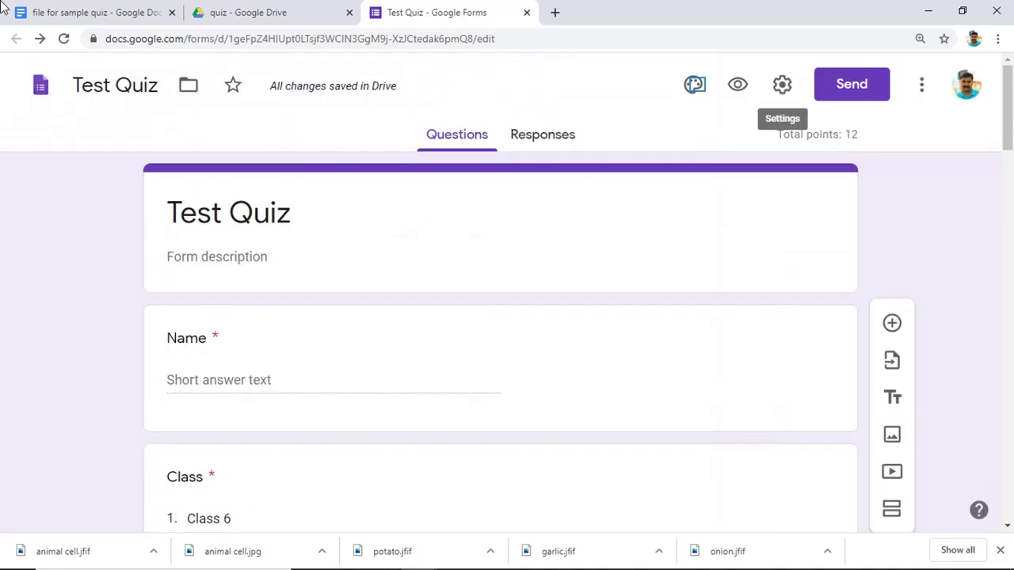
- Upload “Banner for form.jpg” from the Desktop as the form's header image and close the theme options
{"action": "left_click", "coordinate": [695, 86]}
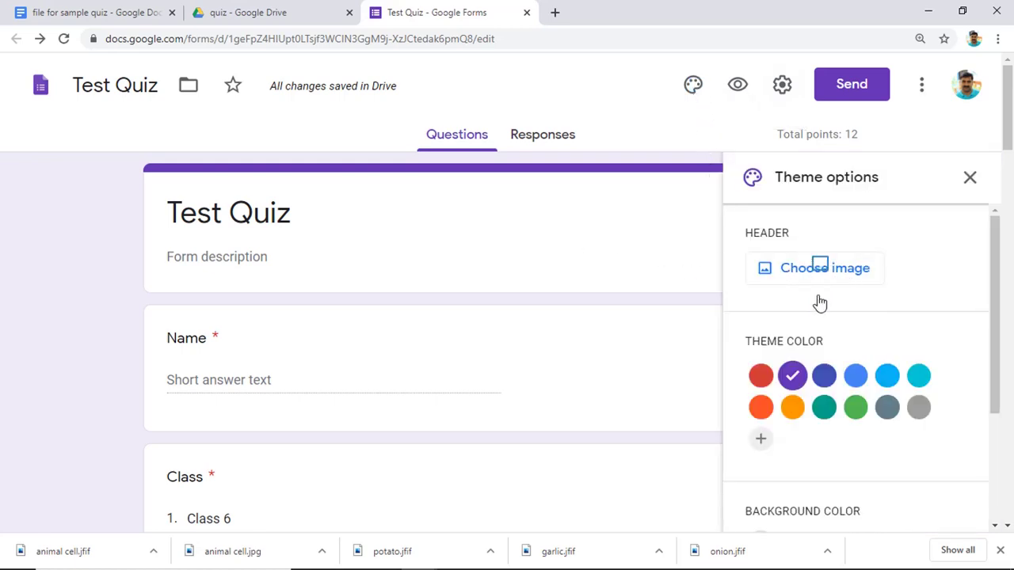
{"action": "left_click", "coordinate": [821, 267]}
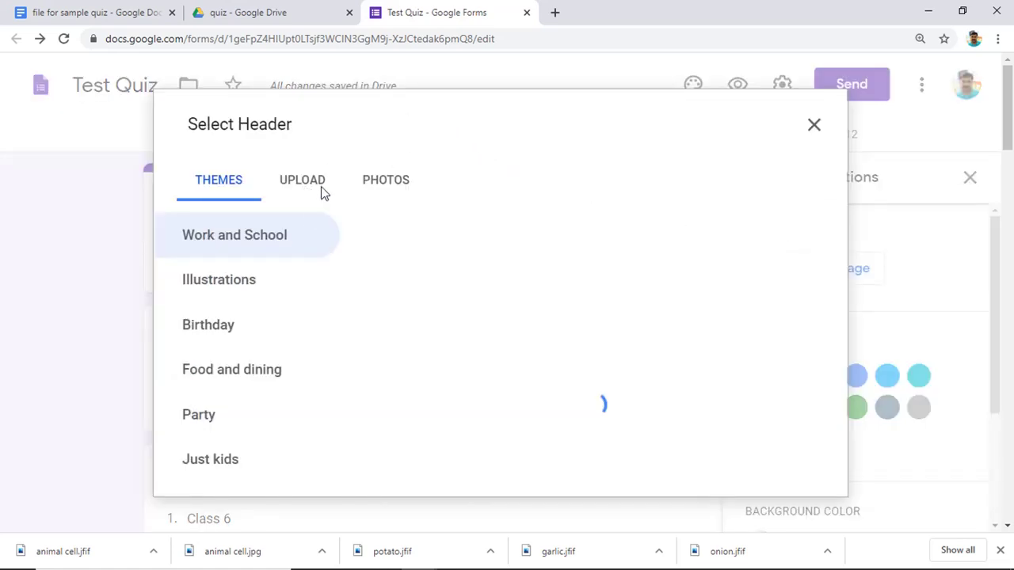
{"action": "scroll", "coordinate": [669, 374], "scroll_direction": "down", "scroll_amount": 5}
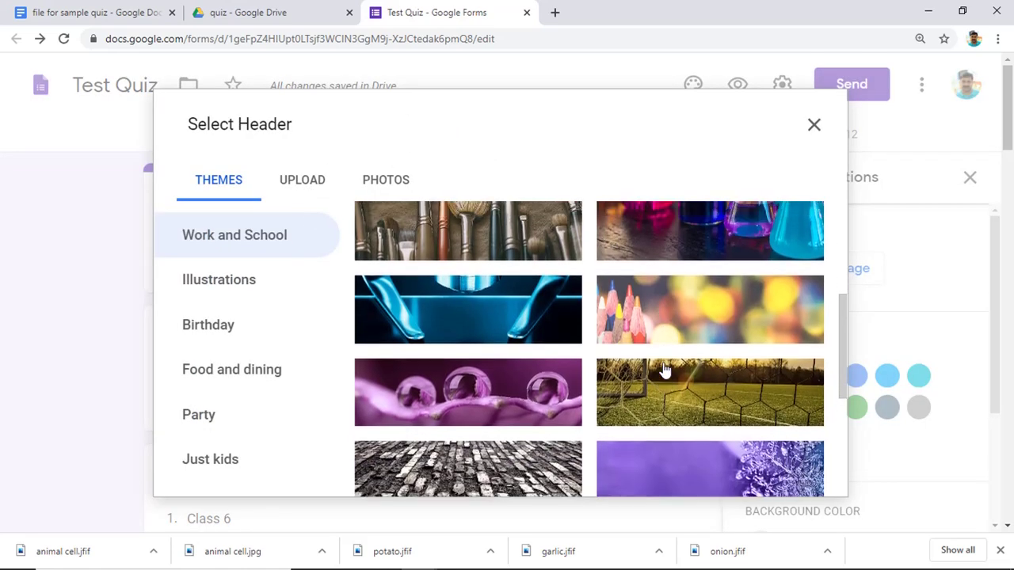
{"action": "scroll", "coordinate": [407, 219], "scroll_direction": "up", "scroll_amount": 8}
{"action": "left_click", "coordinate": [292, 184]}
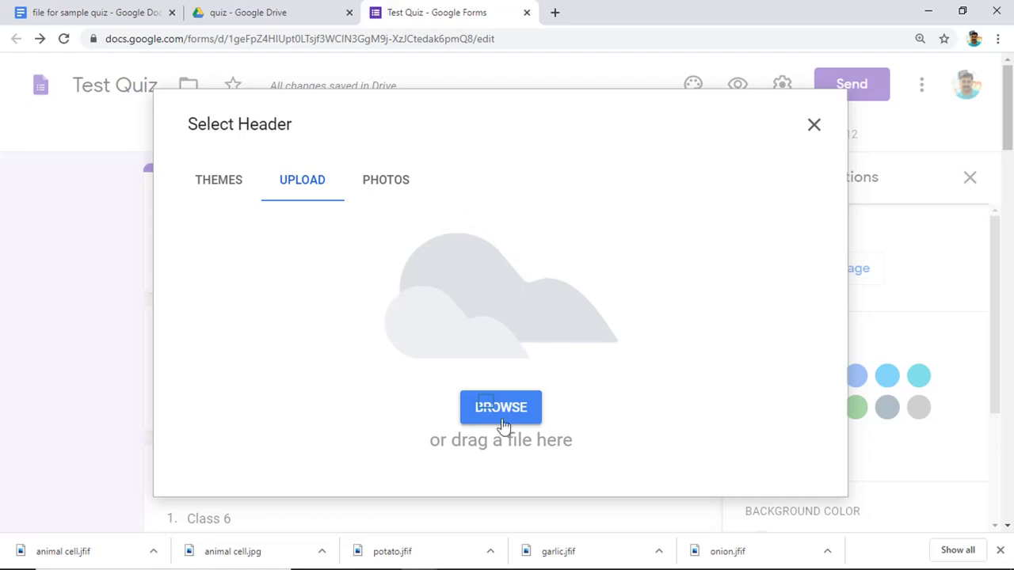
{"action": "left_click", "coordinate": [483, 391]}
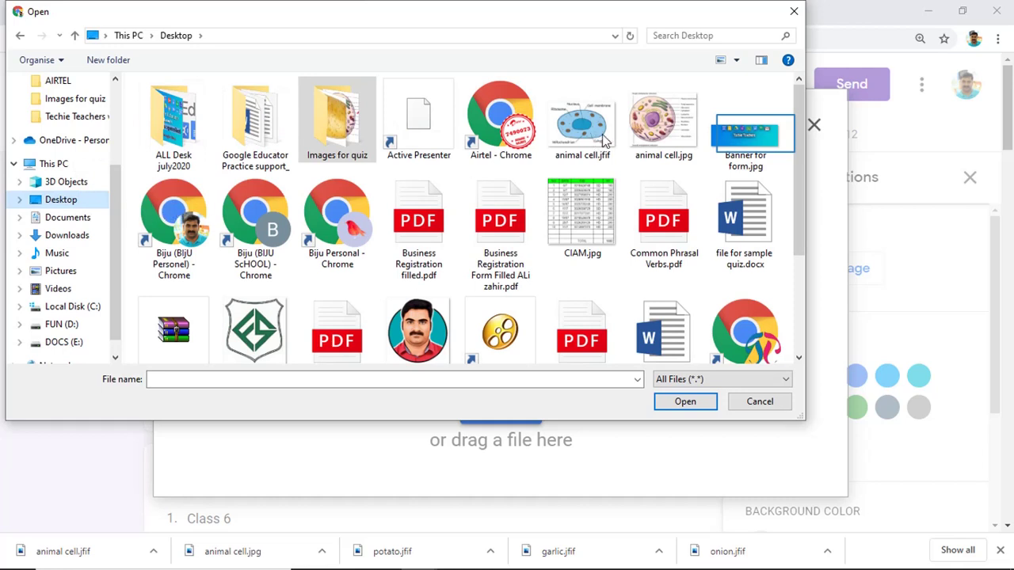
{"action": "left_click", "coordinate": [753, 142]}
{"action": "left_click", "coordinate": [687, 401]}
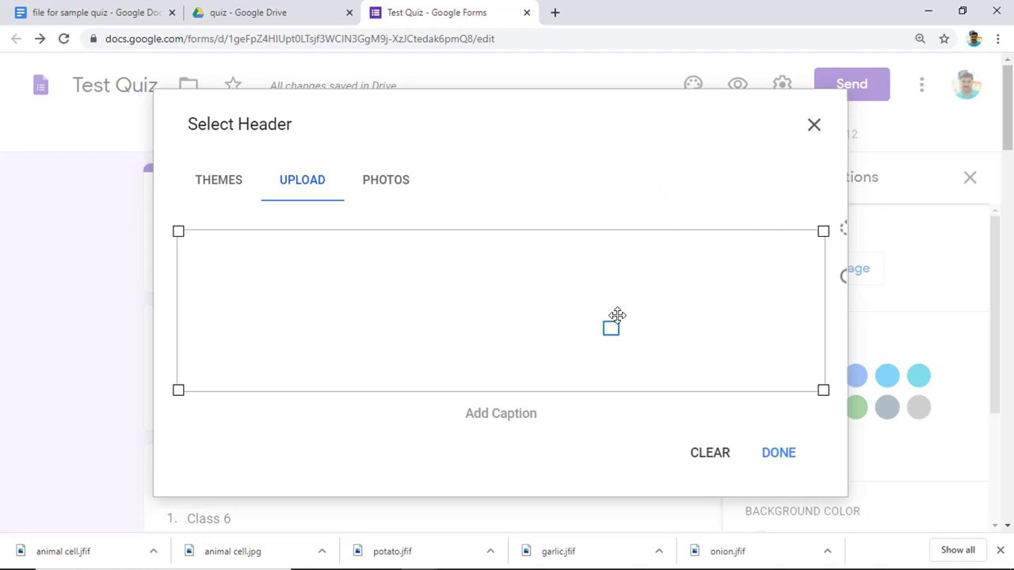
{"action": "left_click", "coordinate": [777, 452]}
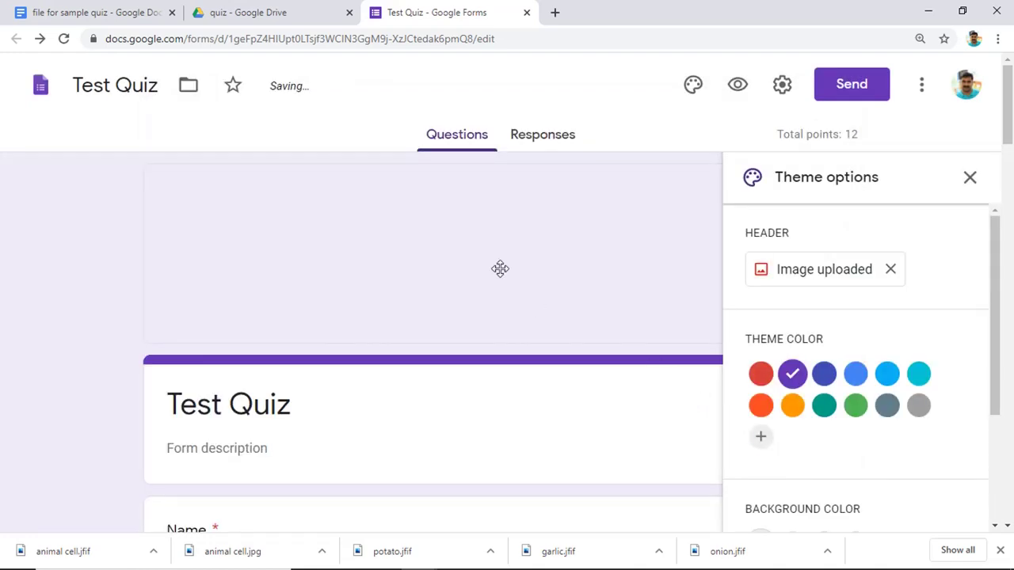
{"action": "scroll", "coordinate": [581, 301], "scroll_direction": "down", "scroll_amount": 4}
{"action": "scroll", "coordinate": [581, 301], "scroll_direction": "up", "scroll_amount": 3}
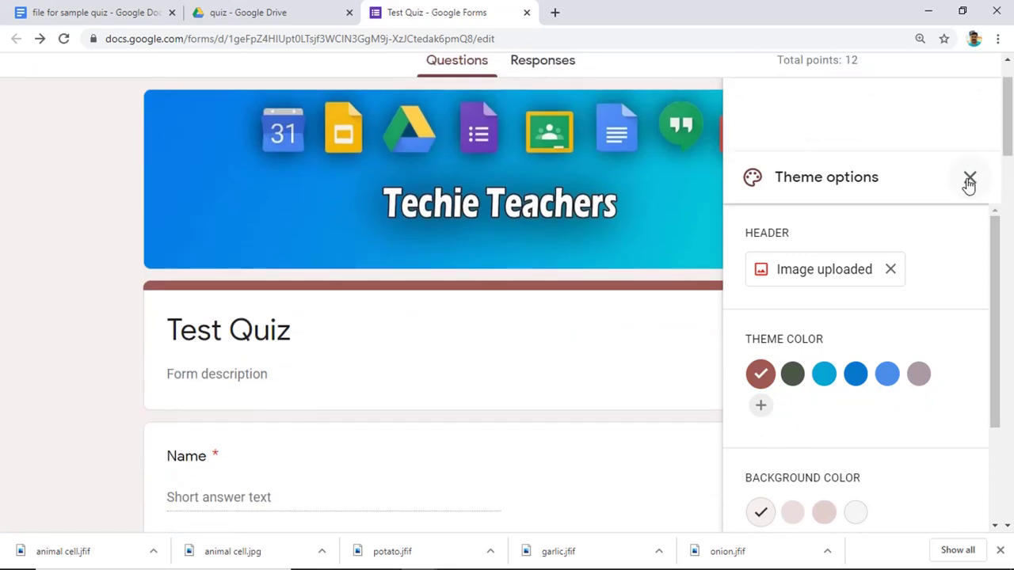
{"action": "left_click", "coordinate": [969, 179]}
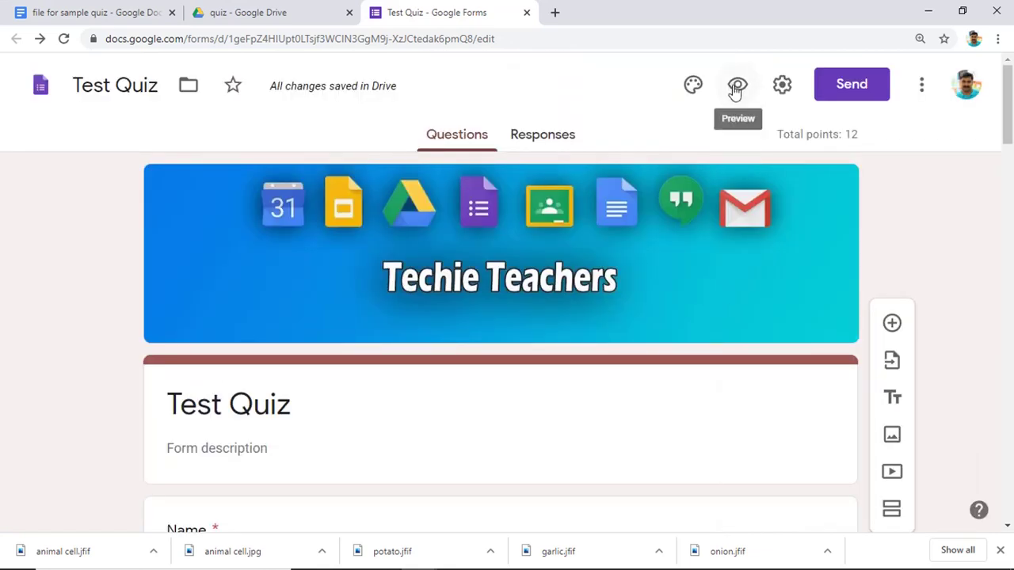
- Generate the shortened link for sending the quiz form and copy it
{"action": "left_click", "coordinate": [737, 87]}
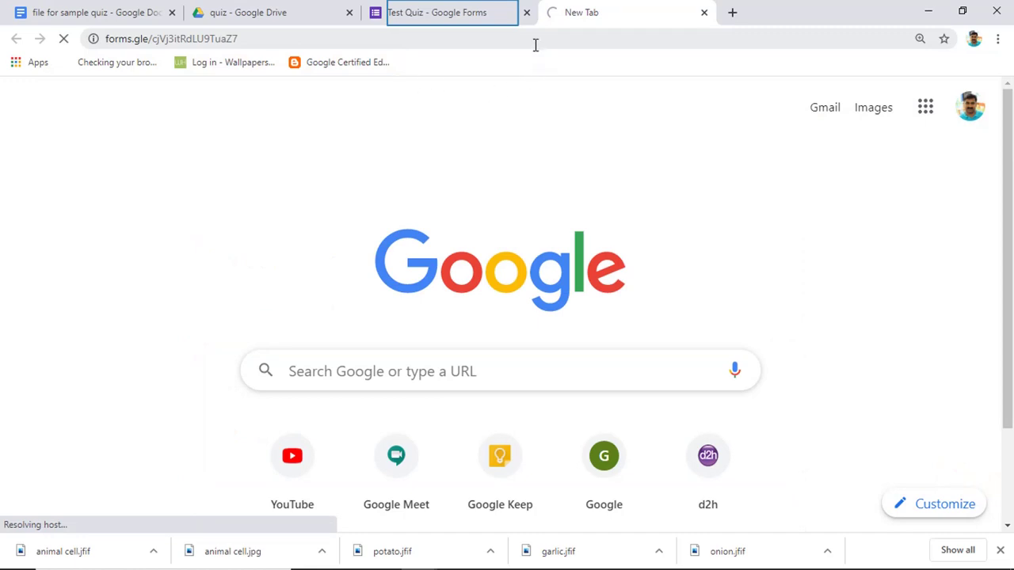
{"action": "left_click", "coordinate": [463, 15]}
{"action": "left_click", "coordinate": [181, 173]}
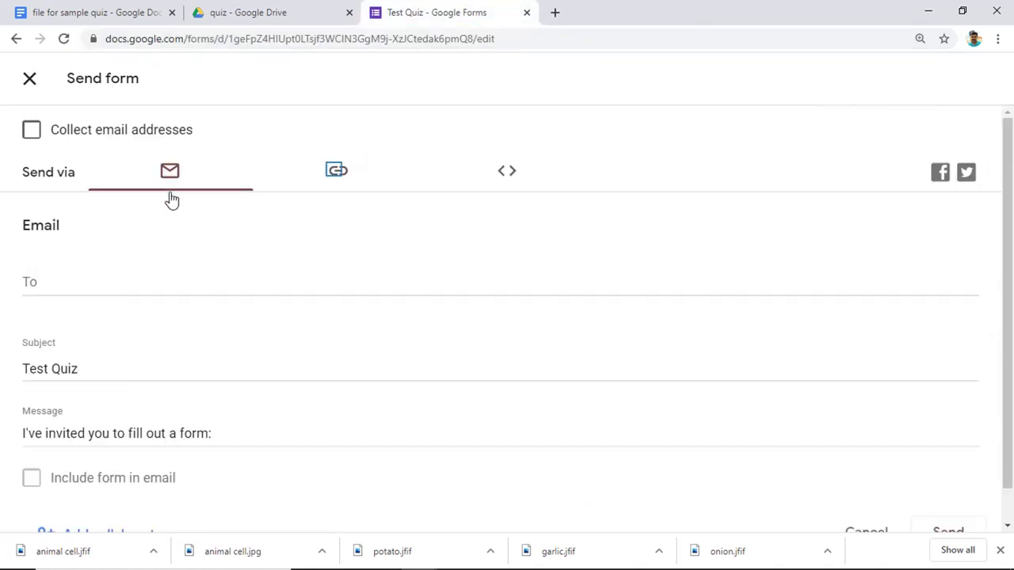
{"action": "left_click", "coordinate": [326, 181]}
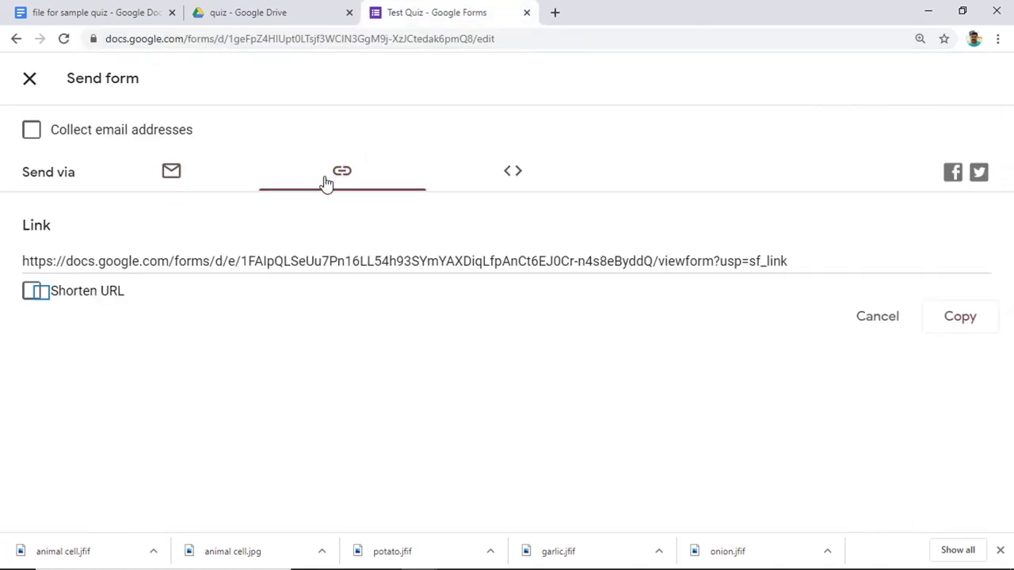
{"action": "left_click", "coordinate": [94, 293]}
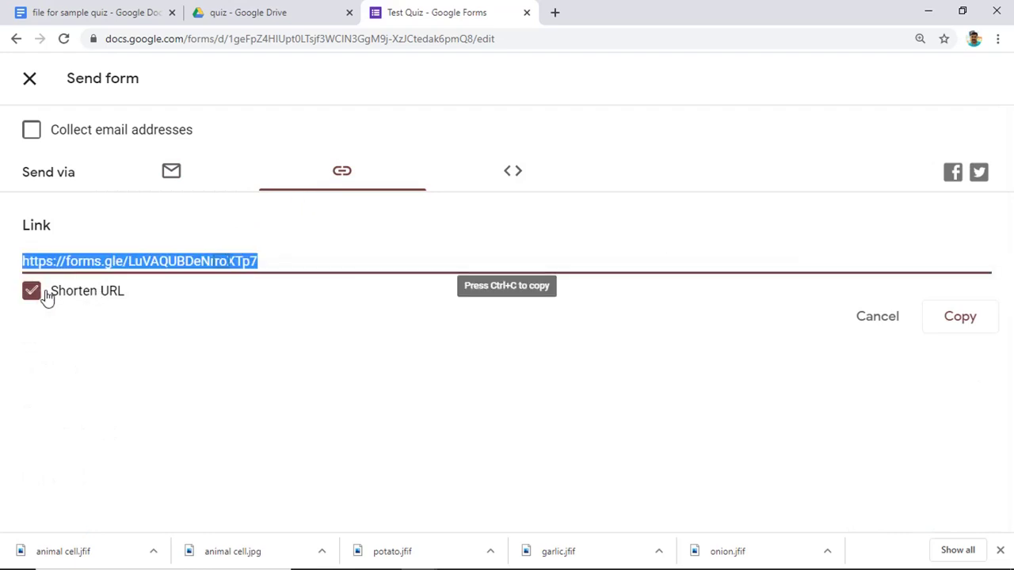
{"action": "right_click", "coordinate": [228, 263]}
{"action": "left_click", "coordinate": [252, 274]}
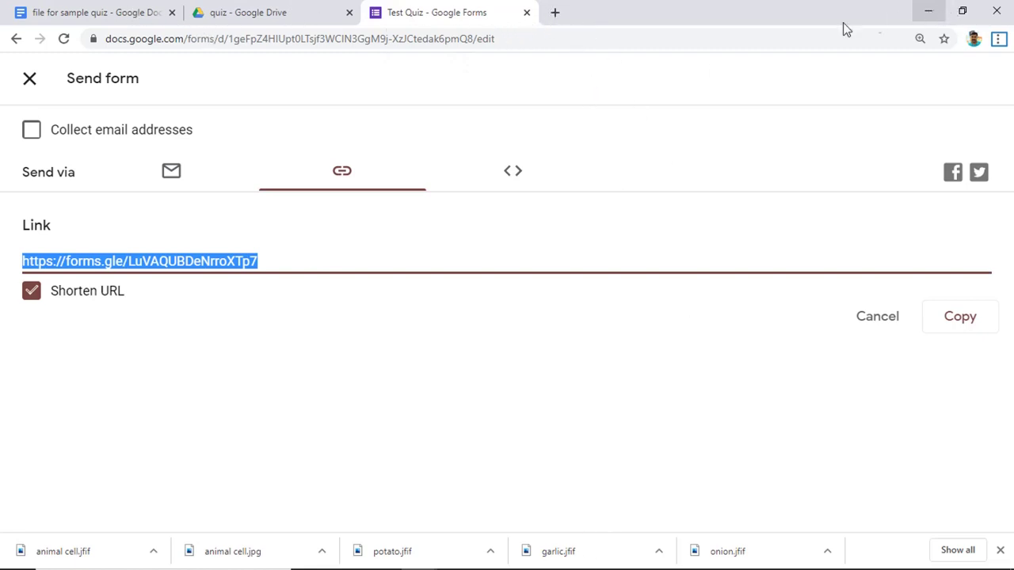
- Open the copied quiz link in a new incognito window
{"action": "left_click", "coordinate": [998, 39]}
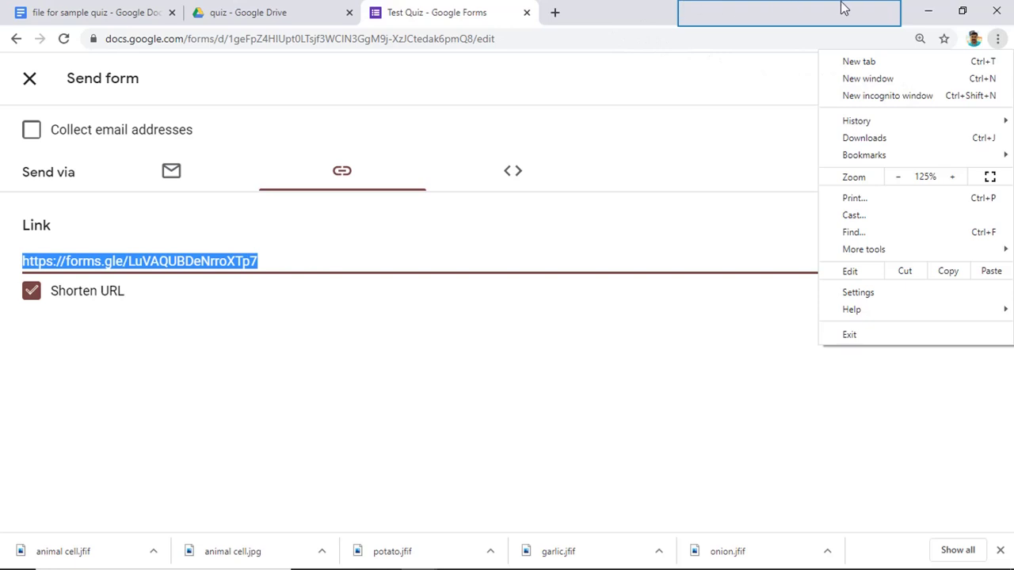
{"action": "key", "text": "Escape"}
{"action": "left_click", "coordinate": [1000, 42]}
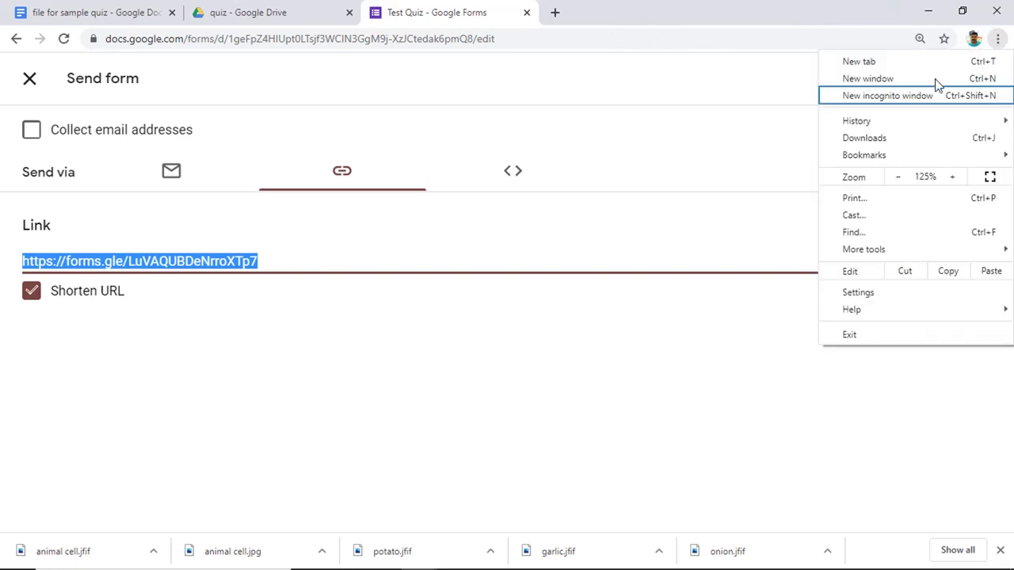
{"action": "left_click", "coordinate": [903, 96]}
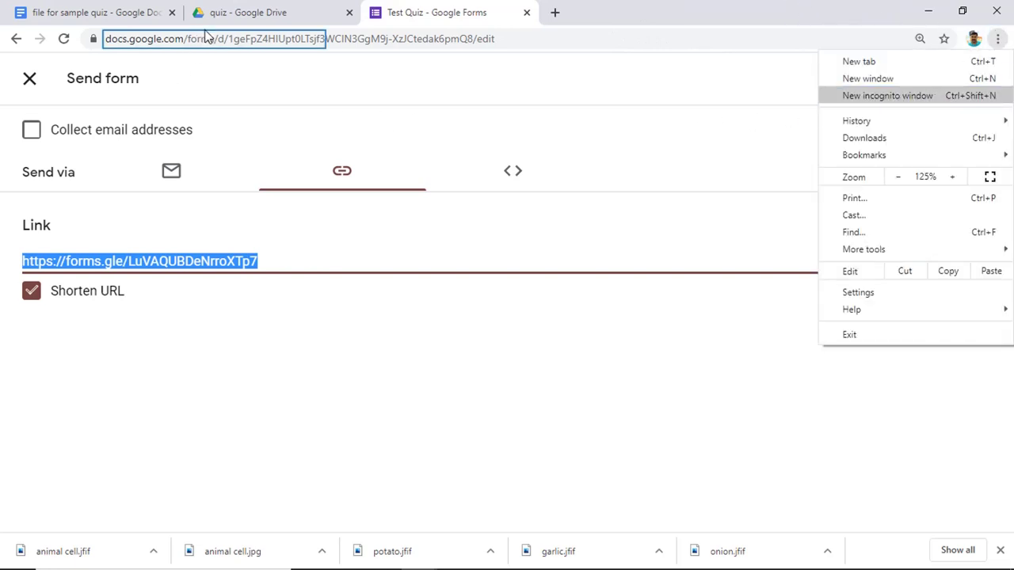
{"action": "key", "text": "ctrl+v"}
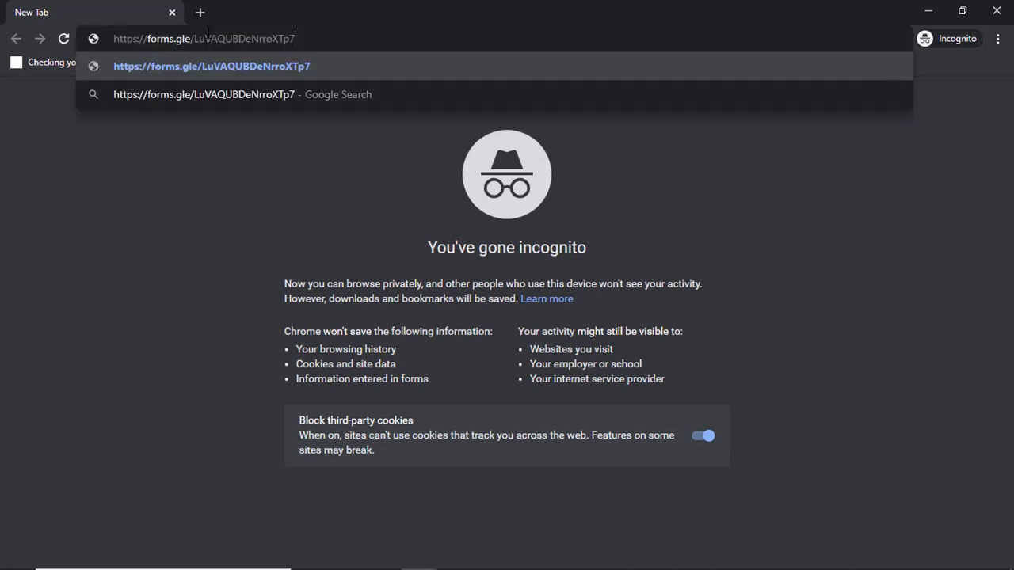
{"action": "key", "text": "Return"}
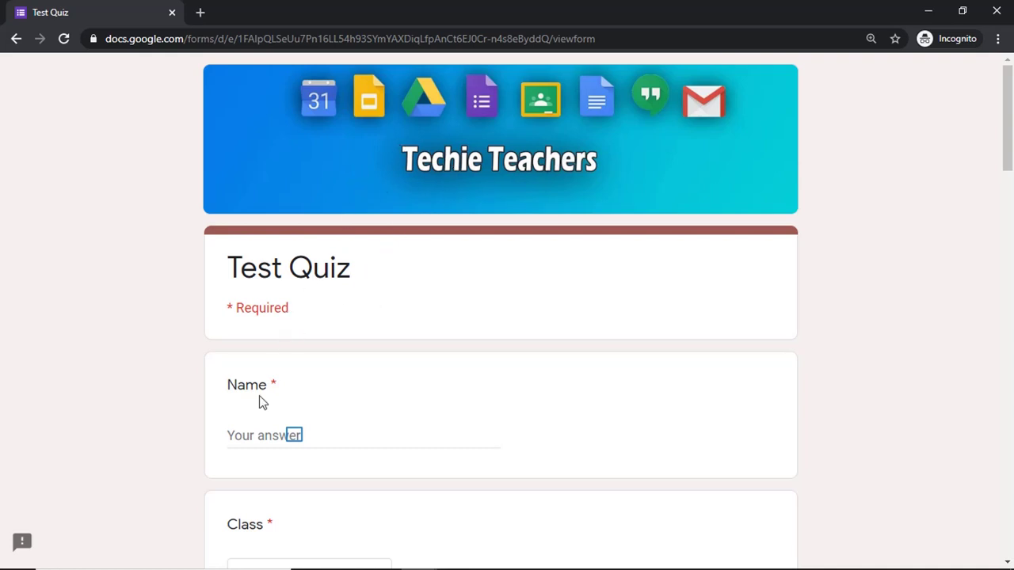
- Fill in the respondent's name and select Class 9 as the class in the quiz form
{"action": "left_click", "coordinate": [296, 435]}
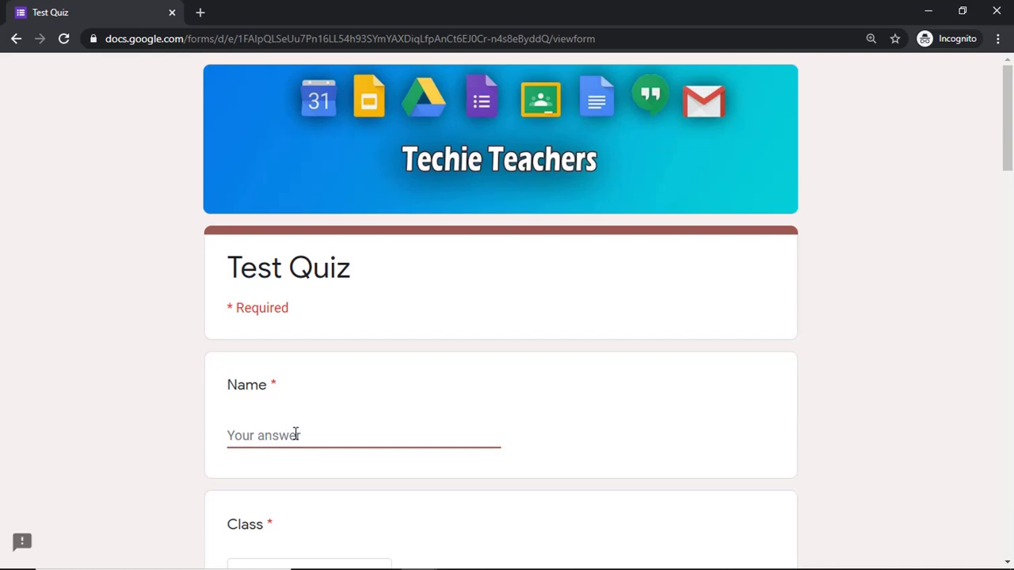
{"action": "type", "text": "Tina"}
{"action": "scroll", "coordinate": [292, 437], "scroll_direction": "down", "scroll_amount": 2}
{"action": "left_click", "coordinate": [287, 448]}
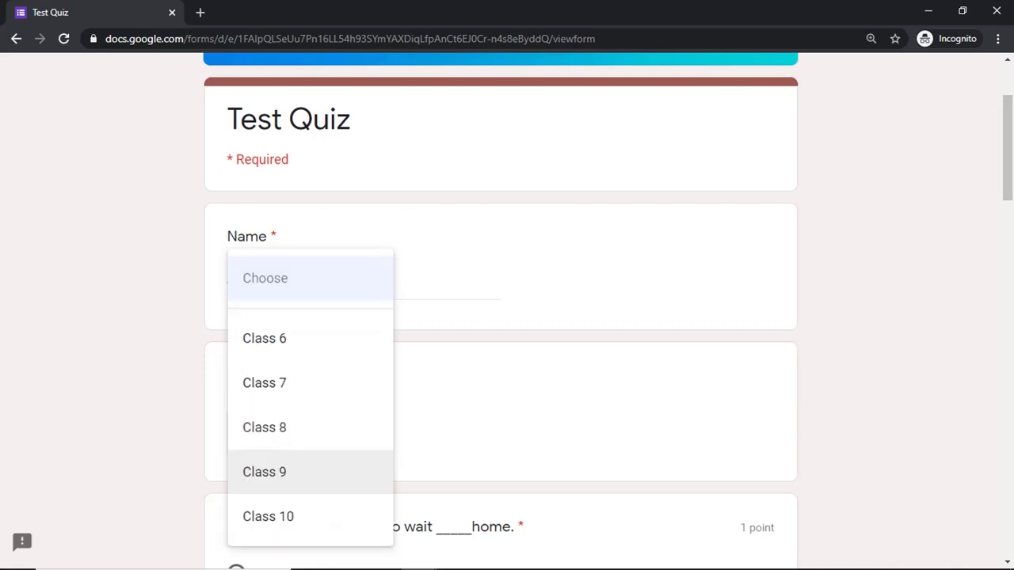
{"action": "left_click", "coordinate": [264, 472]}
- Answer question 1 with At, and select Delicious, Palatable, Mouth-watering, Toothsome and Appetizing in question 3
{"action": "scroll", "coordinate": [375, 428], "scroll_direction": "down", "scroll_amount": 3}
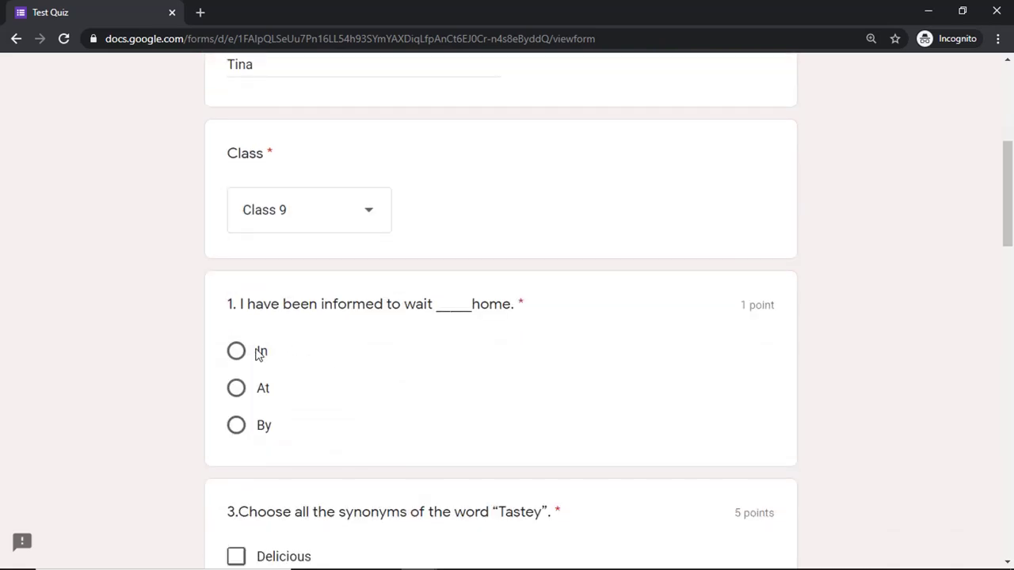
{"action": "left_click", "coordinate": [236, 388]}
{"action": "scroll", "coordinate": [261, 435], "scroll_direction": "down", "scroll_amount": 1}
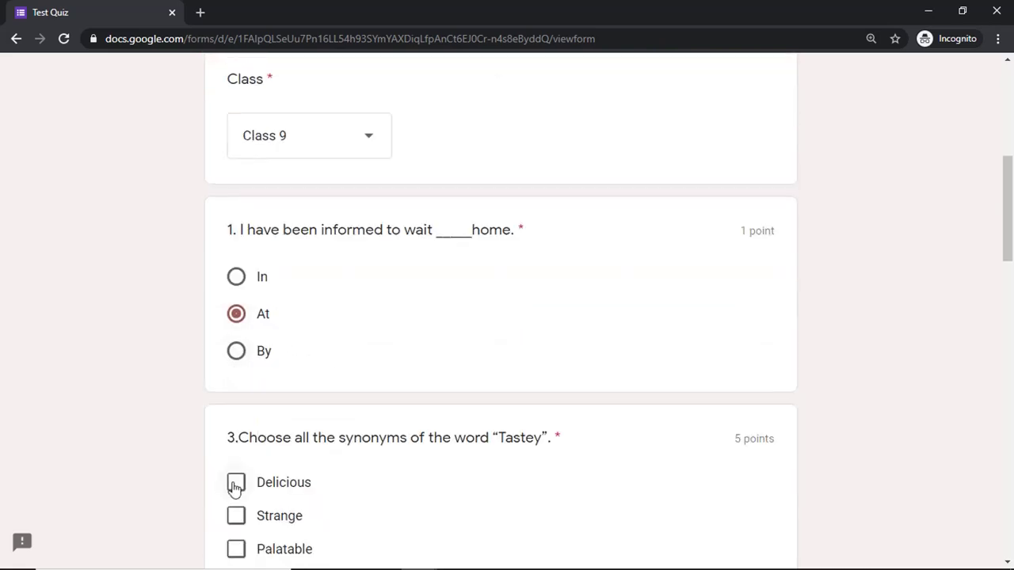
{"action": "scroll", "coordinate": [235, 487], "scroll_direction": "down", "scroll_amount": 3}
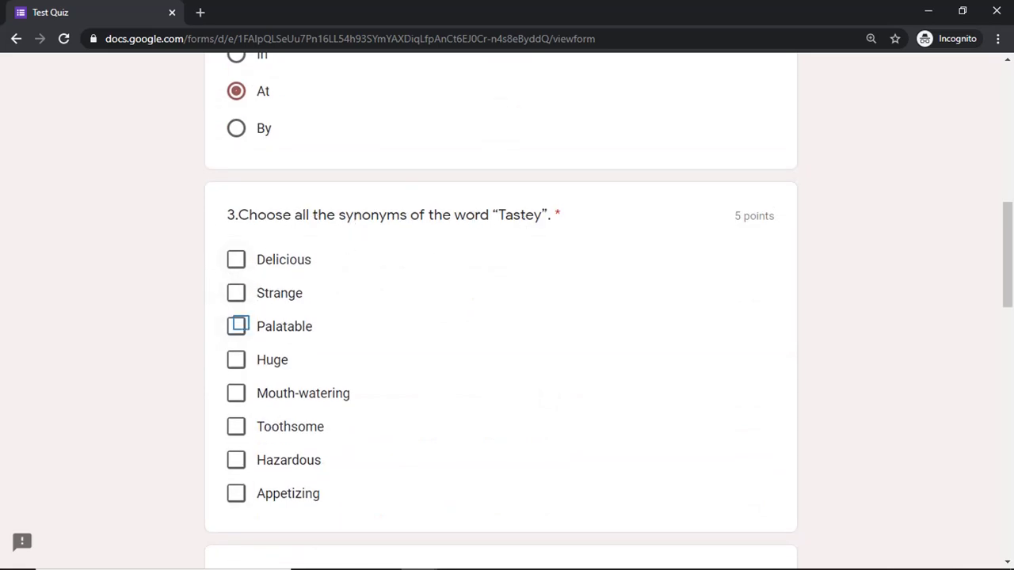
{"action": "left_click", "coordinate": [239, 325]}
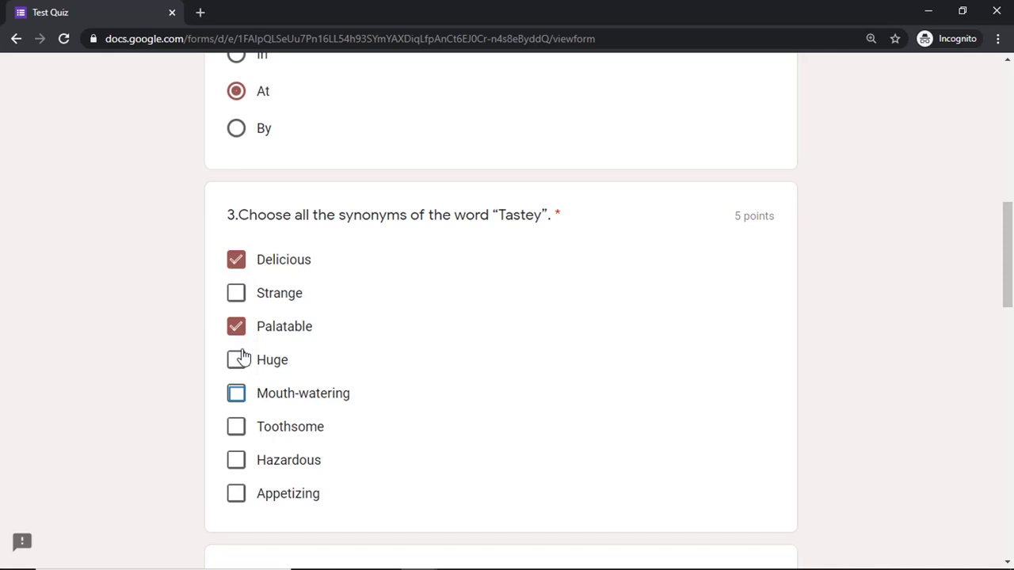
{"action": "left_click", "coordinate": [236, 394]}
{"action": "left_click", "coordinate": [235, 431]}
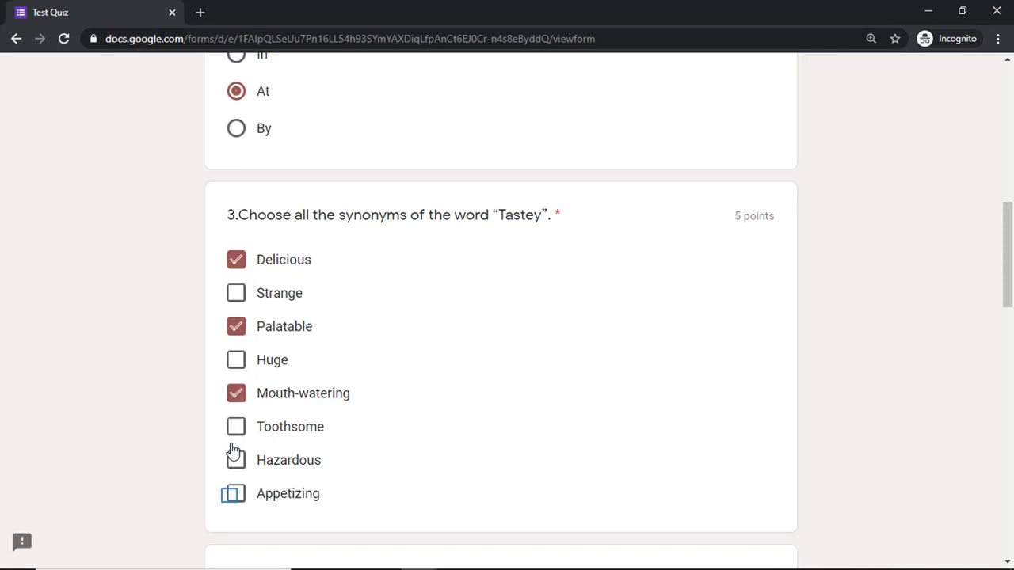
{"action": "left_click", "coordinate": [232, 497]}
- In question 4, match Amazing with Causing great surprise or wonder, Ancient with Very Old, Pretty with Beautiful, and match Accommodation and Convince with their meanings
{"action": "scroll", "coordinate": [306, 469], "scroll_direction": "down", "scroll_amount": 4}
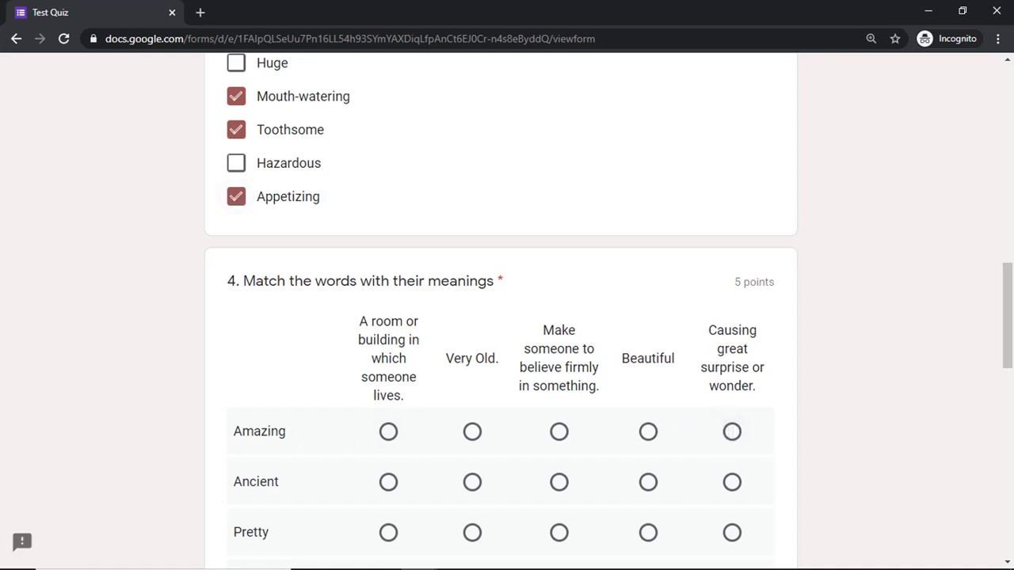
{"action": "left_click", "coordinate": [732, 432]}
{"action": "scroll", "coordinate": [426, 339], "scroll_direction": "down", "scroll_amount": 2}
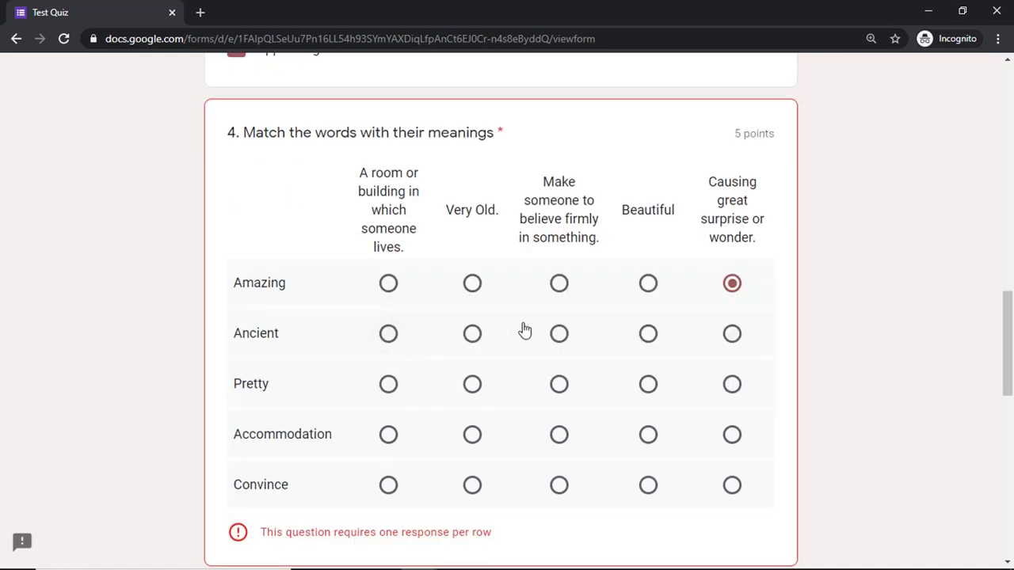
{"action": "left_click", "coordinate": [474, 337]}
{"action": "scroll", "coordinate": [395, 433], "scroll_direction": "down", "scroll_amount": 1}
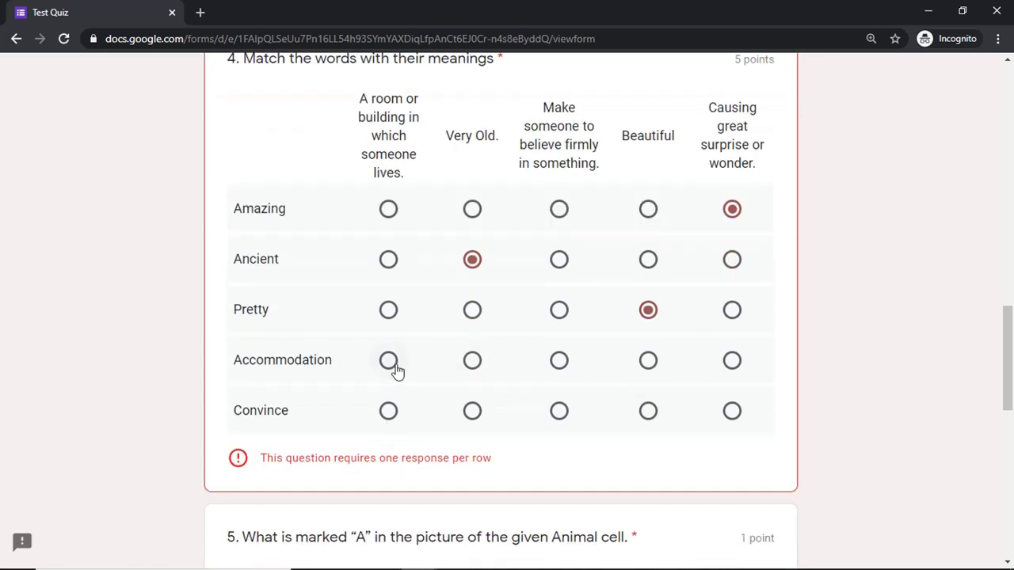
{"action": "left_click", "coordinate": [388, 360]}
{"action": "left_click", "coordinate": [560, 411]}
- Answer question 5 about the animal cell picture with Lysosome and submit the quiz response
{"action": "scroll", "coordinate": [439, 430], "scroll_direction": "down", "scroll_amount": 5}
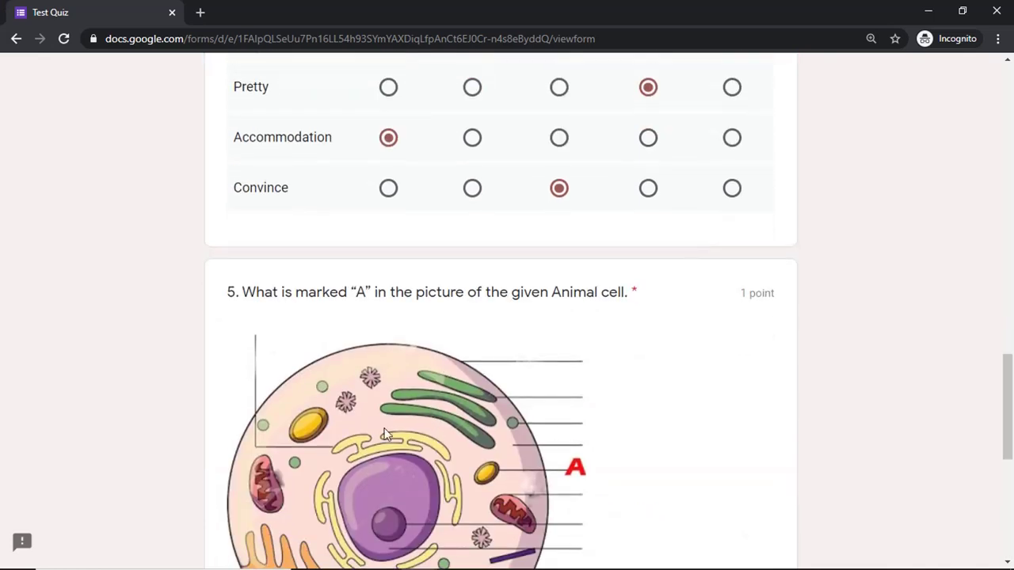
{"action": "scroll", "coordinate": [486, 360], "scroll_direction": "down", "scroll_amount": 3}
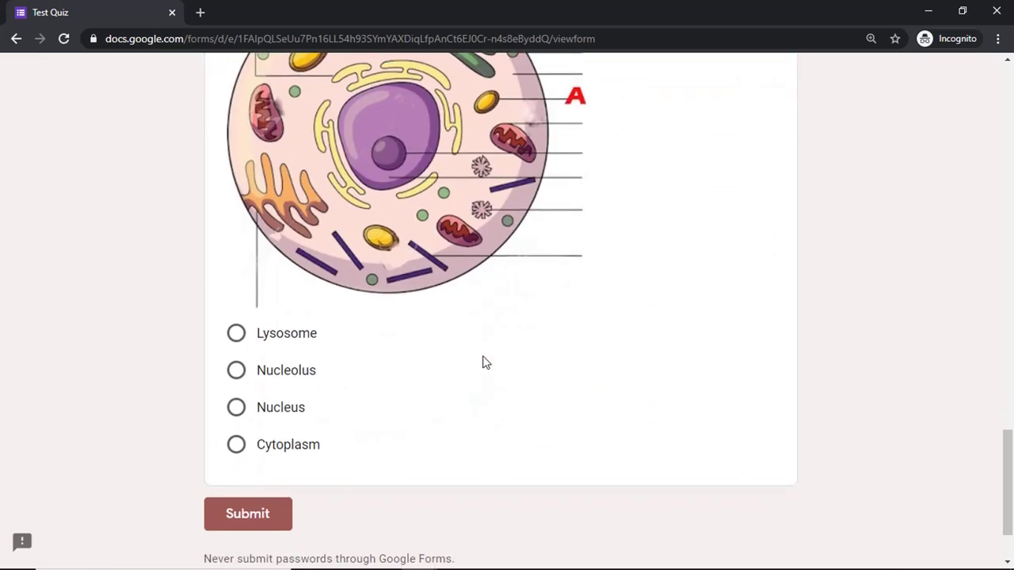
{"action": "left_click", "coordinate": [236, 332]}
{"action": "scroll", "coordinate": [320, 353], "scroll_direction": "down", "scroll_amount": 1}
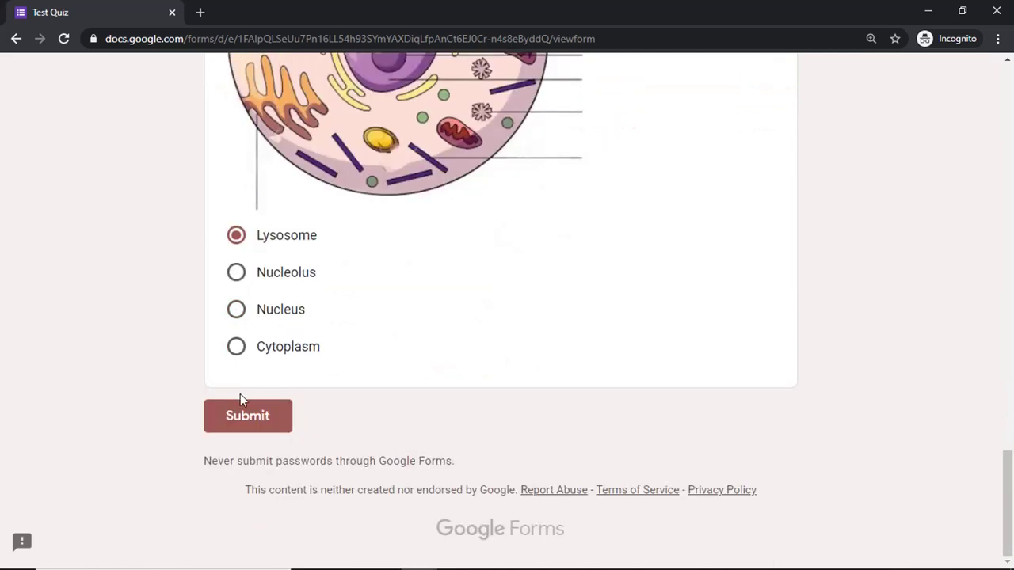
{"action": "left_click", "coordinate": [247, 417]}
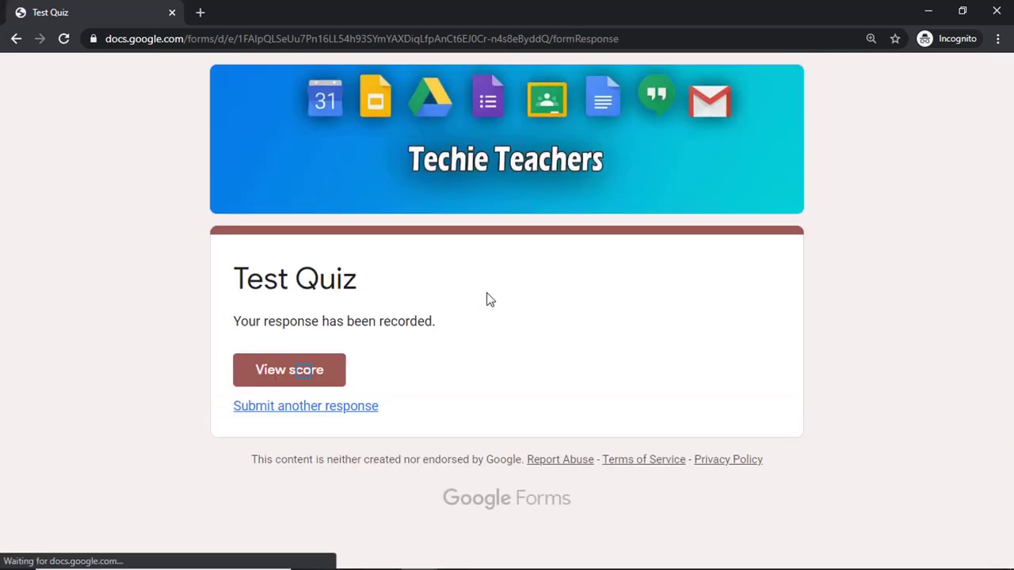
- View the score of the submitted response and review the marked answers and feedback
{"action": "left_click", "coordinate": [305, 377]}
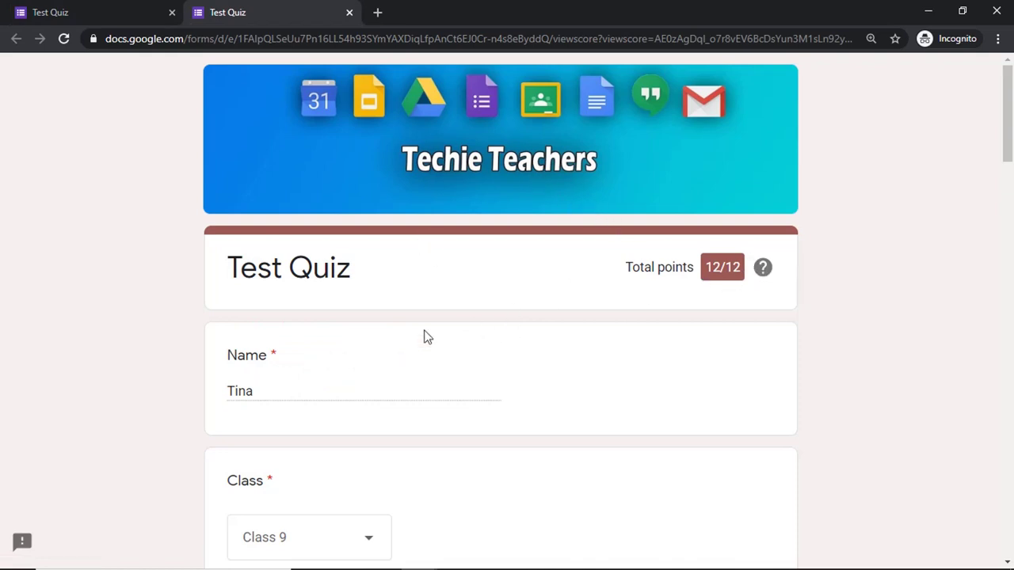
{"action": "scroll", "coordinate": [404, 357], "scroll_direction": "down", "scroll_amount": 14}
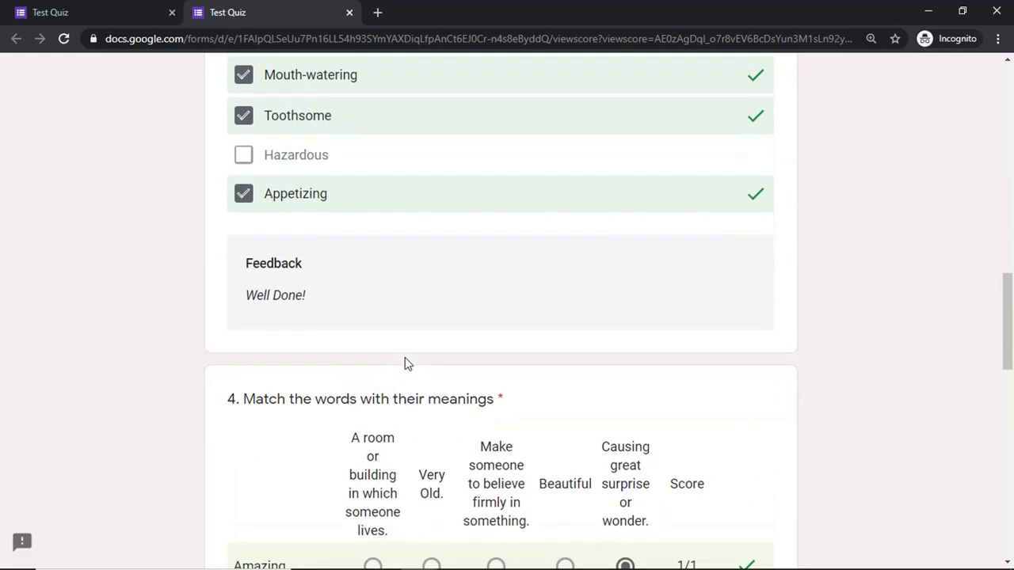
{"action": "scroll", "coordinate": [405, 357], "scroll_direction": "down", "scroll_amount": 12}
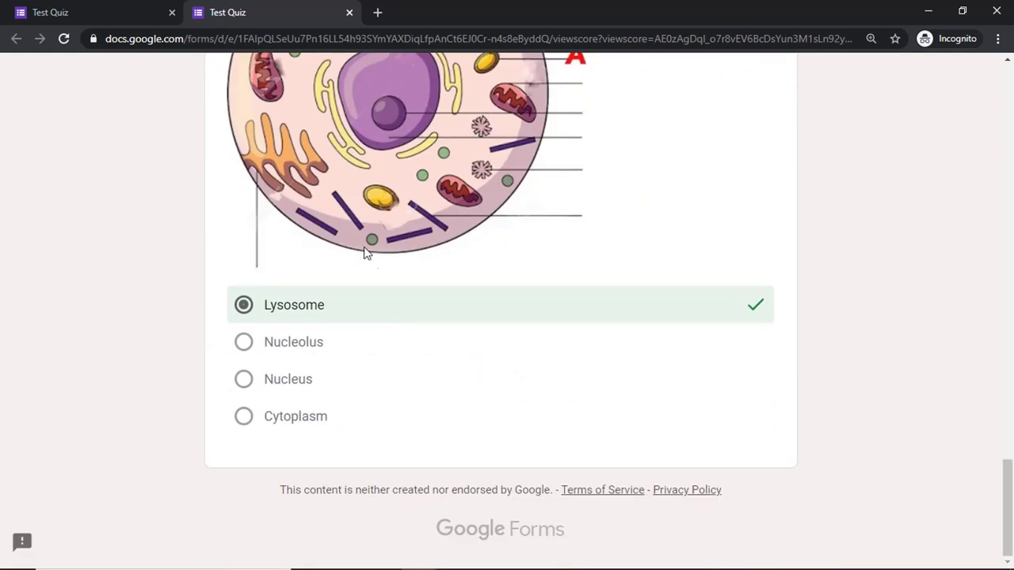
{"action": "scroll", "coordinate": [368, 258], "scroll_direction": "up", "scroll_amount": 15}
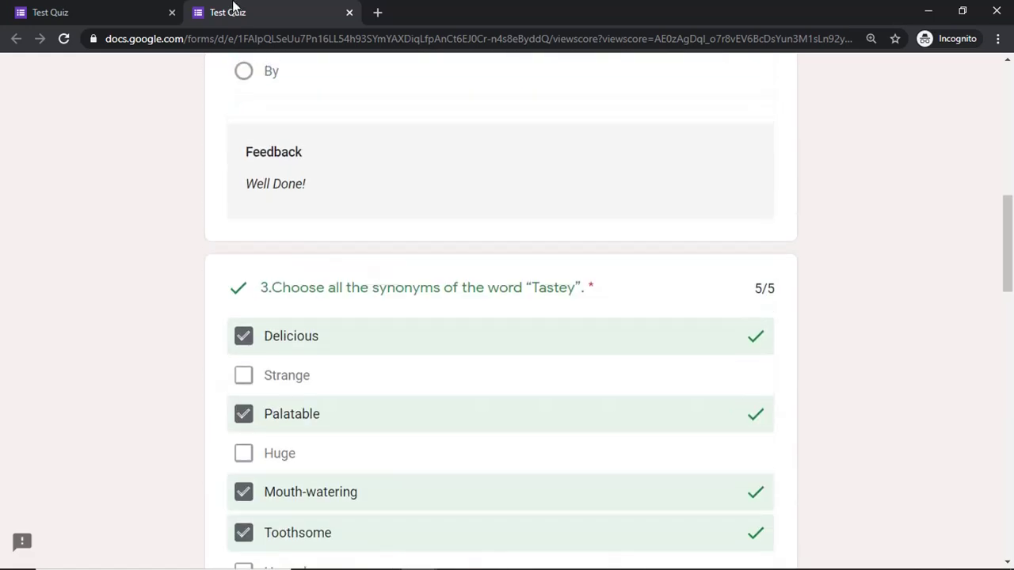
- Return to the Test Quiz editor window and close the Send form page
{"action": "left_click", "coordinate": [4, 8]}
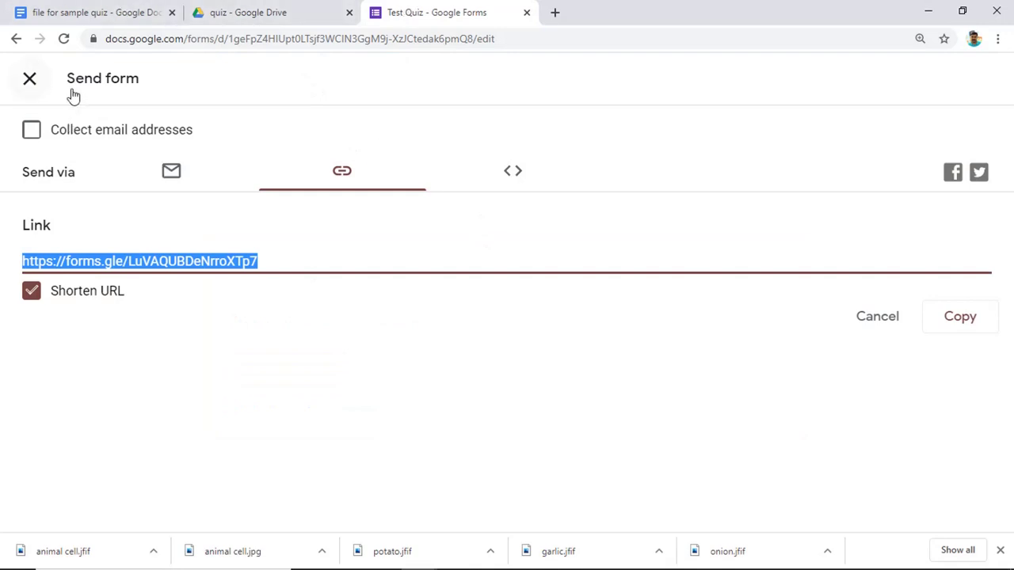
{"action": "left_click", "coordinate": [36, 73]}
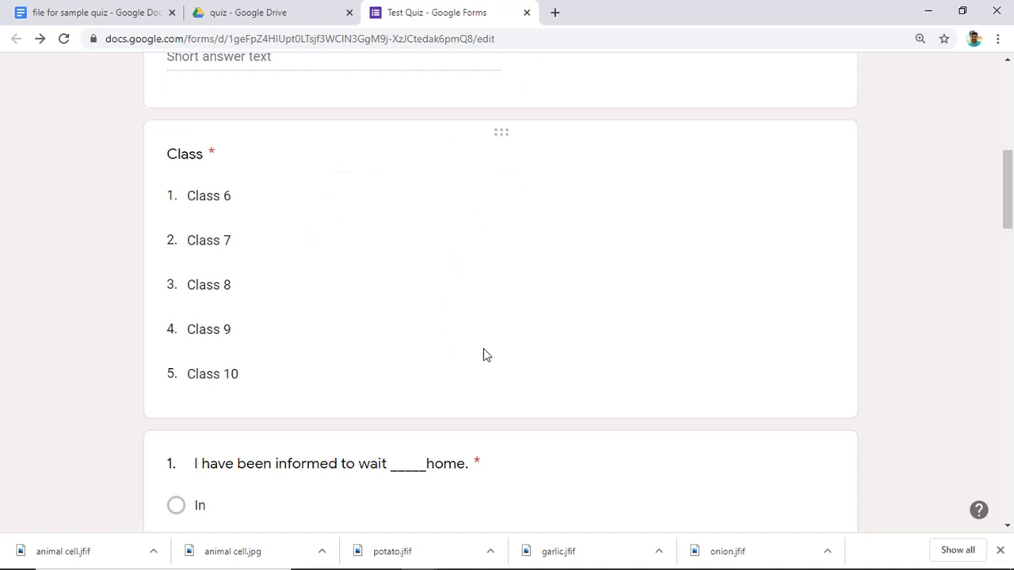
- Turn on Shuffle option order for question 3 about the synonyms of “Tastey”
{"action": "scroll", "coordinate": [485, 355], "scroll_direction": "down", "scroll_amount": 4}
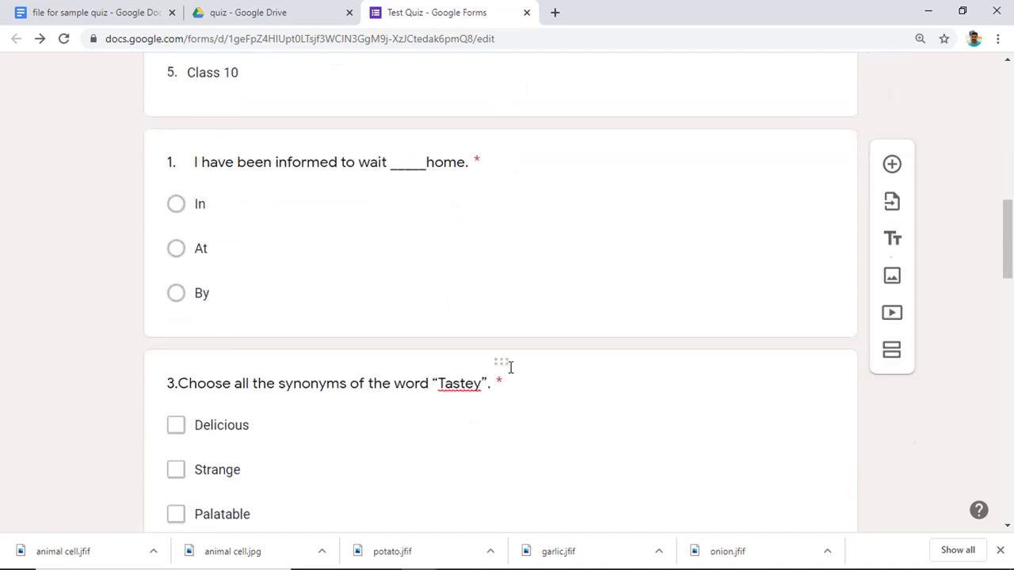
{"action": "scroll", "coordinate": [475, 340], "scroll_direction": "up", "scroll_amount": 4}
{"action": "scroll", "coordinate": [505, 373], "scroll_direction": "down", "scroll_amount": 7}
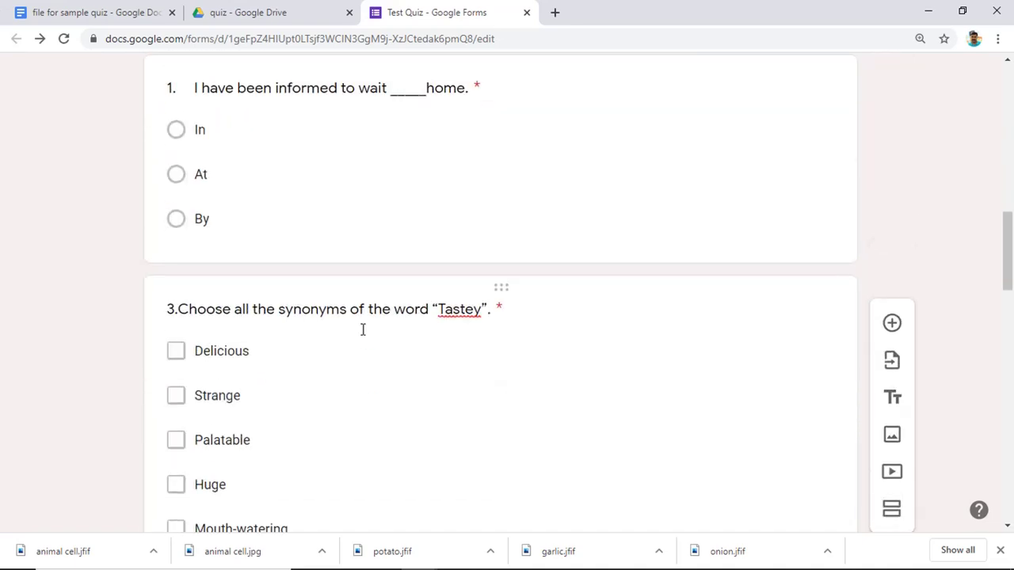
{"action": "scroll", "coordinate": [446, 388], "scroll_direction": "down", "scroll_amount": 1}
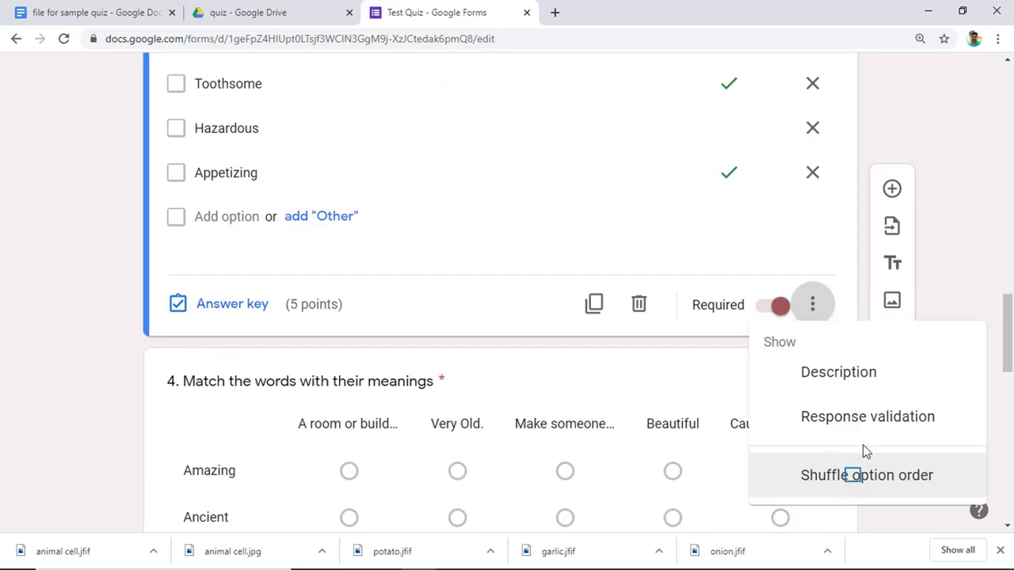
{"action": "left_click", "coordinate": [854, 475]}
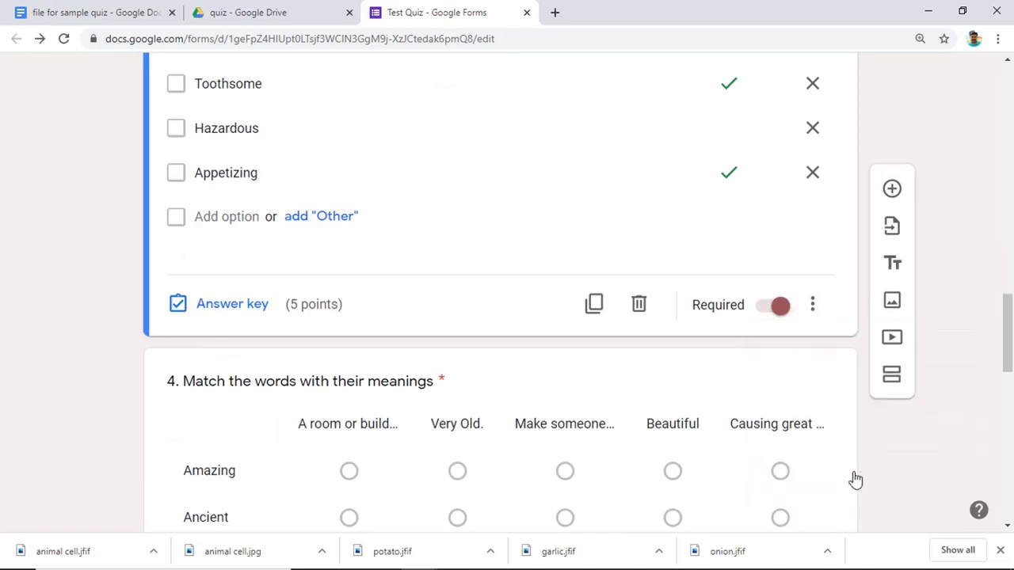
- Go through question 4 and the animal cell question 5 in the editor and return to the form's beginning
{"action": "scroll", "coordinate": [780, 392], "scroll_direction": "down", "scroll_amount": 4}
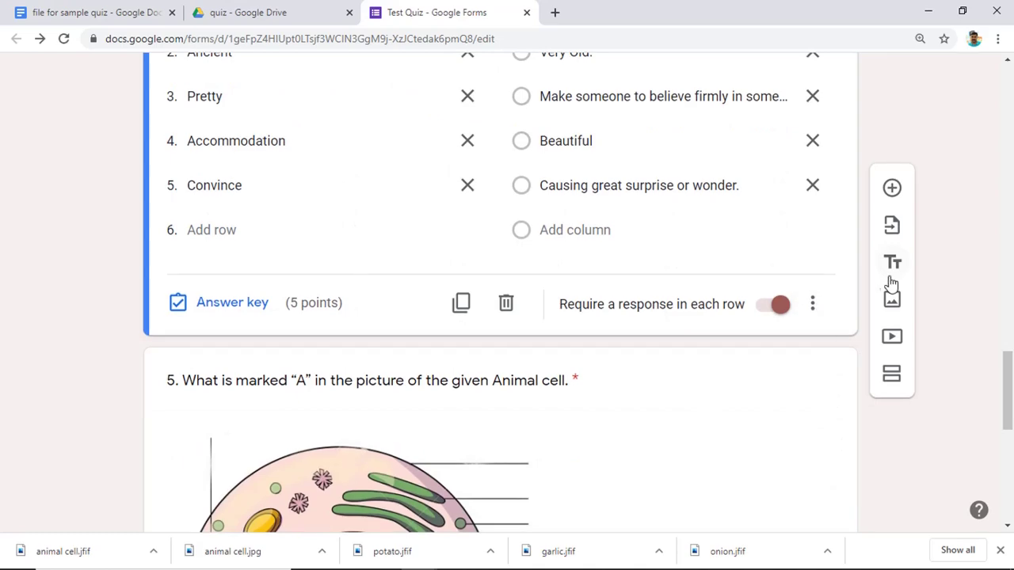
{"action": "scroll", "coordinate": [753, 309], "scroll_direction": "down", "scroll_amount": 7}
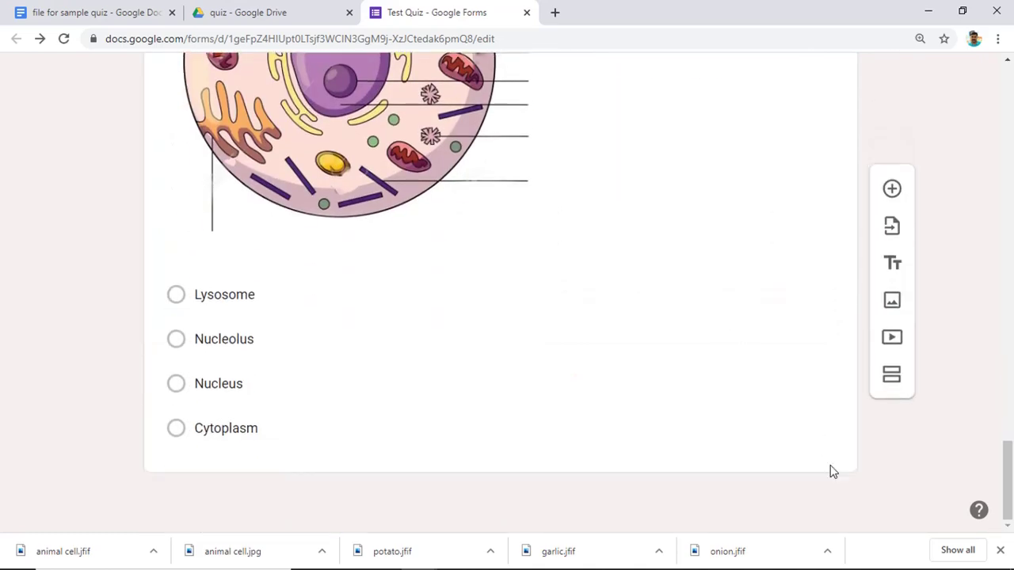
{"action": "scroll", "coordinate": [832, 472], "scroll_direction": "up", "scroll_amount": 5}
{"action": "scroll", "coordinate": [845, 455], "scroll_direction": "down", "scroll_amount": 8}
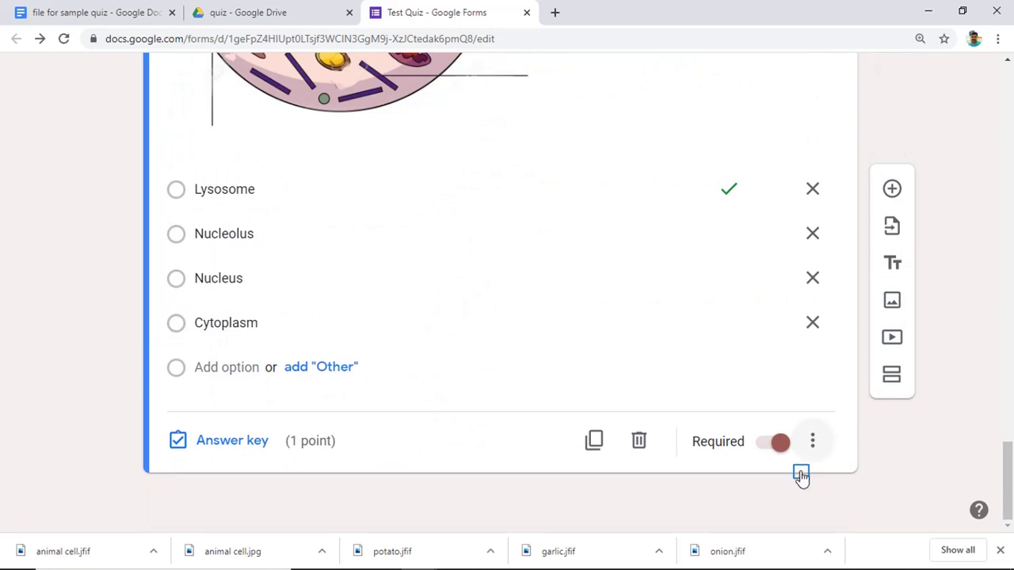
{"action": "scroll", "coordinate": [599, 267], "scroll_direction": "up", "scroll_amount": 15}
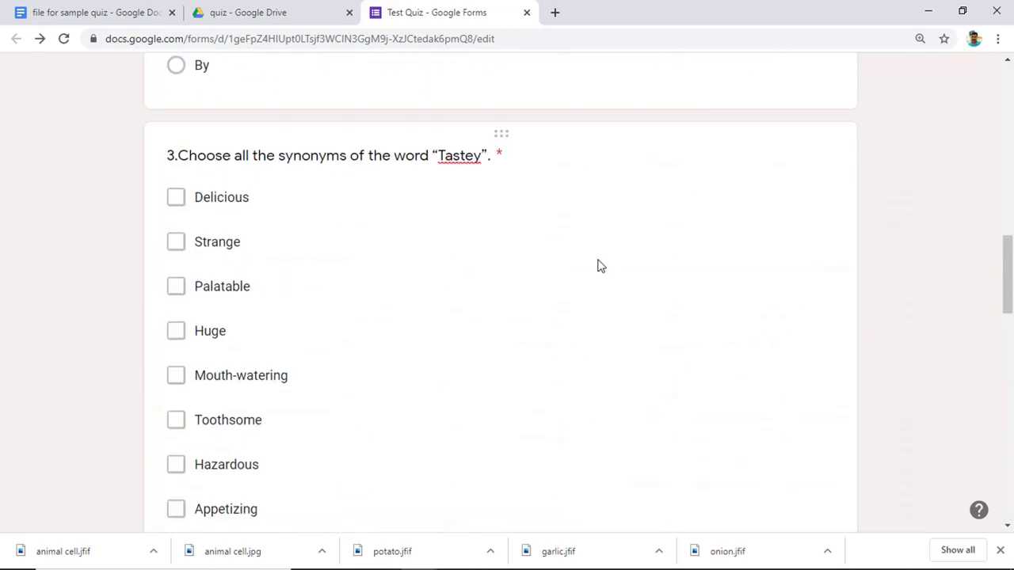
{"action": "scroll", "coordinate": [465, 182], "scroll_direction": "up", "scroll_amount": 8}
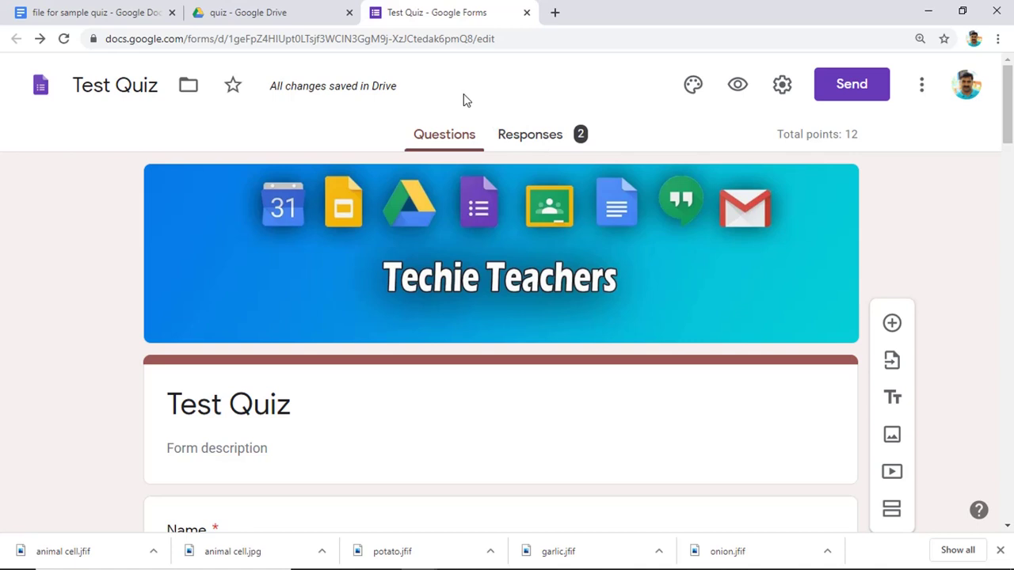
{"action": "left_click", "coordinate": [241, 12]}
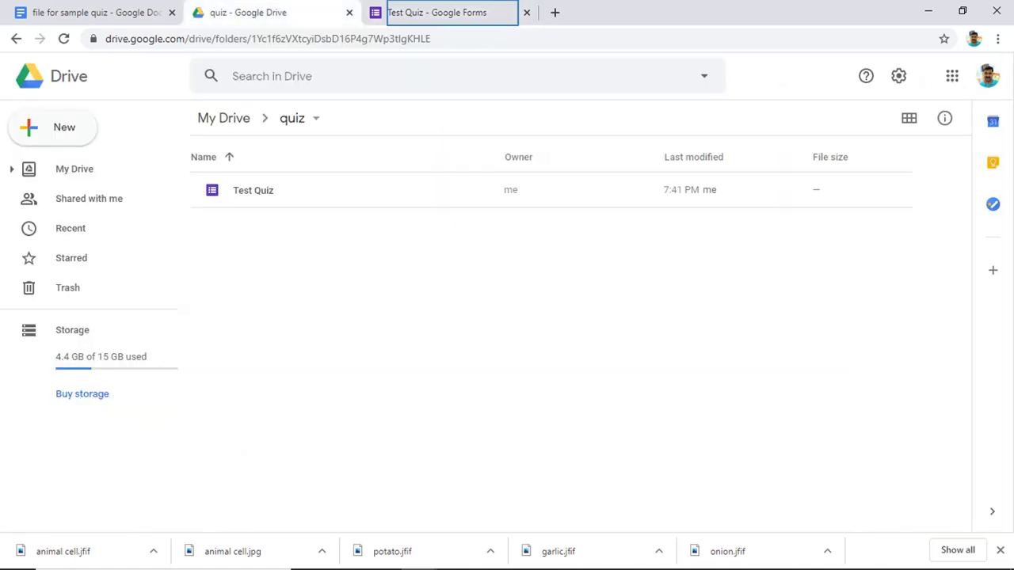
{"action": "left_click", "coordinate": [434, 13]}
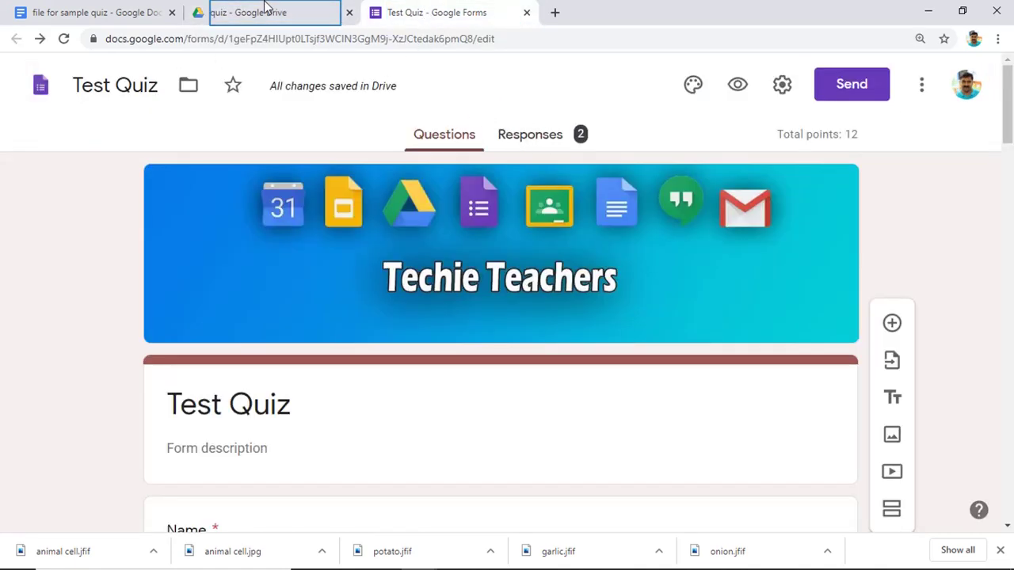
{"action": "left_click", "coordinate": [266, 6]}
{"action": "left_click", "coordinate": [401, 12]}
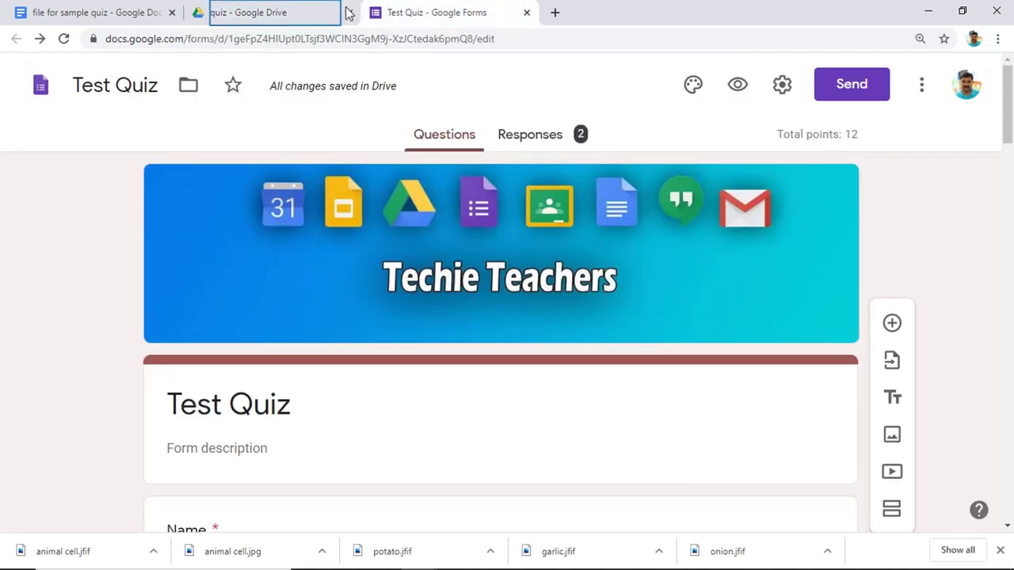
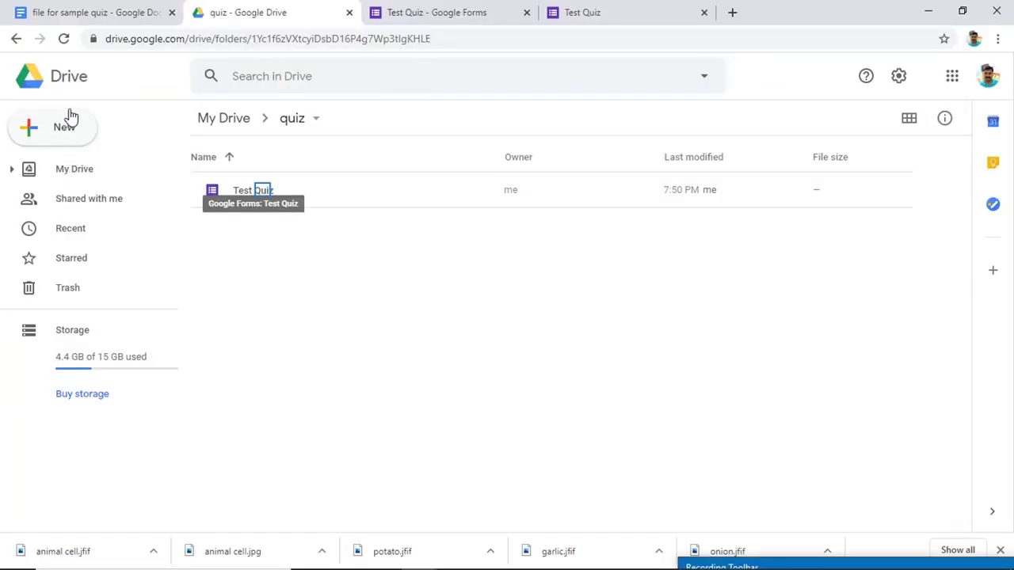
- Open the Test Quiz responses from the quiz folder in Drive and close that duplicate form tab
{"action": "double_click", "coordinate": [262, 190]}
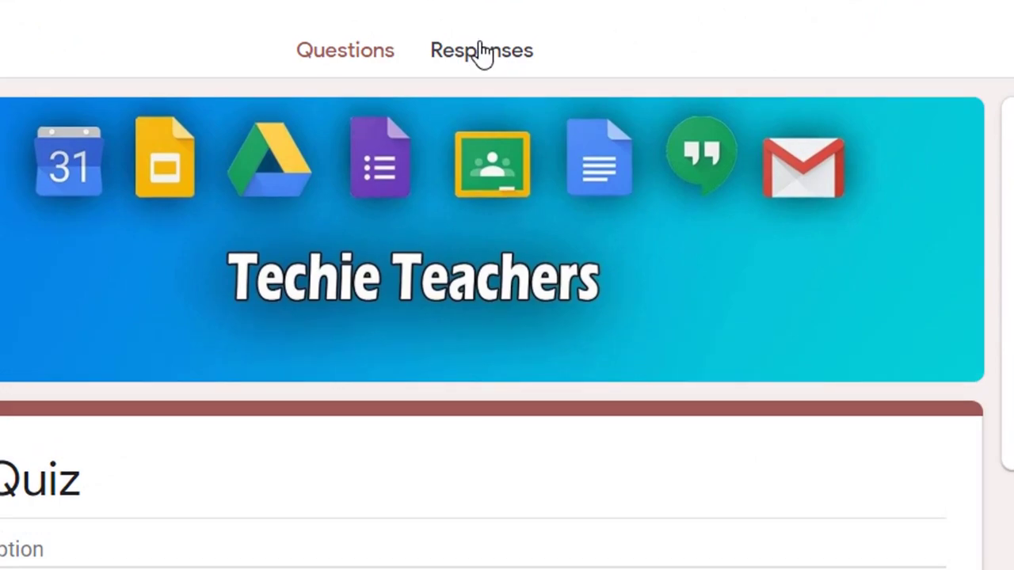
{"action": "left_click", "coordinate": [482, 50]}
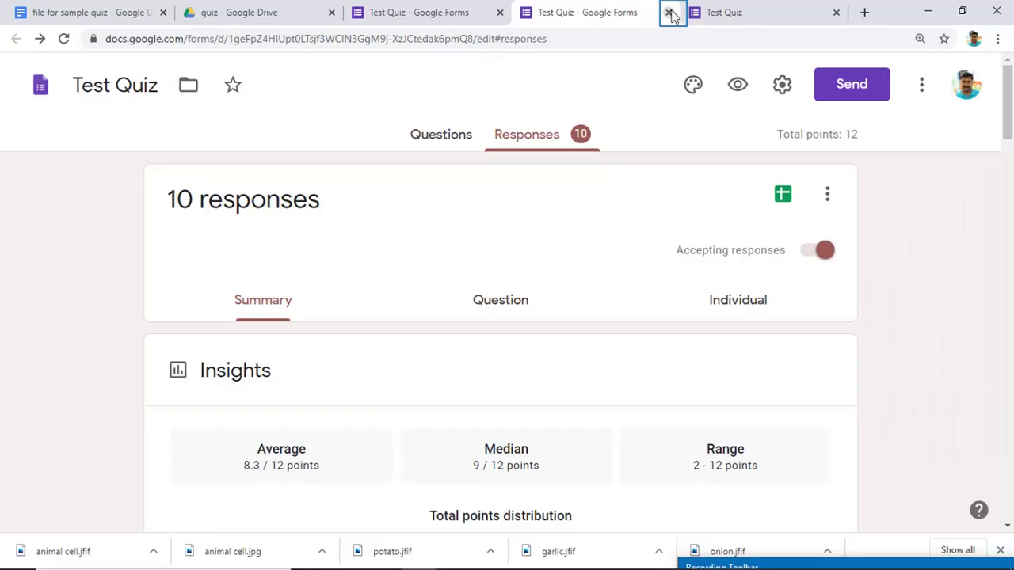
{"action": "left_click", "coordinate": [669, 13]}
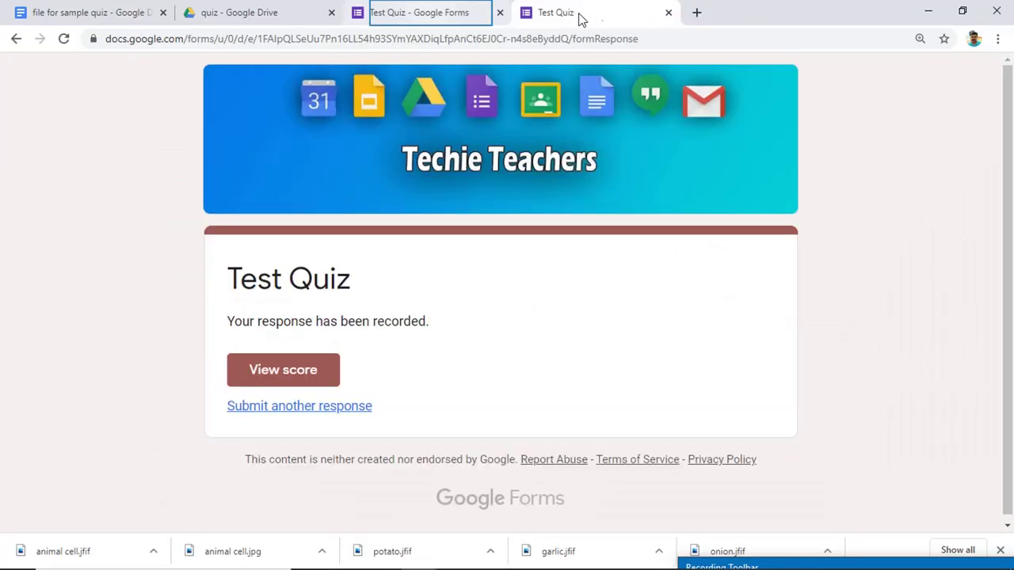
- Show the responses summary in the Test Quiz form tab that is already open
{"action": "left_click", "coordinate": [424, 16]}
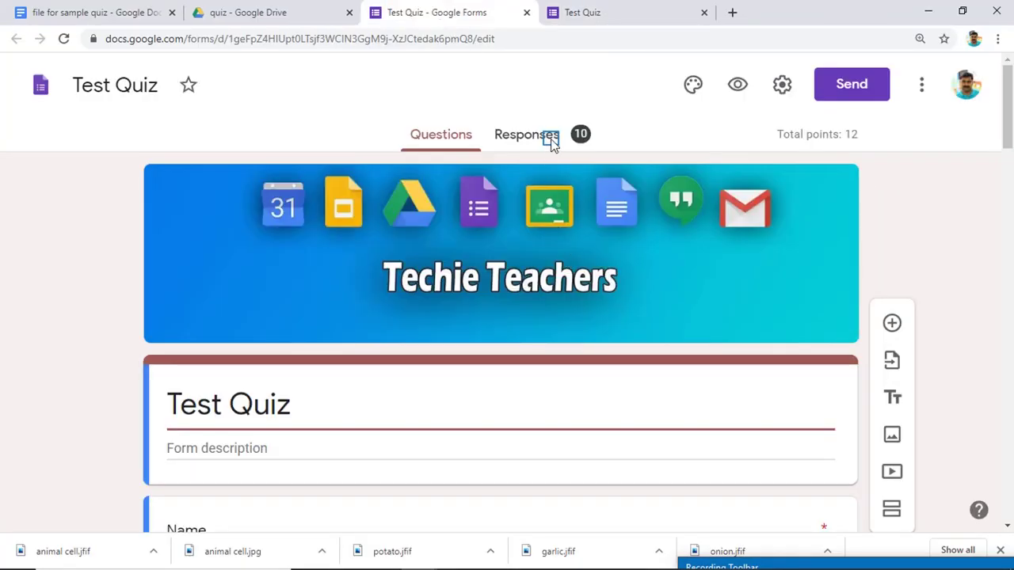
{"action": "left_click", "coordinate": [526, 135]}
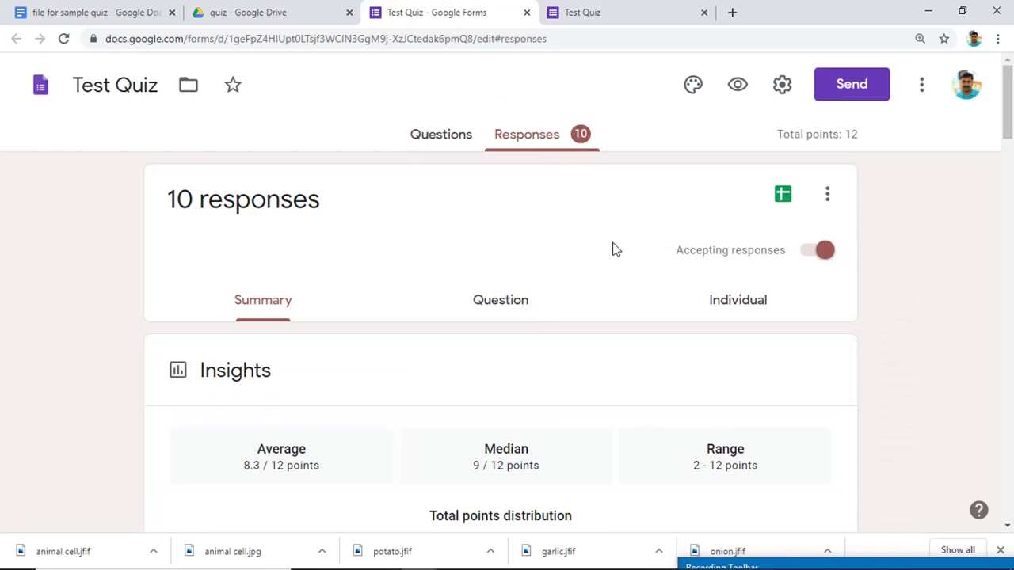
{"action": "scroll", "coordinate": [616, 249], "scroll_direction": "down", "scroll_amount": 2}
{"action": "scroll", "coordinate": [609, 266], "scroll_direction": "up", "scroll_amount": 2}
{"action": "scroll", "coordinate": [400, 309], "scroll_direction": "down", "scroll_amount": 2}
{"action": "scroll", "coordinate": [399, 316], "scroll_direction": "up", "scroll_amount": 2}
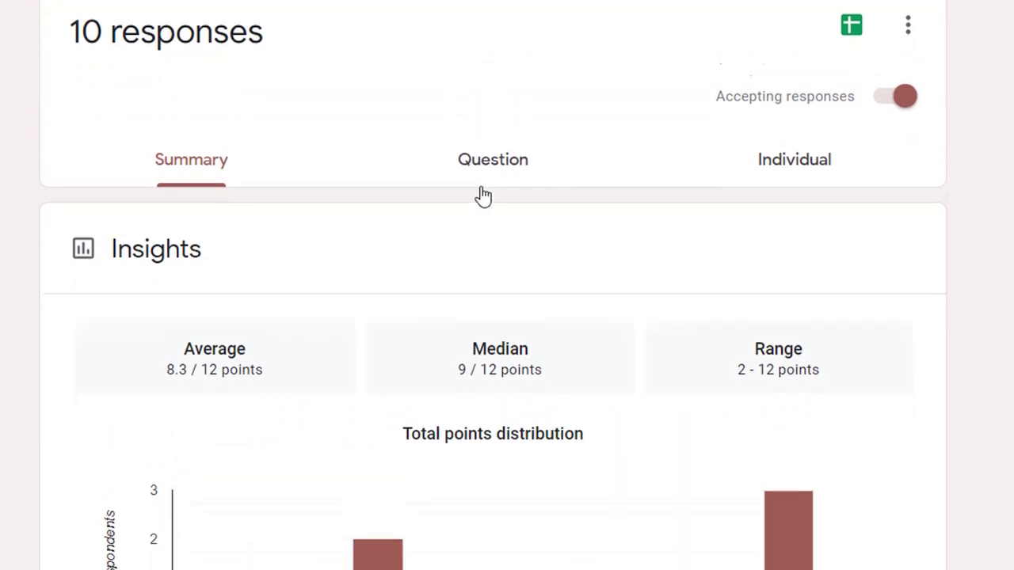
- Examine the summary's score insights, the total points distribution chart and the list of respondent names
{"action": "scroll", "coordinate": [452, 222], "scroll_direction": "down", "scroll_amount": 1}
{"action": "scroll", "coordinate": [343, 301], "scroll_direction": "down", "scroll_amount": 3}
{"action": "scroll", "coordinate": [290, 233], "scroll_direction": "up", "scroll_amount": 2}
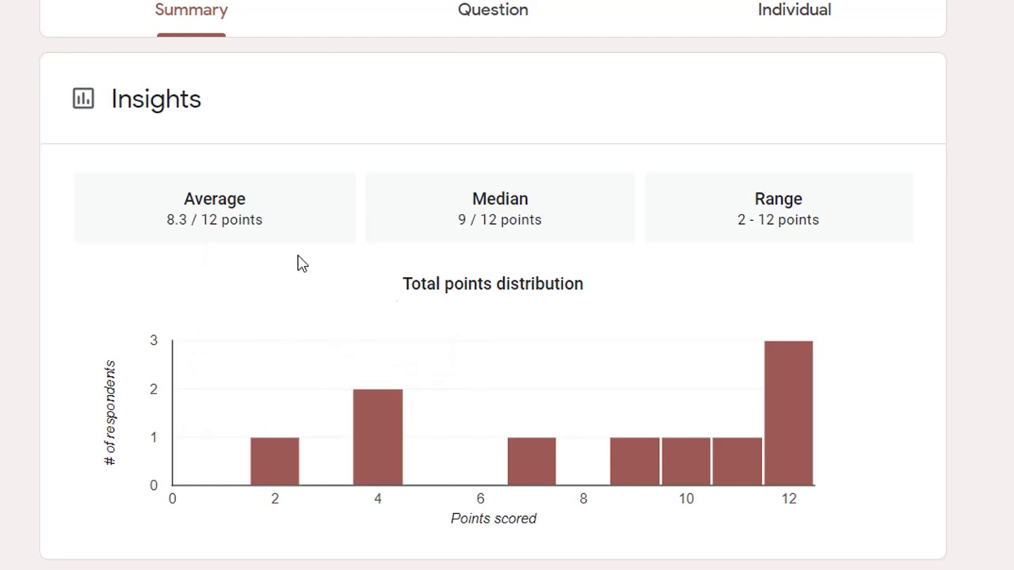
{"action": "scroll", "coordinate": [548, 307], "scroll_direction": "down", "scroll_amount": 2}
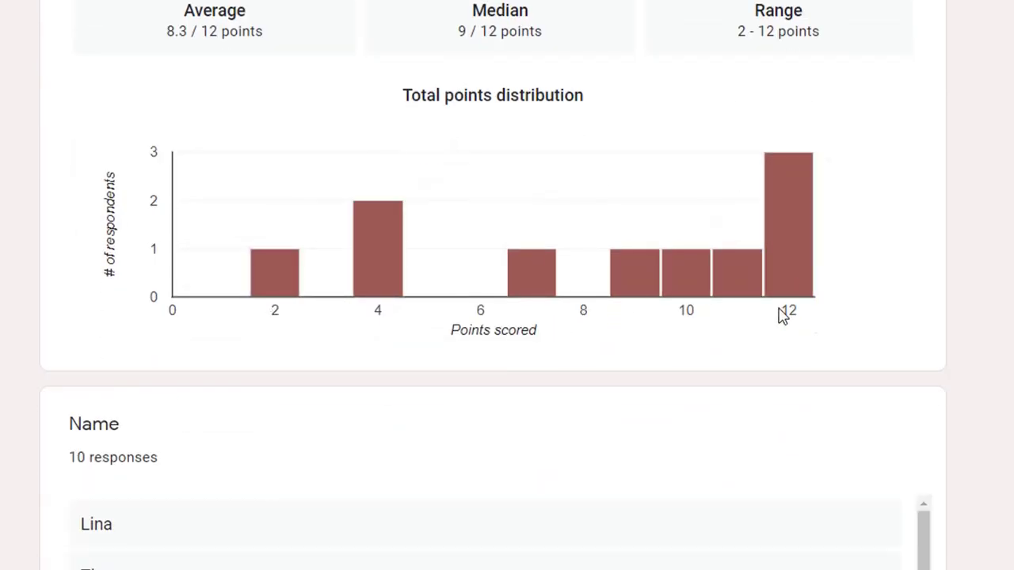
{"action": "mouse_move", "coordinate": [808, 255]}
{"action": "scroll", "coordinate": [793, 38], "scroll_direction": "down", "scroll_amount": 5}
{"action": "scroll", "coordinate": [764, 152], "scroll_direction": "up", "scroll_amount": 1}
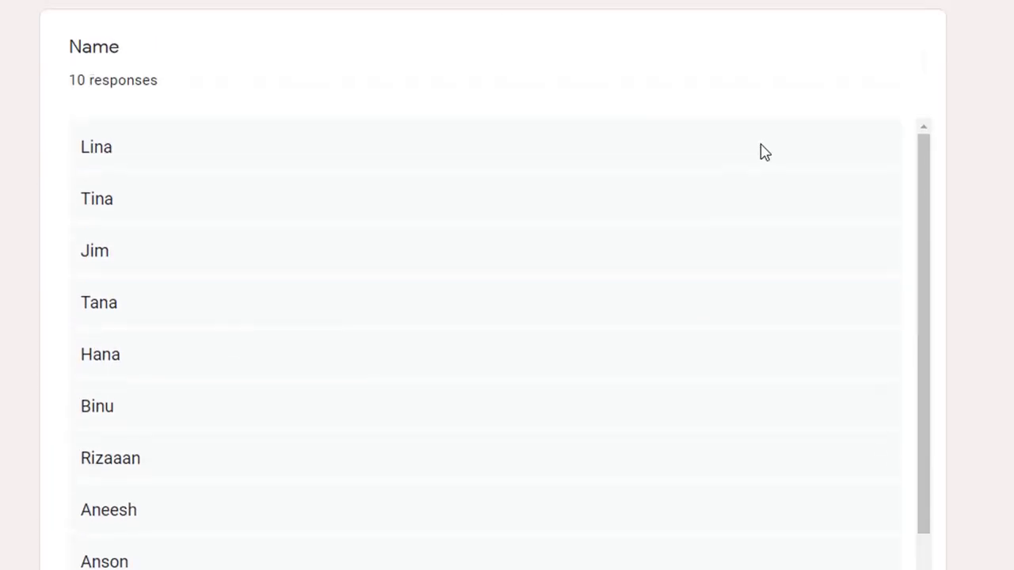
- Examine the Class pie chart and the answer charts for each question down to question 5 in the responses summary
{"action": "scroll", "coordinate": [335, 211], "scroll_direction": "down", "scroll_amount": 5}
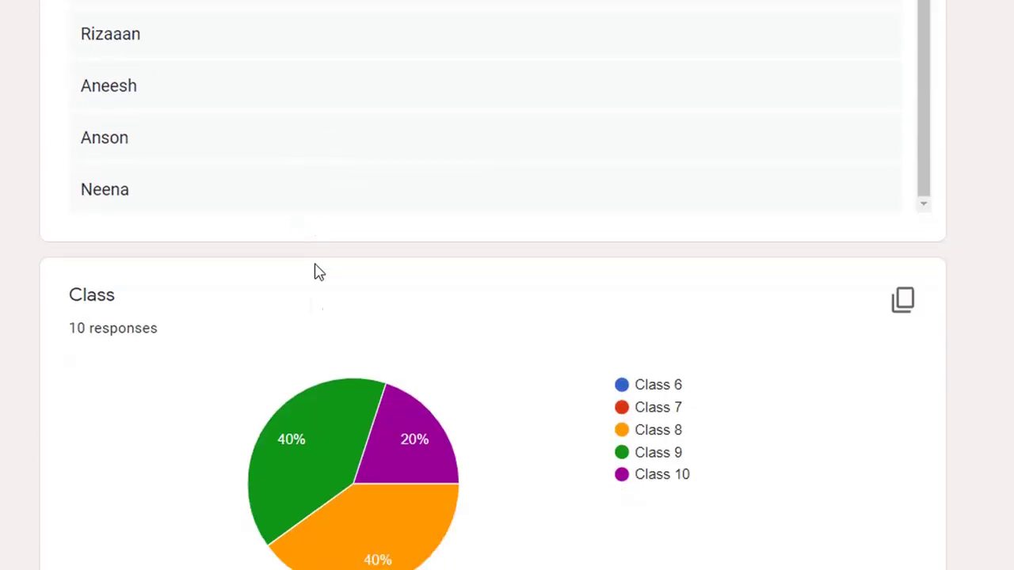
{"action": "scroll", "coordinate": [317, 272], "scroll_direction": "down", "scroll_amount": 1}
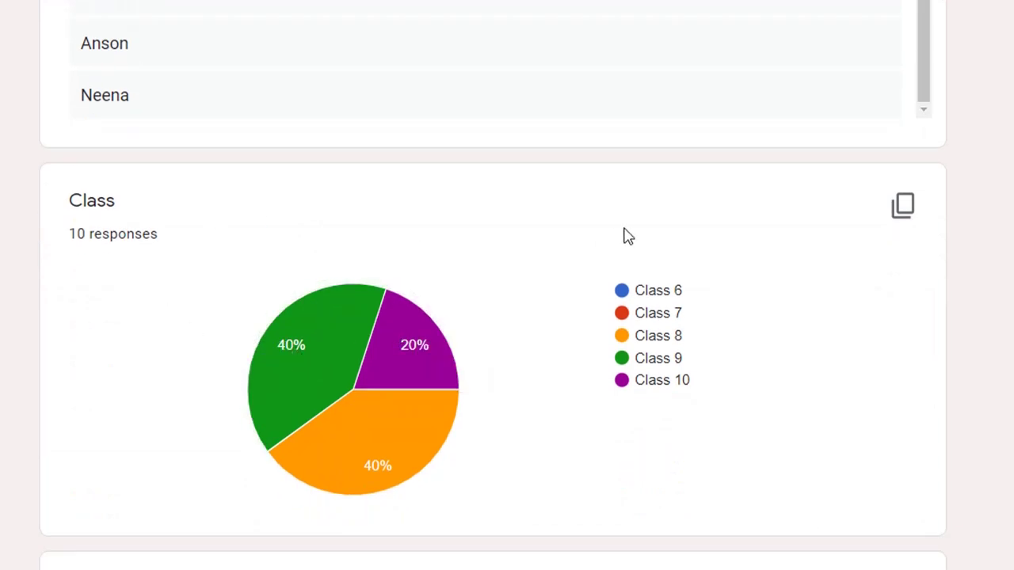
{"action": "mouse_move", "coordinate": [455, 440]}
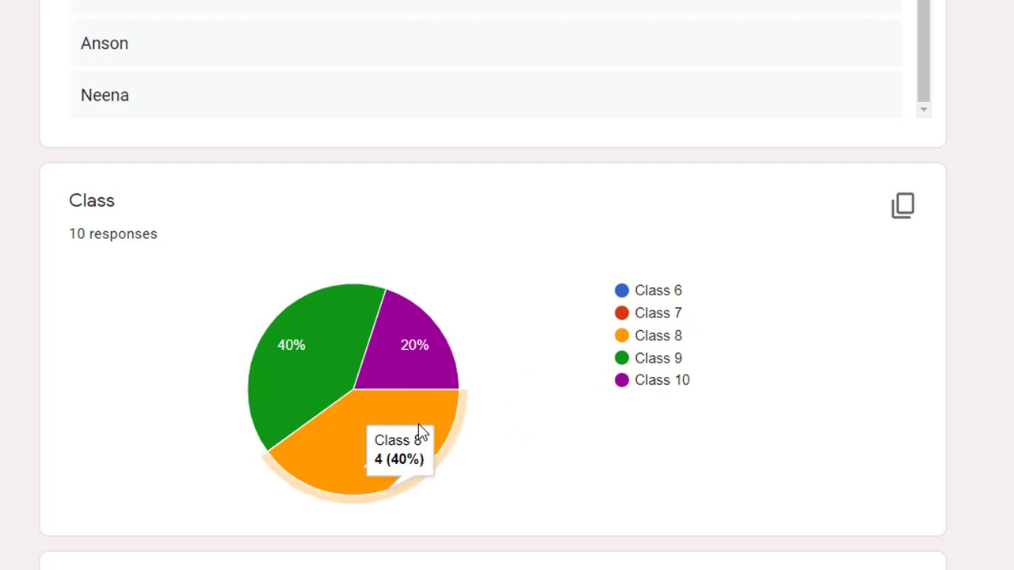
{"action": "scroll", "coordinate": [401, 419], "scroll_direction": "down", "scroll_amount": 2}
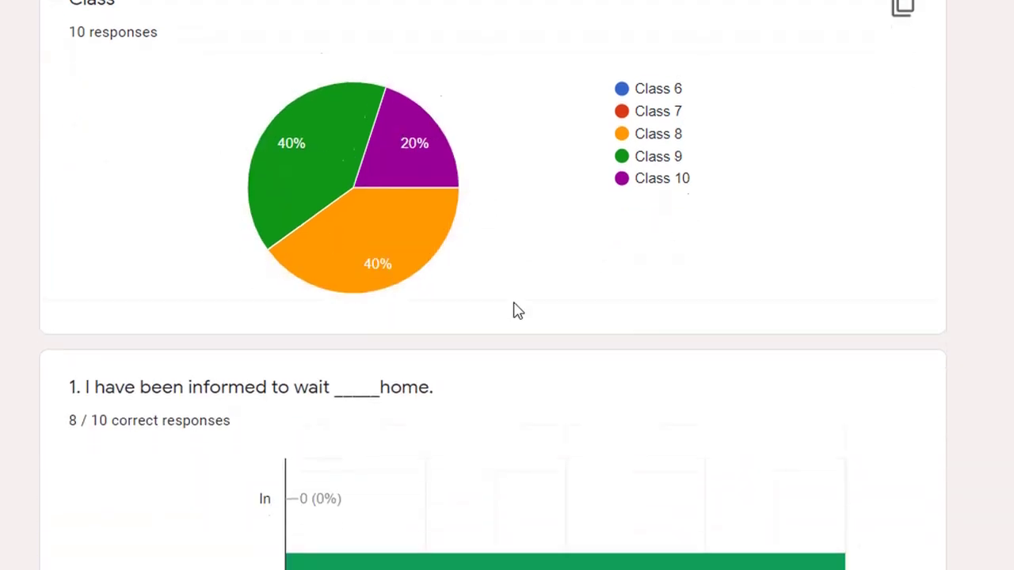
{"action": "scroll", "coordinate": [513, 310], "scroll_direction": "down", "scroll_amount": 4}
{"action": "mouse_move", "coordinate": [476, 206]}
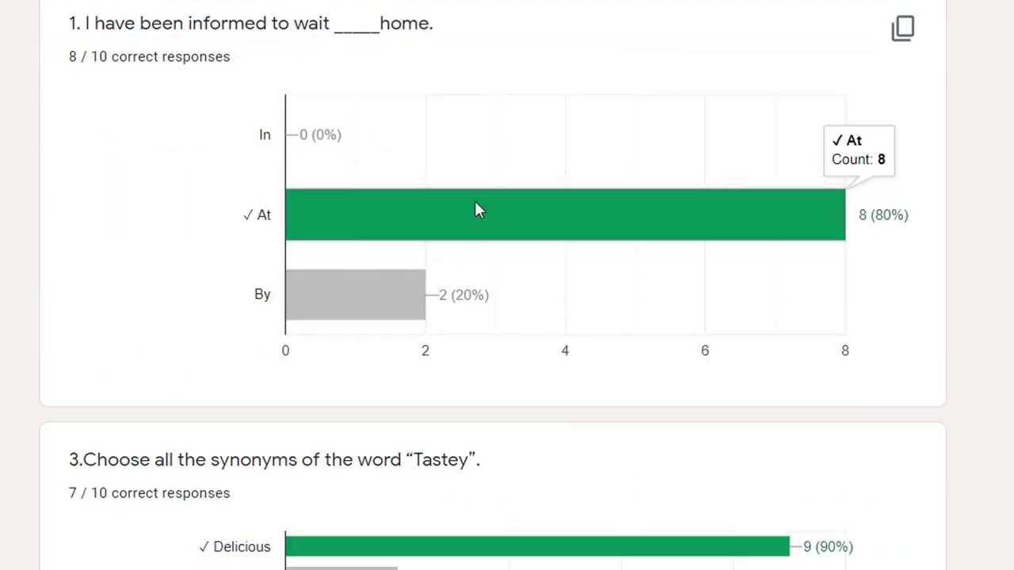
{"action": "scroll", "coordinate": [467, 222], "scroll_direction": "down", "scroll_amount": 9}
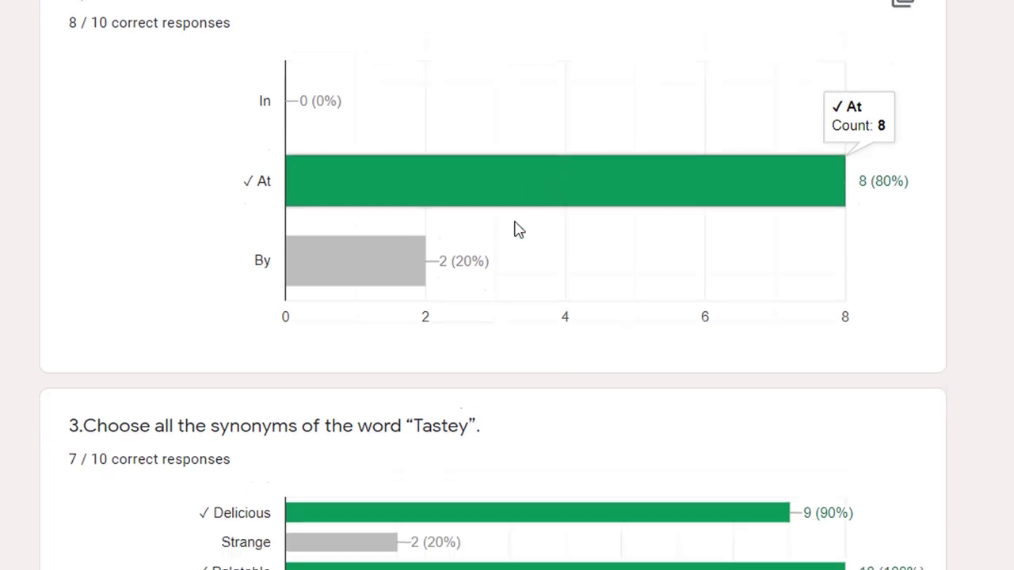
{"action": "scroll", "coordinate": [423, 214], "scroll_direction": "down", "scroll_amount": 5}
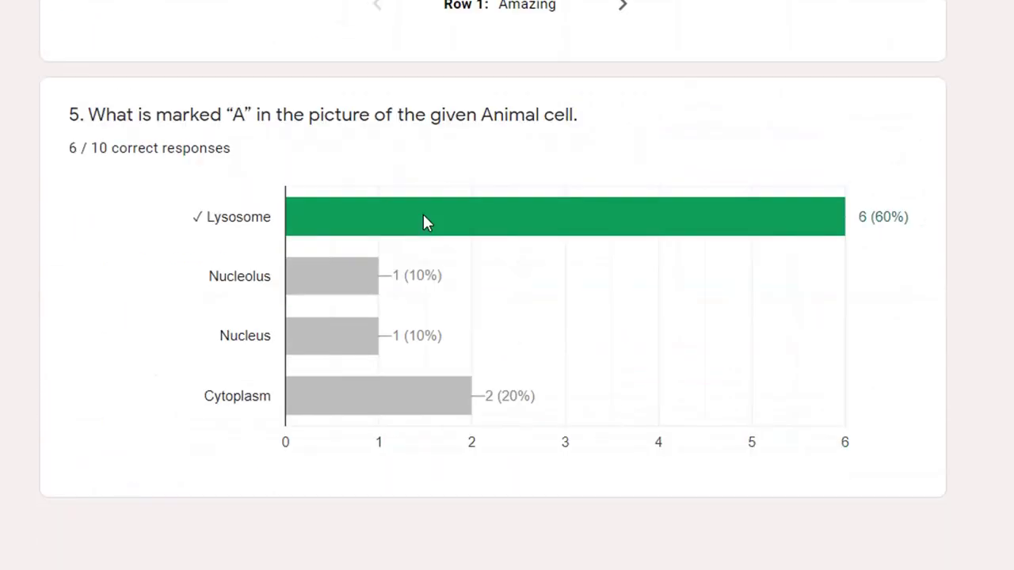
{"action": "scroll", "coordinate": [529, 271], "scroll_direction": "up", "scroll_amount": 11}
{"action": "scroll", "coordinate": [528, 271], "scroll_direction": "up", "scroll_amount": 20}
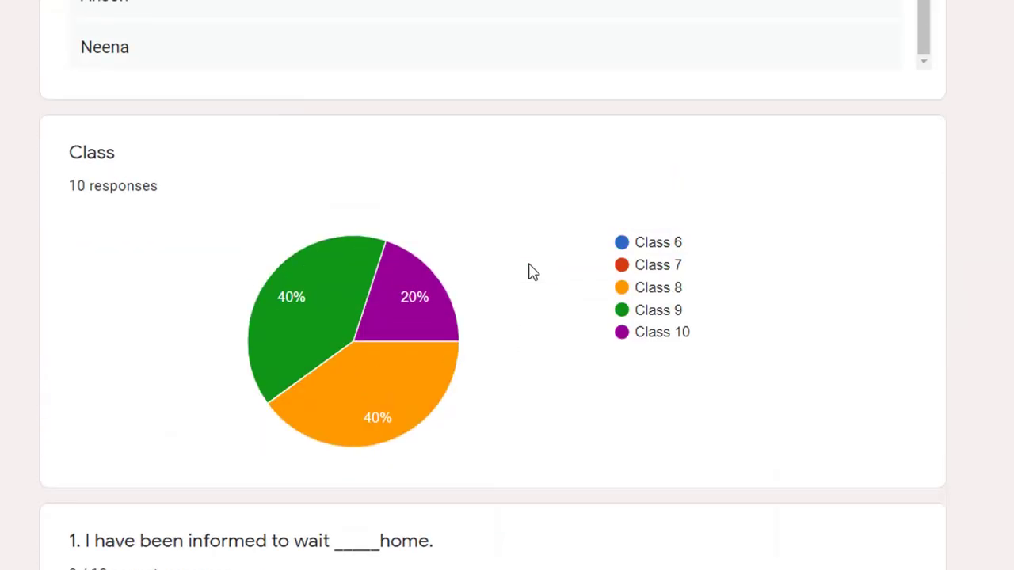
- Create a spreadsheet of the quiz responses and locate Test Quiz (Responses) in the quiz folder in Drive
{"action": "scroll", "coordinate": [687, 125], "scroll_direction": "up", "scroll_amount": 2}
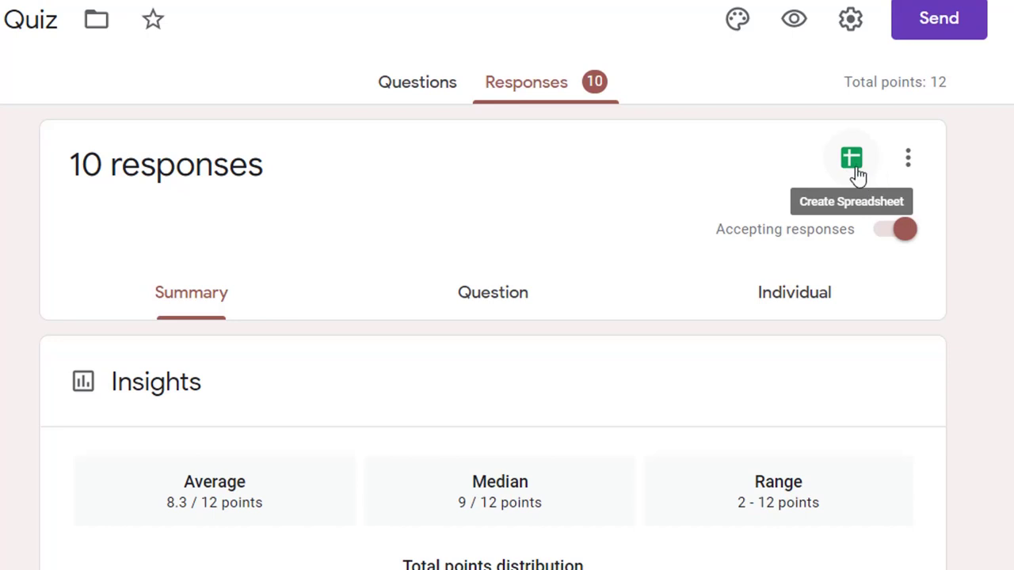
{"action": "left_click", "coordinate": [854, 163]}
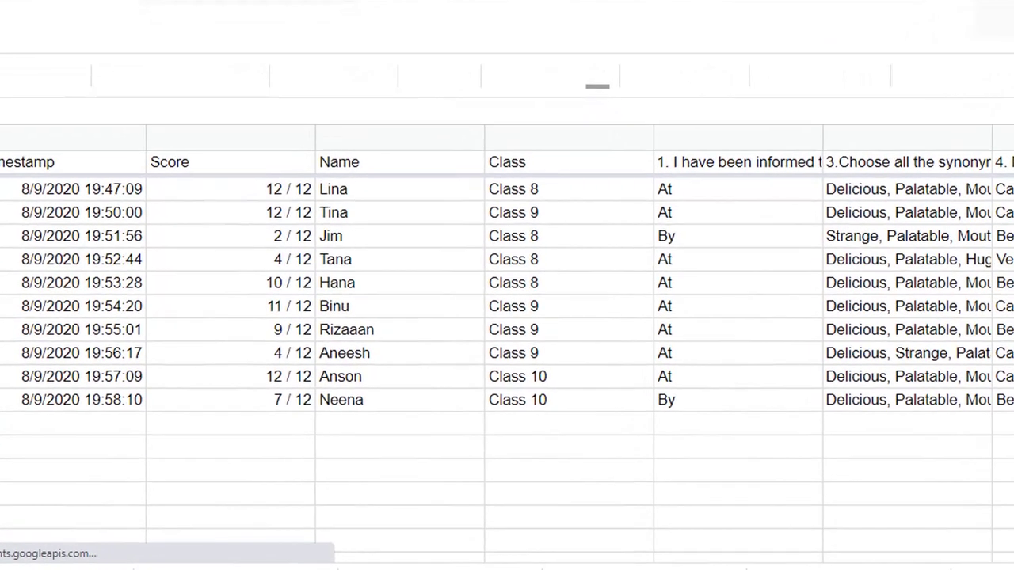
{"action": "left_click", "coordinate": [244, 9]}
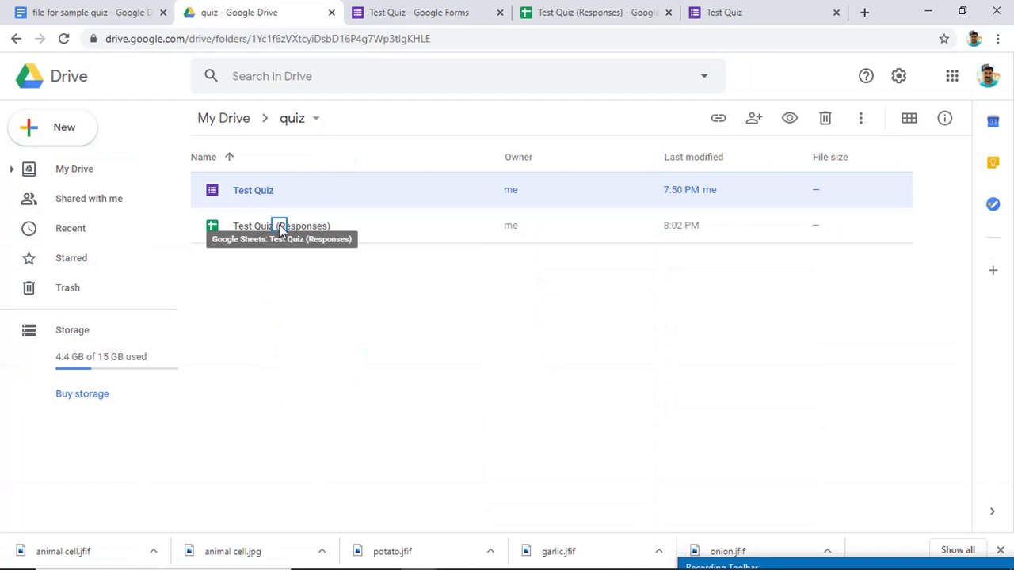
{"action": "left_click", "coordinate": [282, 226]}
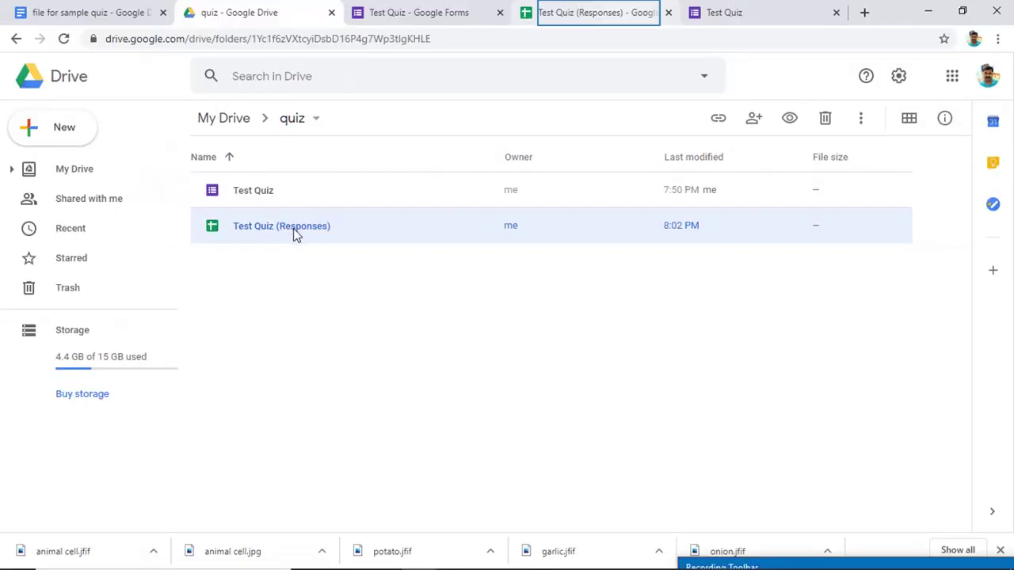
- Examine the timestamp, score, name and class entries in the Test Quiz (Responses) spreadsheet
{"action": "left_click", "coordinate": [620, 14]}
{"action": "left_click", "coordinate": [456, 252]}
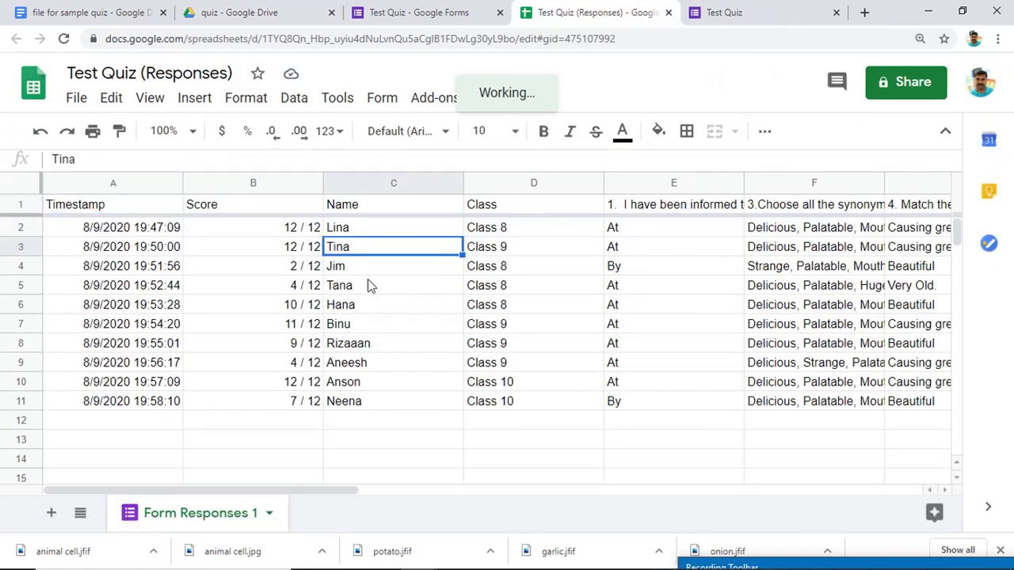
{"action": "left_click", "coordinate": [288, 227]}
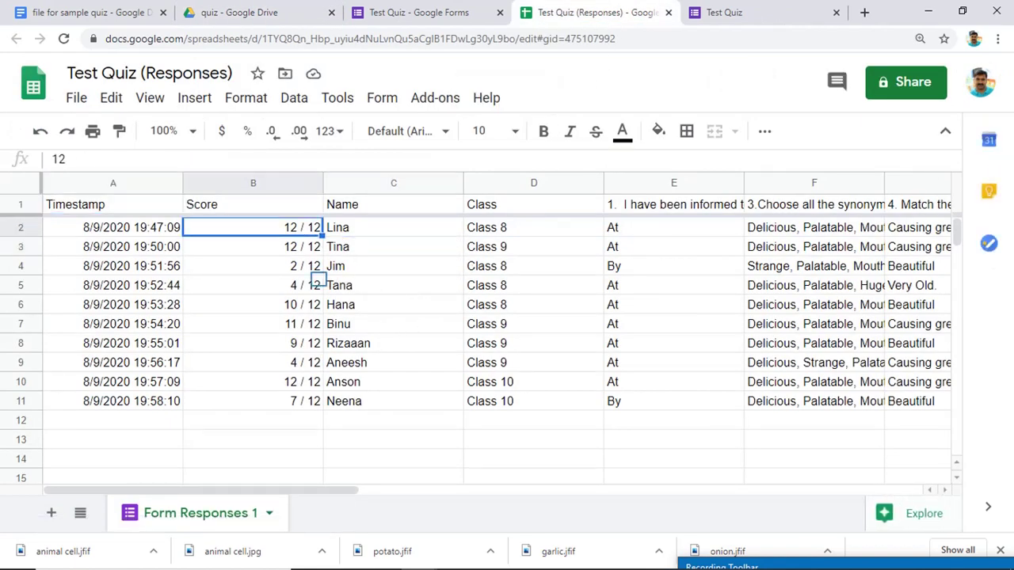
{"action": "left_click", "coordinate": [318, 280]}
{"action": "left_click", "coordinate": [457, 223]}
{"action": "left_click", "coordinate": [503, 228]}
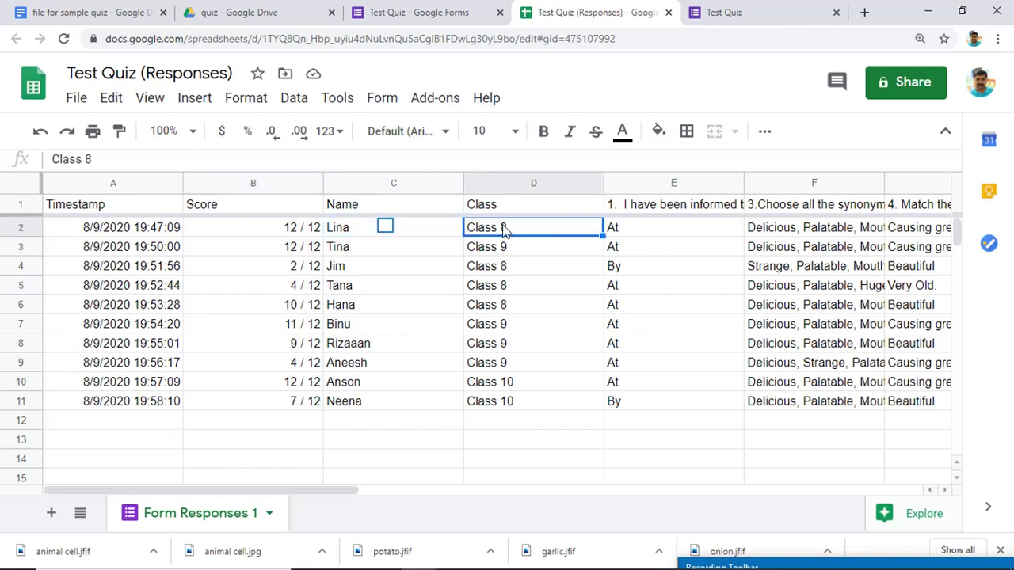
{"action": "left_click", "coordinate": [386, 228]}
{"action": "left_click", "coordinate": [95, 228]}
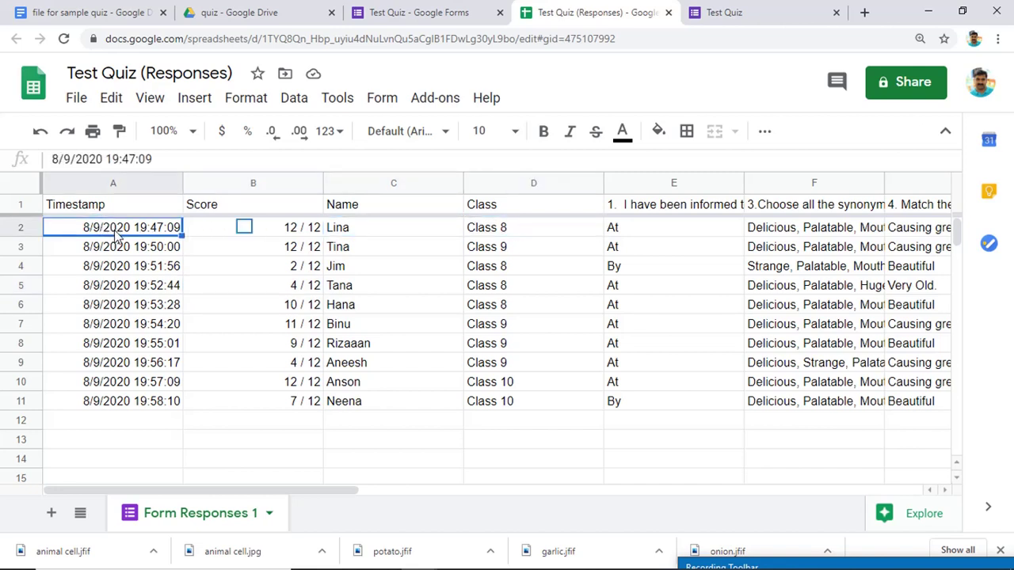
{"action": "left_click", "coordinate": [248, 230]}
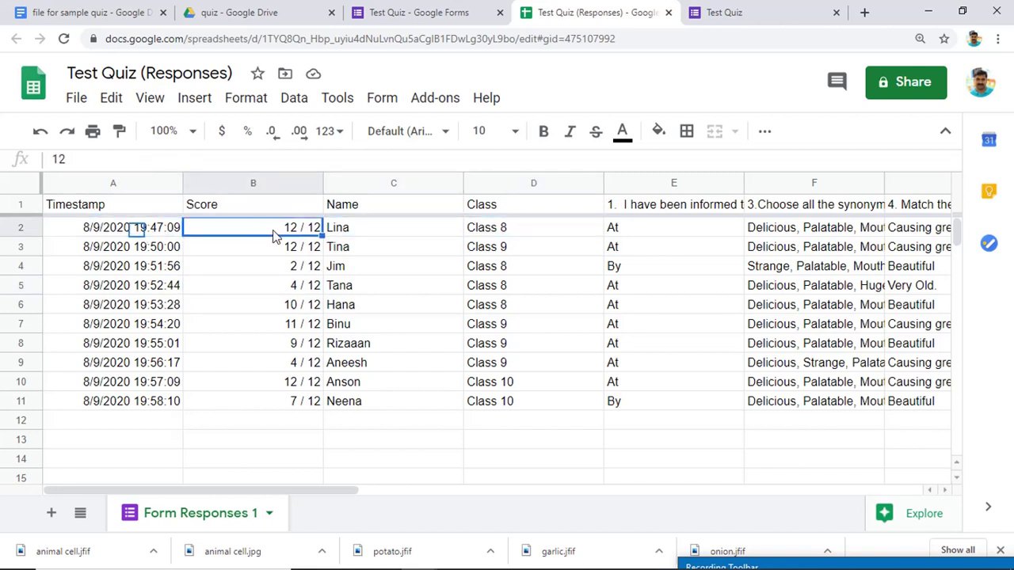
{"action": "left_click", "coordinate": [158, 229]}
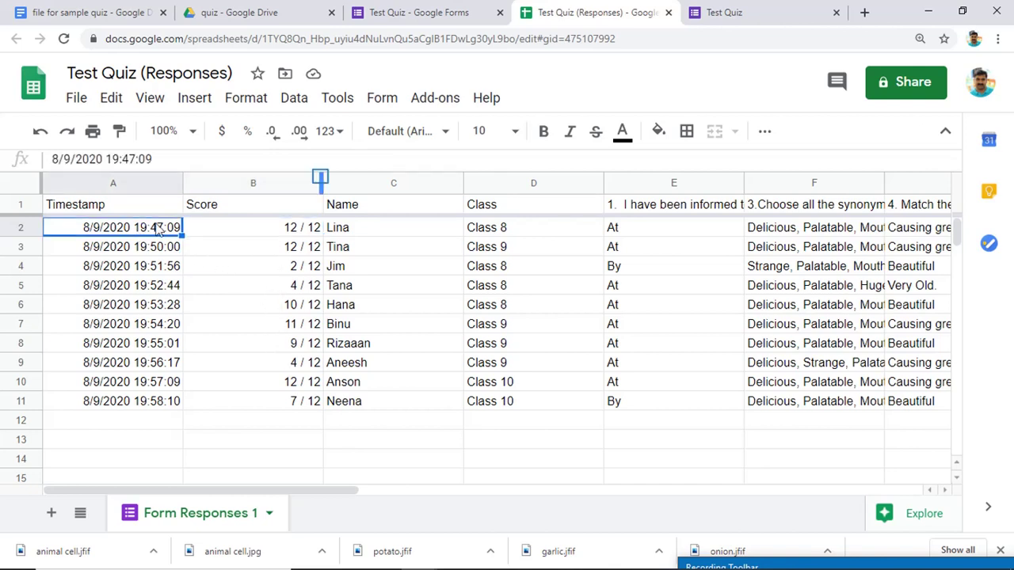
- Fit the Score column's width to its contents and look over the Name and Class columns
{"action": "double_click", "coordinate": [322, 176]}
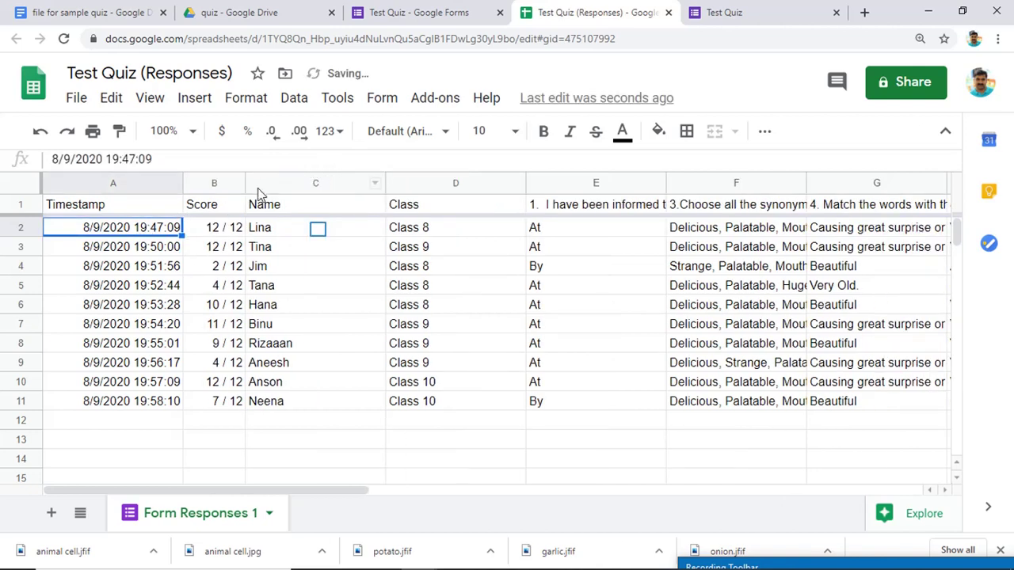
{"action": "left_click", "coordinate": [323, 235]}
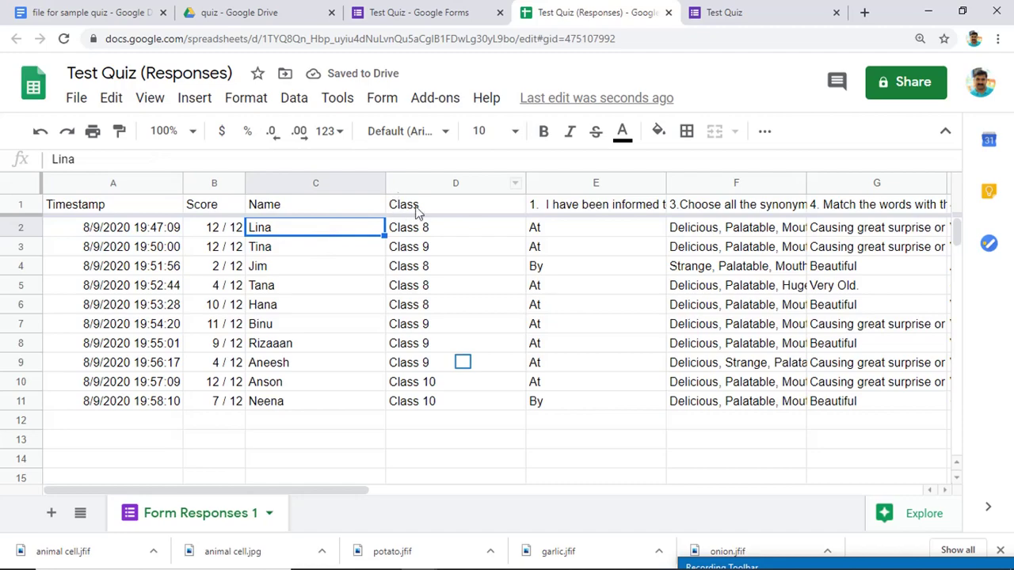
{"action": "left_click", "coordinate": [464, 365]}
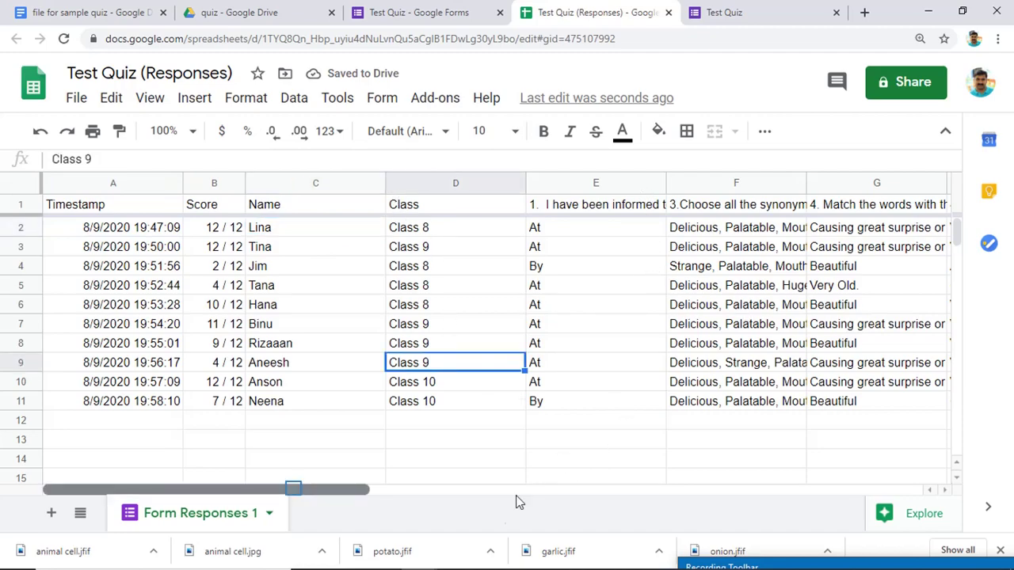
{"action": "left_click_drag", "start_coordinate": [291, 492], "coordinate": [314, 317]}
{"action": "left_click", "coordinate": [321, 289]}
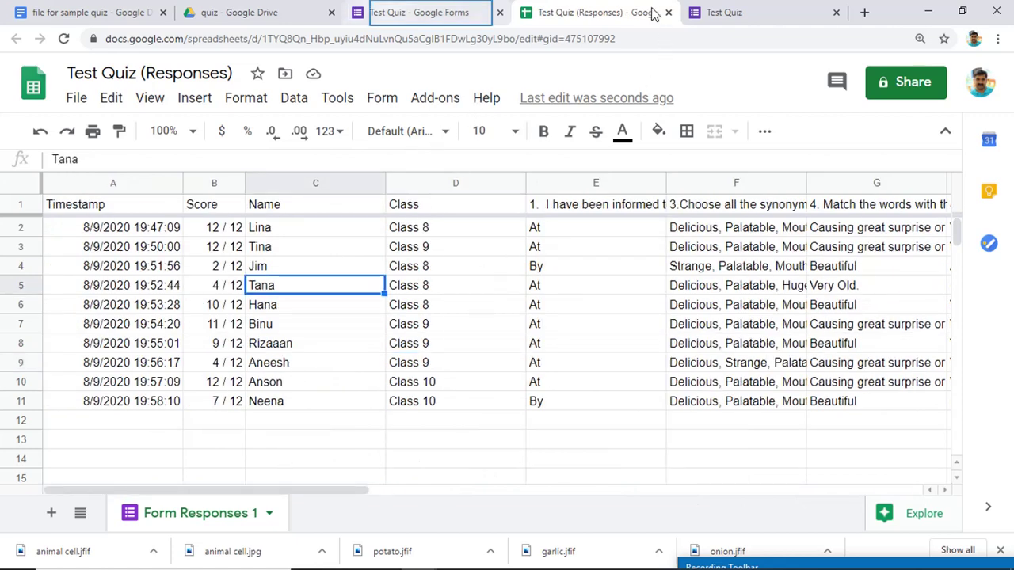
- Compare the form's score insights and total points distribution chart with the responses spreadsheet
{"action": "left_click", "coordinate": [475, 21]}
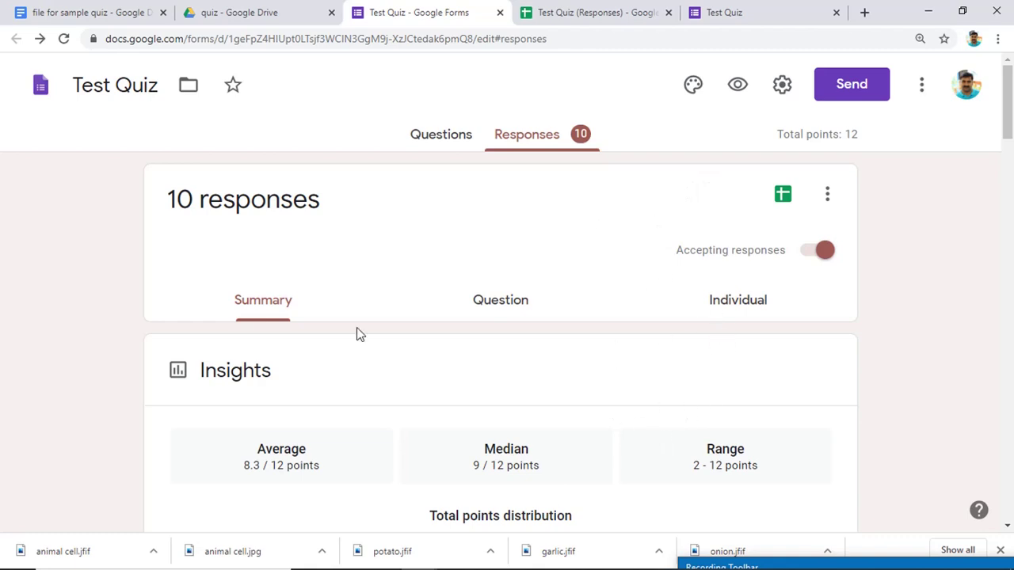
{"action": "scroll", "coordinate": [389, 330], "scroll_direction": "down", "scroll_amount": 1}
{"action": "scroll", "coordinate": [388, 330], "scroll_direction": "down", "scroll_amount": 4}
{"action": "scroll", "coordinate": [409, 309], "scroll_direction": "up", "scroll_amount": 1}
{"action": "left_click", "coordinate": [578, 11]}
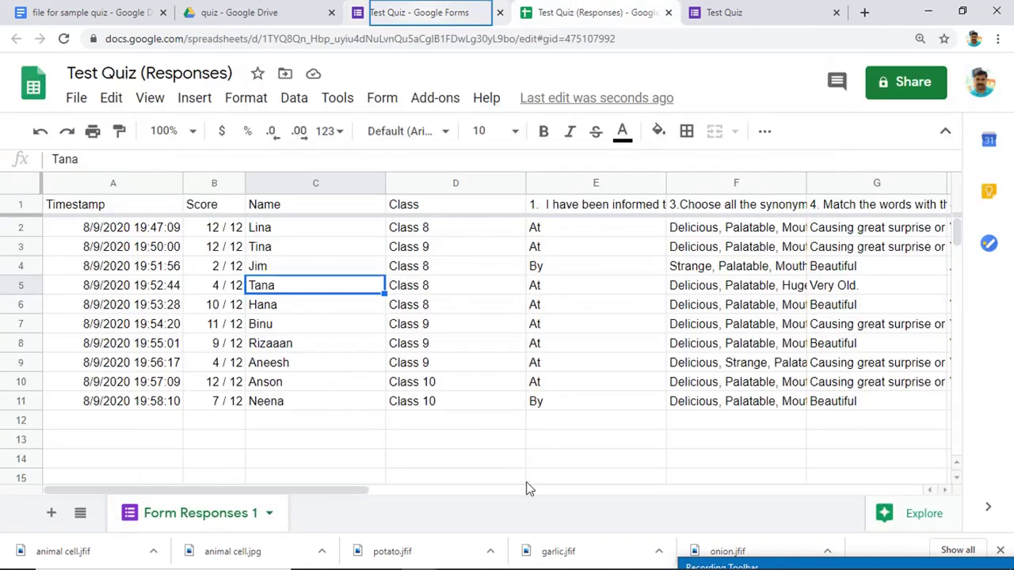
{"action": "left_click", "coordinate": [463, 10]}
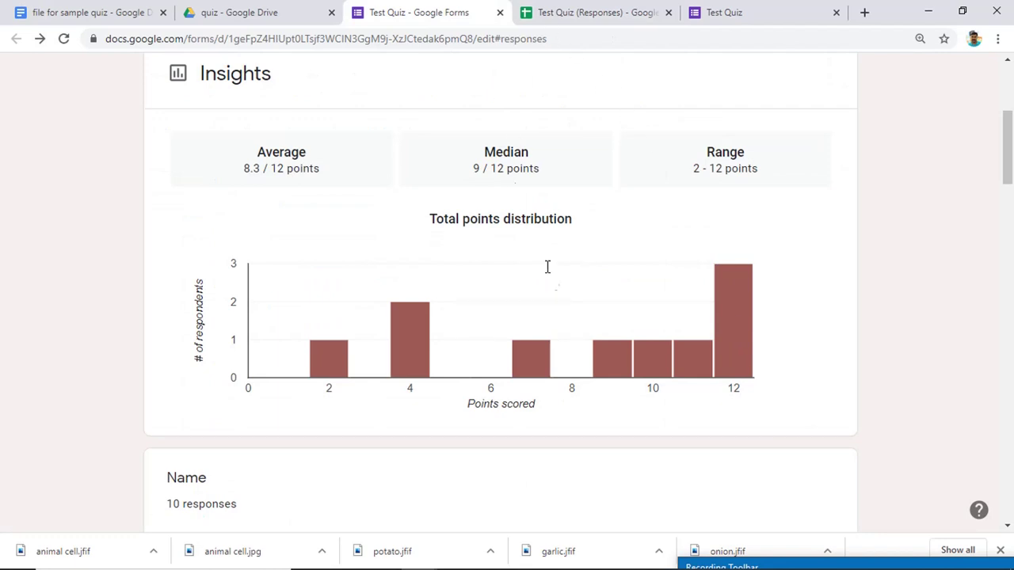
{"action": "scroll", "coordinate": [547, 267], "scroll_direction": "up", "scroll_amount": 4}
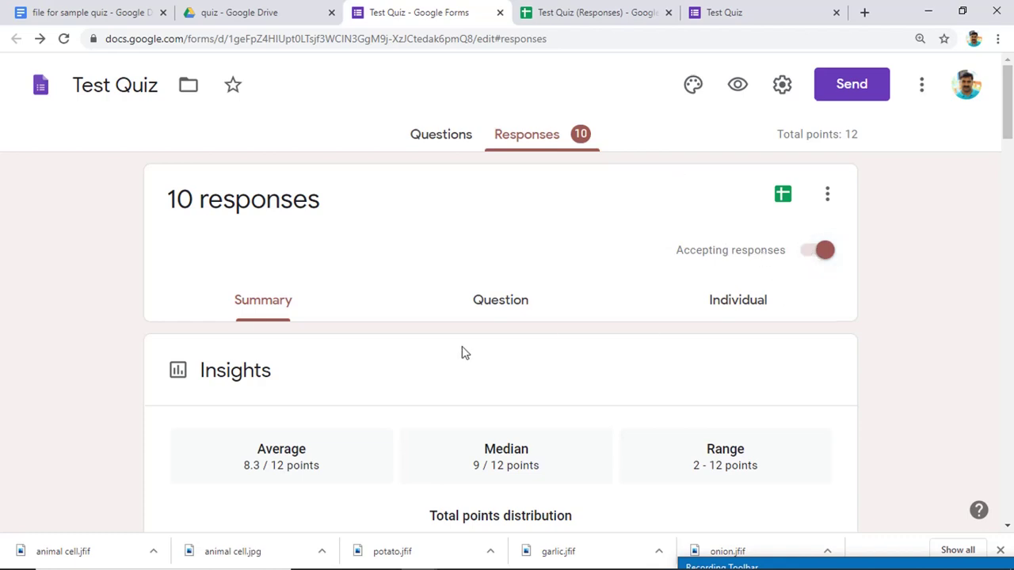
{"action": "scroll", "coordinate": [491, 316], "scroll_direction": "down", "scroll_amount": 2}
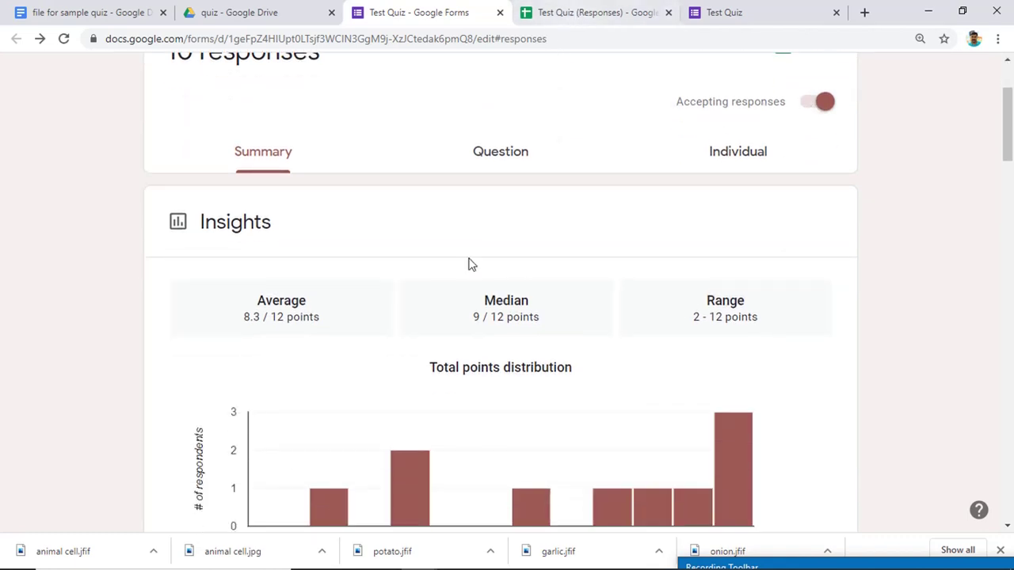
- Highlight the scores, names and classes of all respondents, B2:D11, in the responses spreadsheet, then clear the selection
{"action": "left_click", "coordinate": [586, 11]}
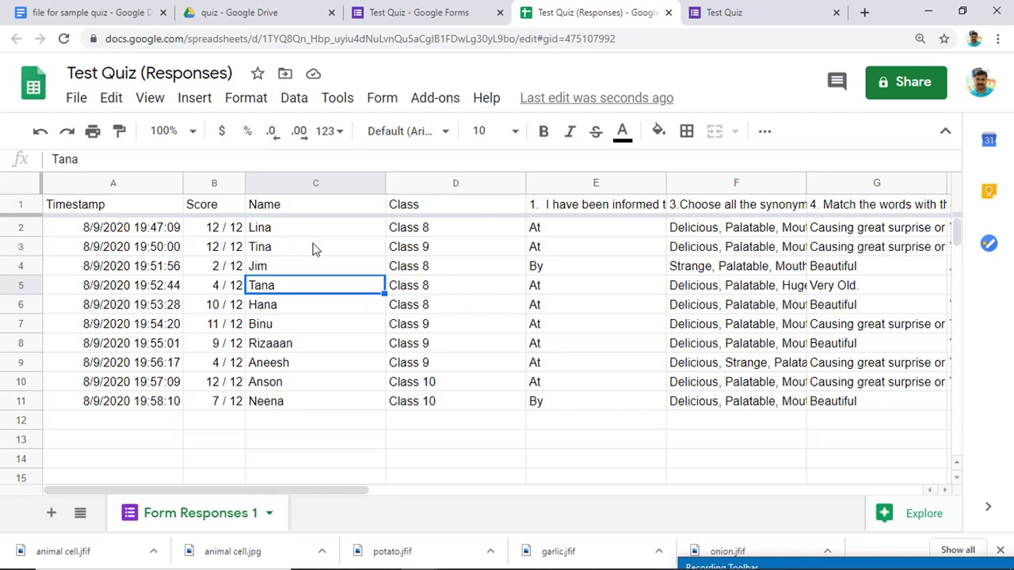
{"action": "left_click", "coordinate": [287, 228]}
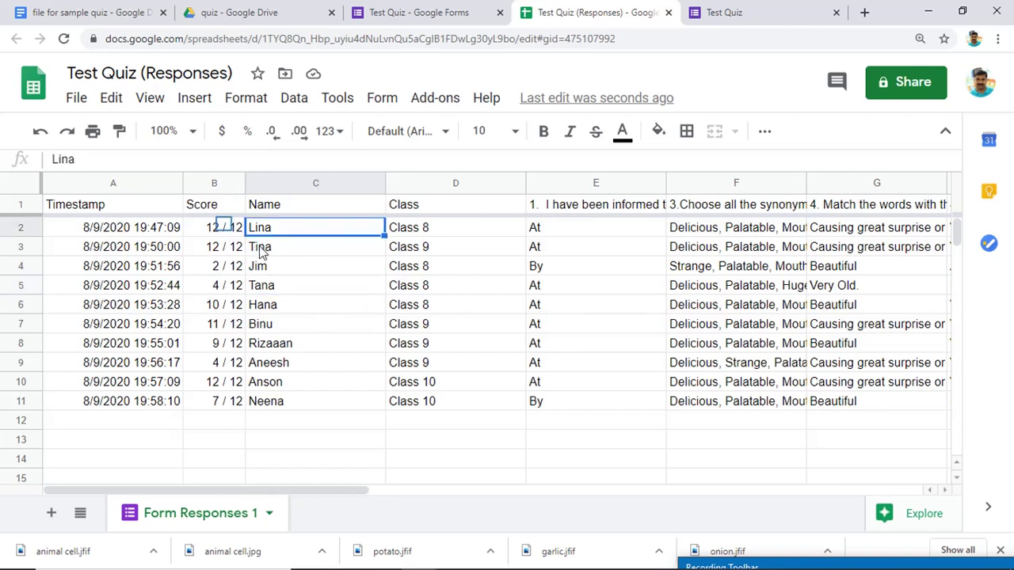
{"action": "left_click_drag", "start_coordinate": [217, 227], "coordinate": [439, 405]}
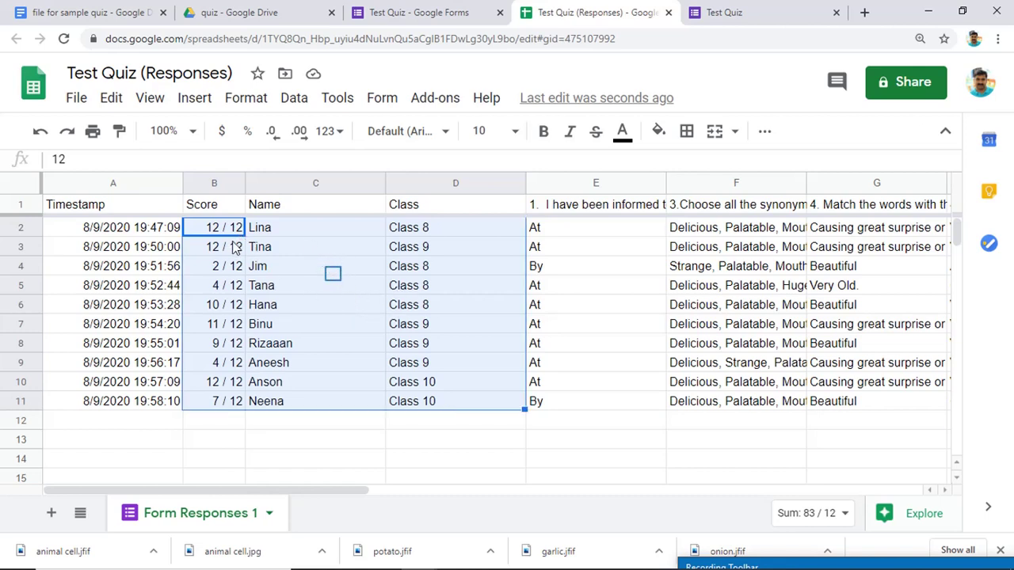
{"action": "left_click", "coordinate": [331, 271]}
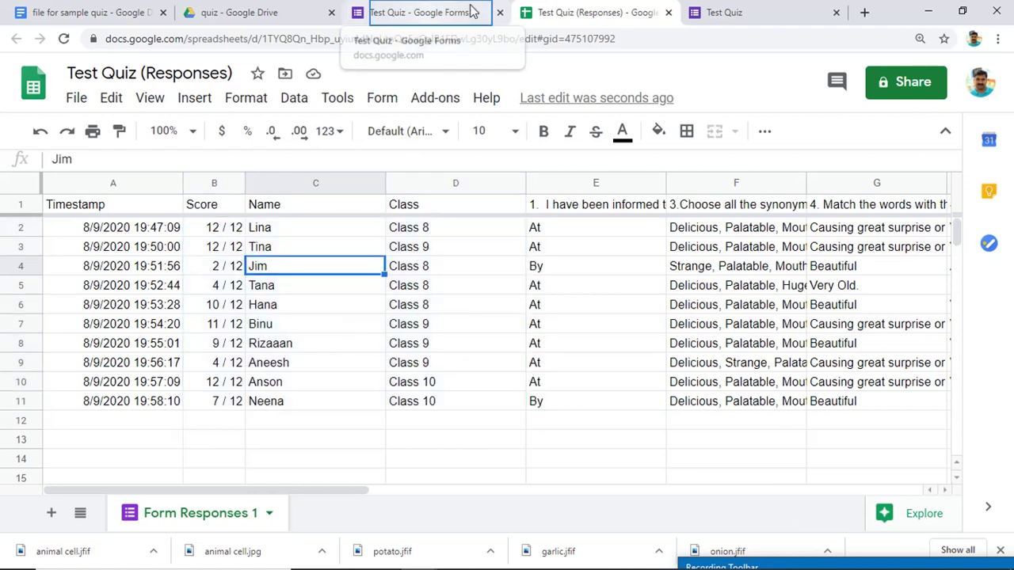
- Revisit the form's responses summary, the responses spreadsheet and the respondent's confirmation page, ending on the form's summary
{"action": "left_click", "coordinate": [444, 13]}
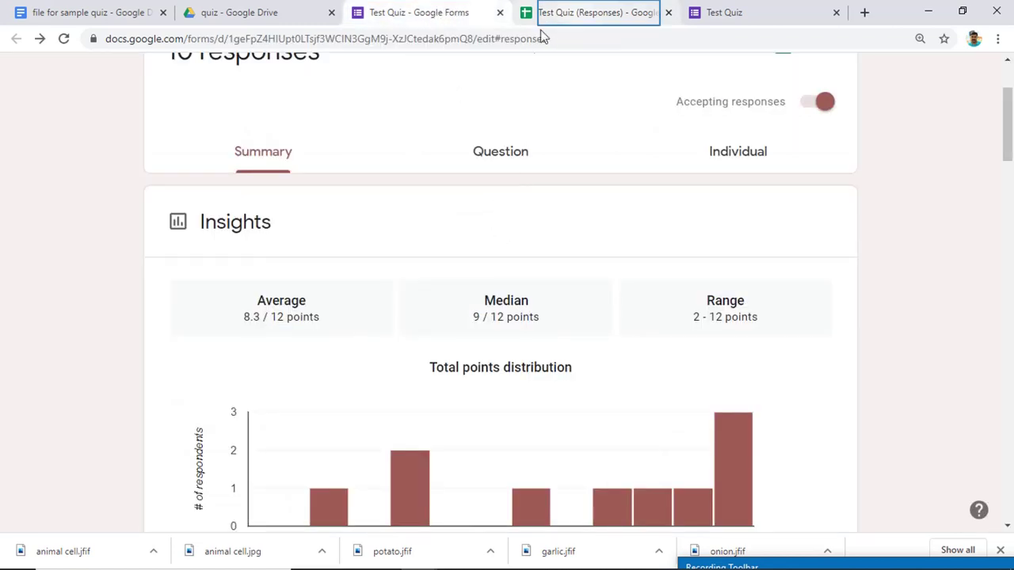
{"action": "left_click", "coordinate": [565, 13]}
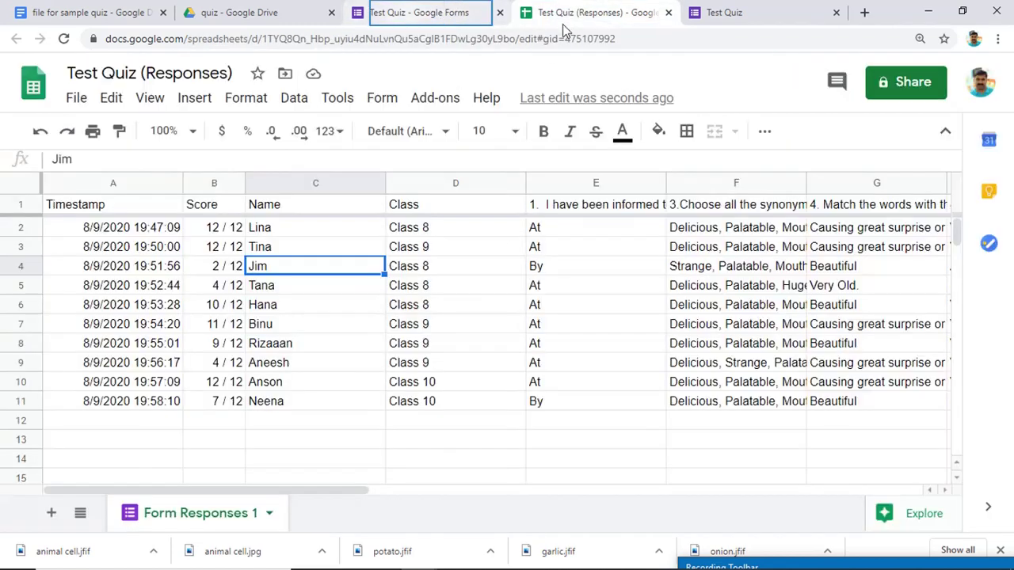
{"action": "left_click", "coordinate": [421, 10]}
{"action": "scroll", "coordinate": [491, 422], "scroll_direction": "up", "scroll_amount": 2}
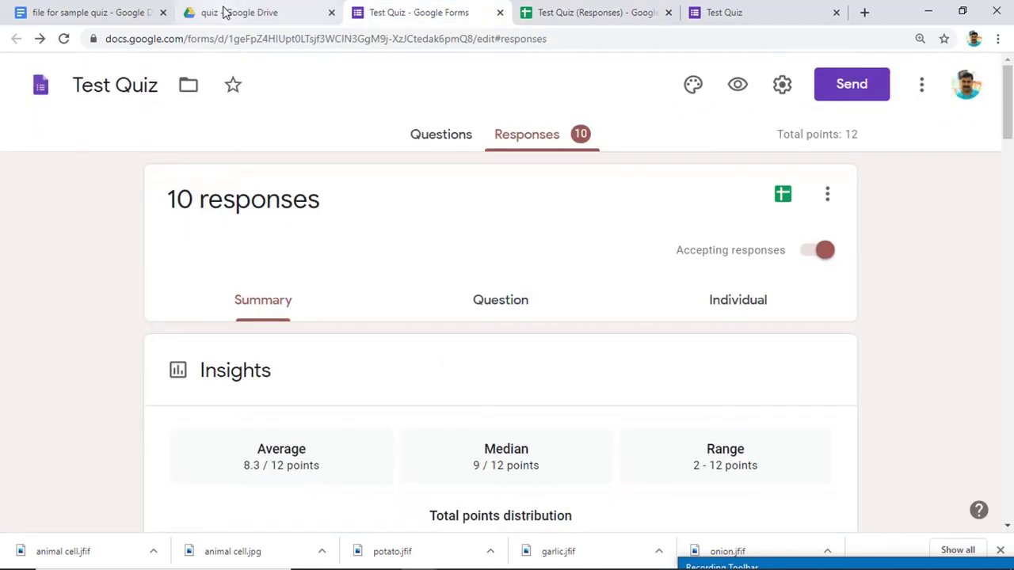
{"action": "left_click", "coordinate": [743, 12]}
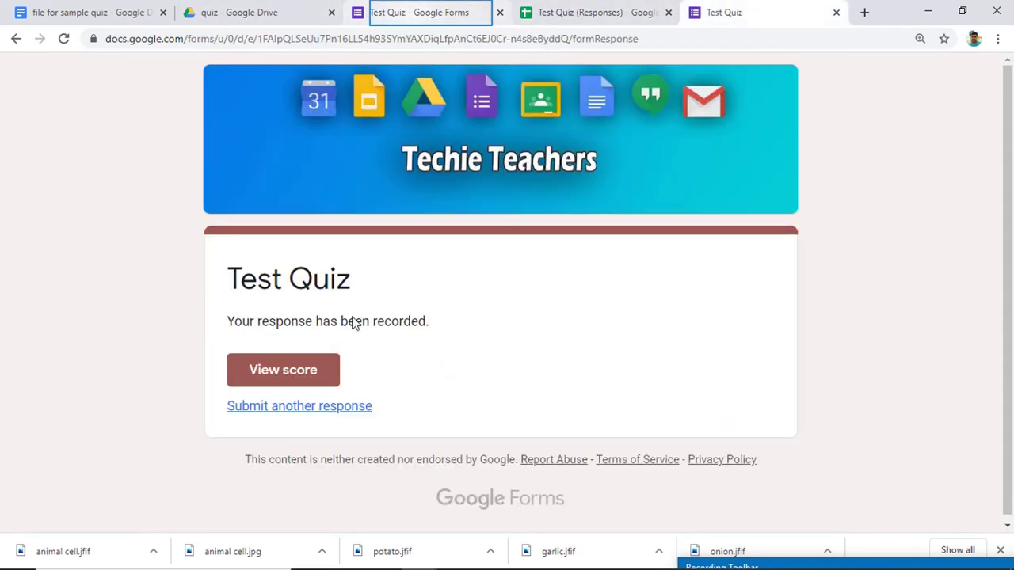
{"action": "left_click", "coordinate": [415, 14]}
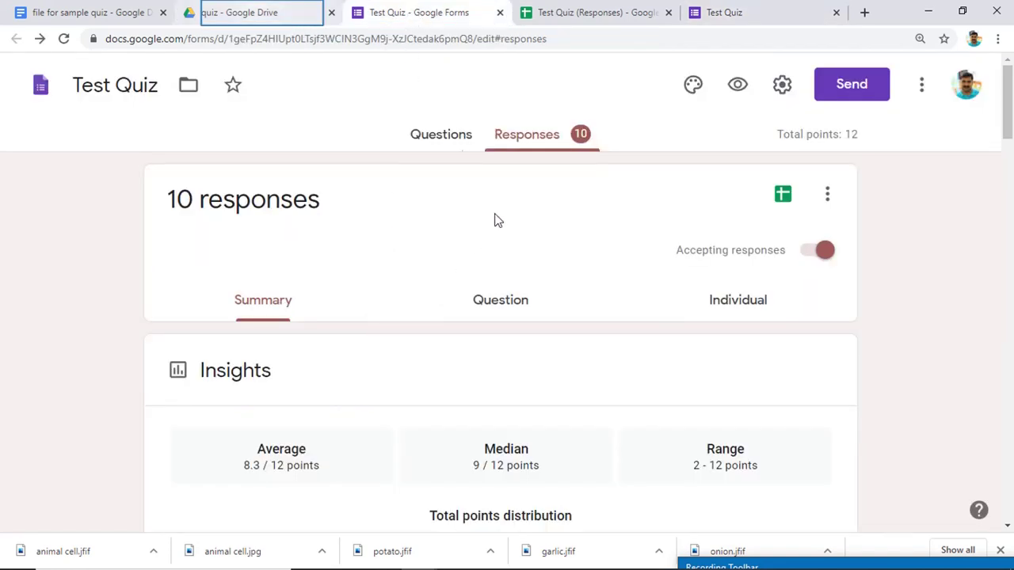